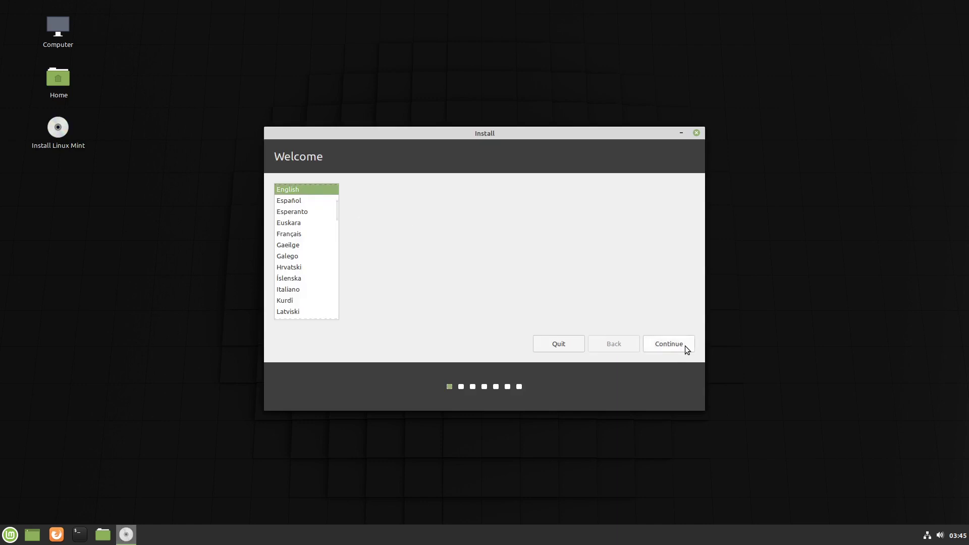
- Keep English with the US keyboard, include third-party software, and install over the erased disk
click(686, 346)
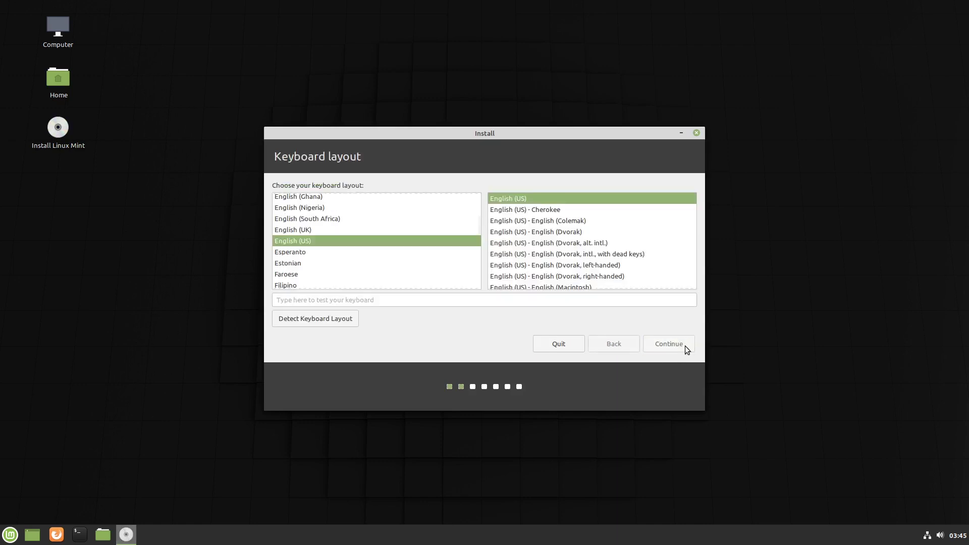
click(685, 346)
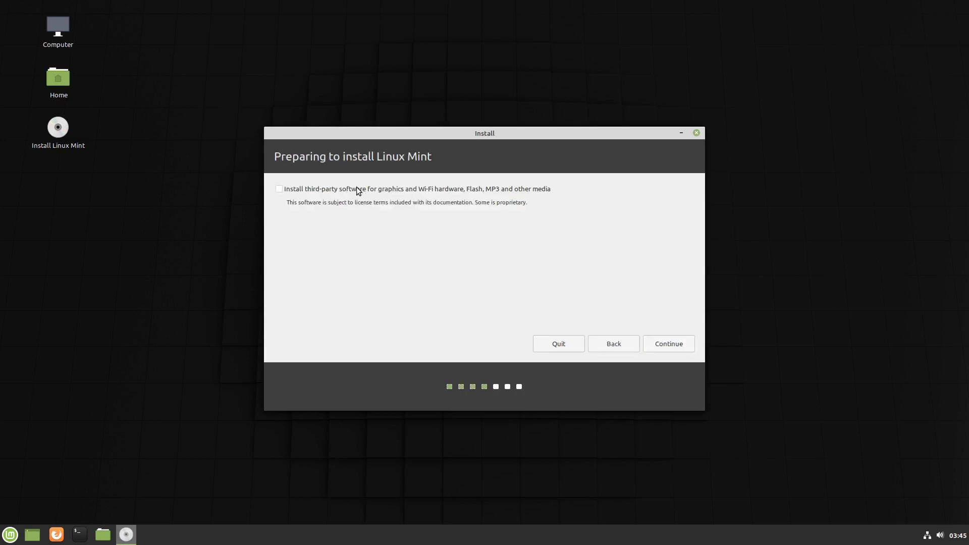
click(356, 188)
click(683, 340)
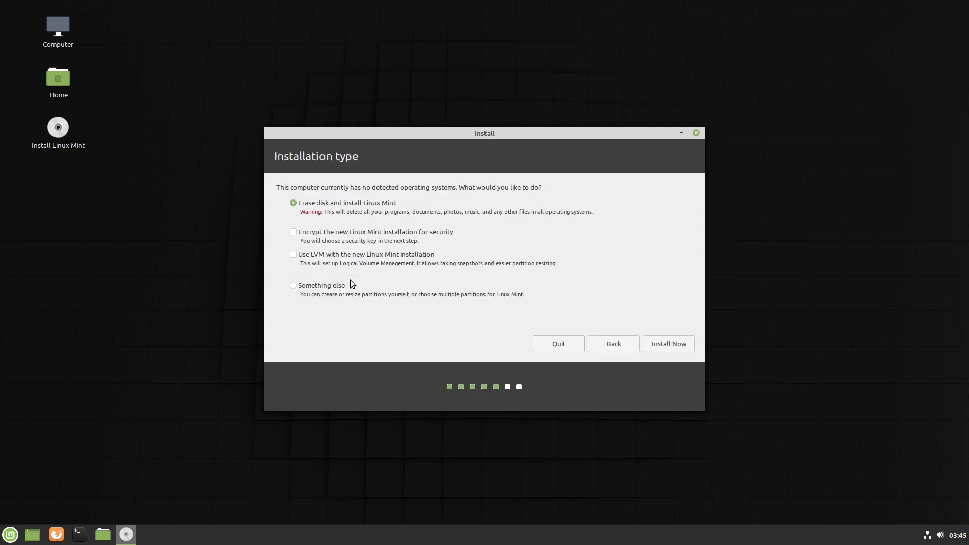
click(679, 343)
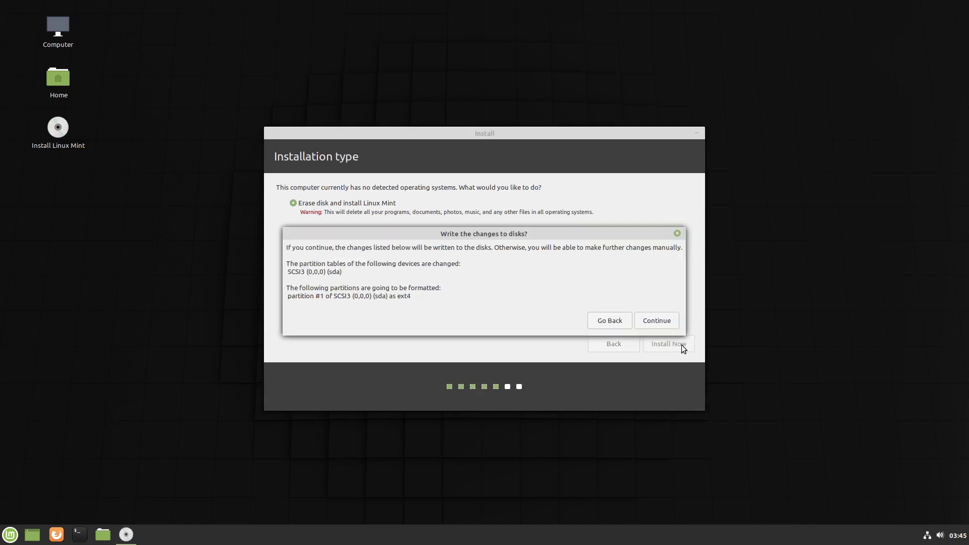
click(664, 322)
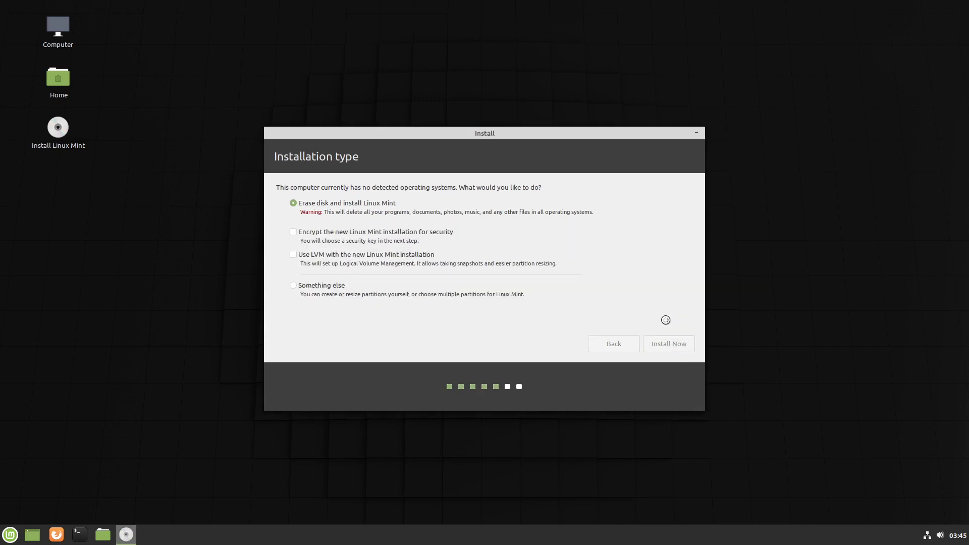
- Fill in Who are you? with the user's name, computer name lincin193beta and a password
text(Bradley)
key(Tab)
text(lincin193beta)
key(Tab)
key(Tab)
text(********)
key(Tab)
text(********)
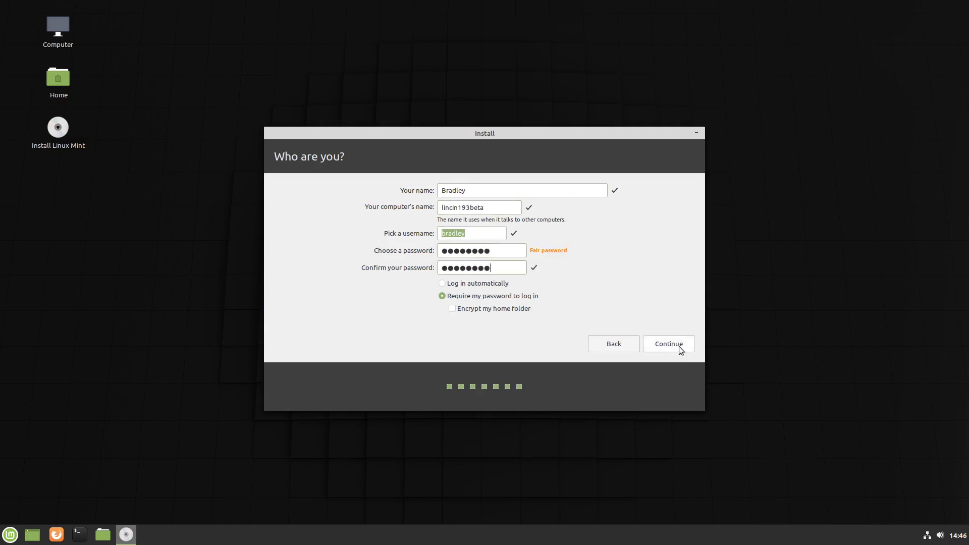
click(668, 345)
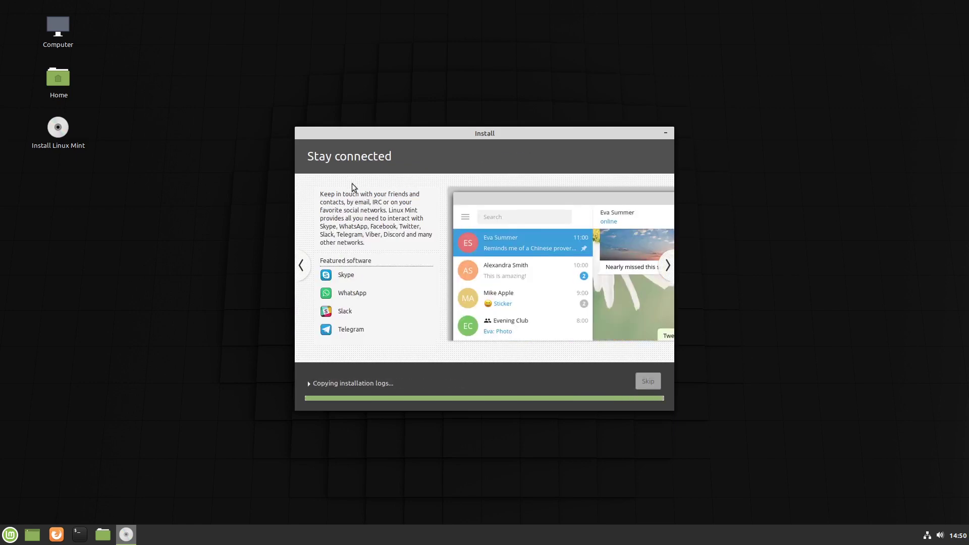
- Restart Now once the installation has finished
click(752, 293)
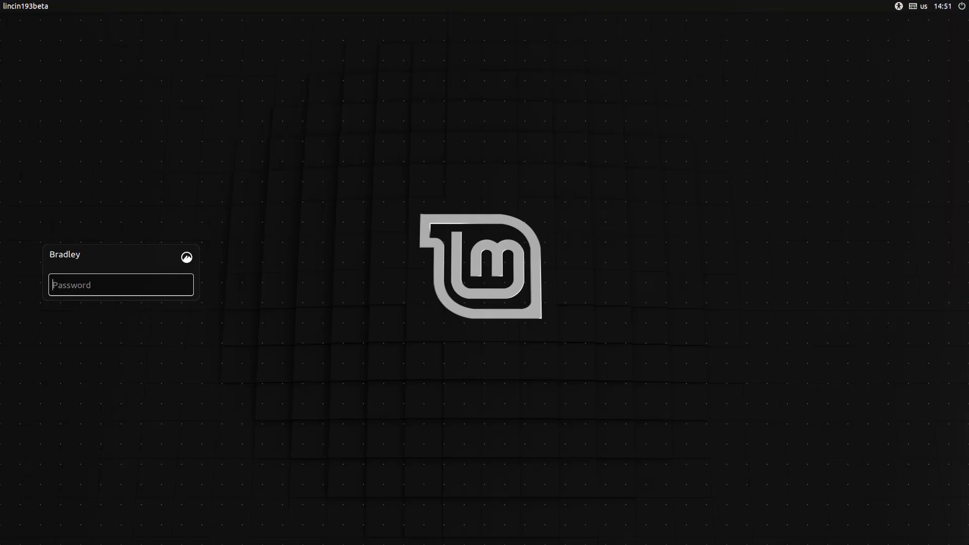
- Log in to the Cinnamon desktop with the account password
text(********)
key(Return)
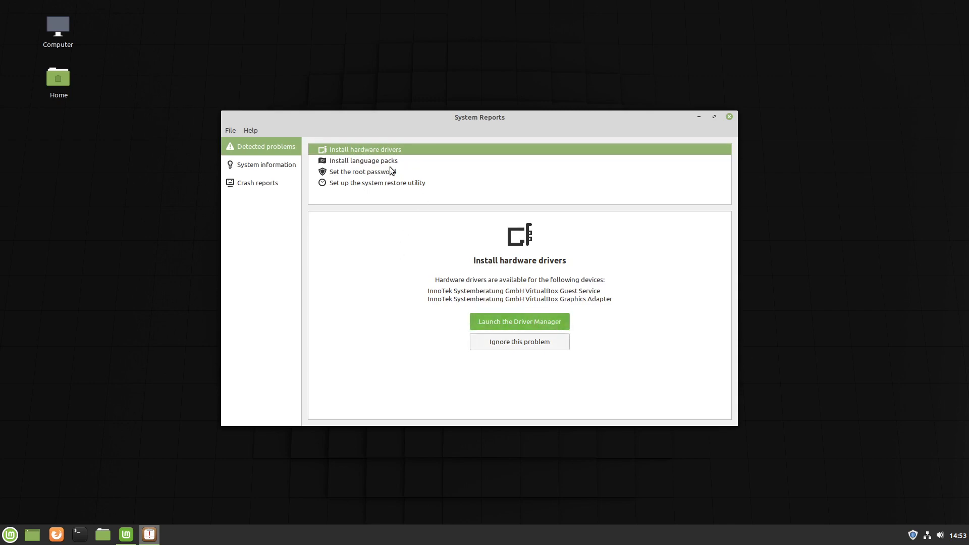
- Review the language packs and root password problems, then open a terminal beside them
click(347, 162)
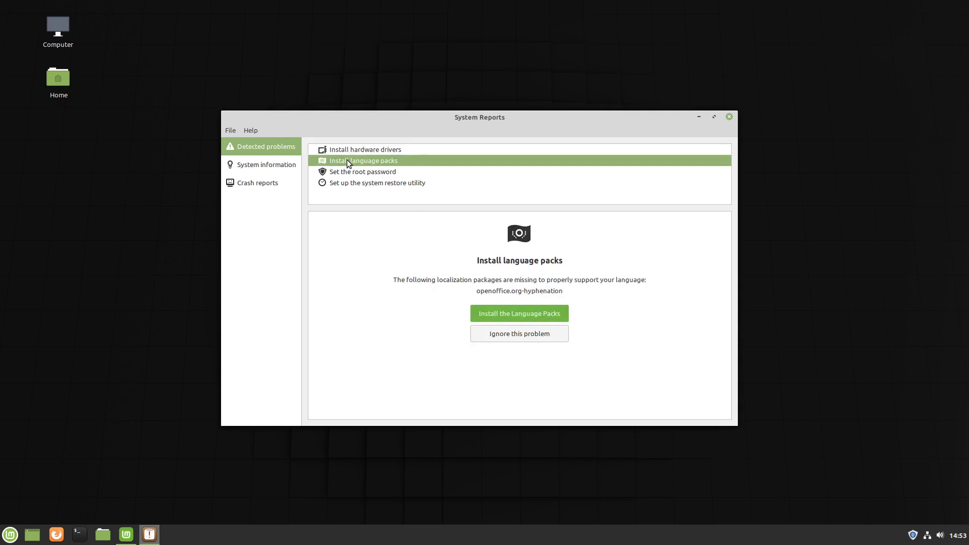
click(391, 173)
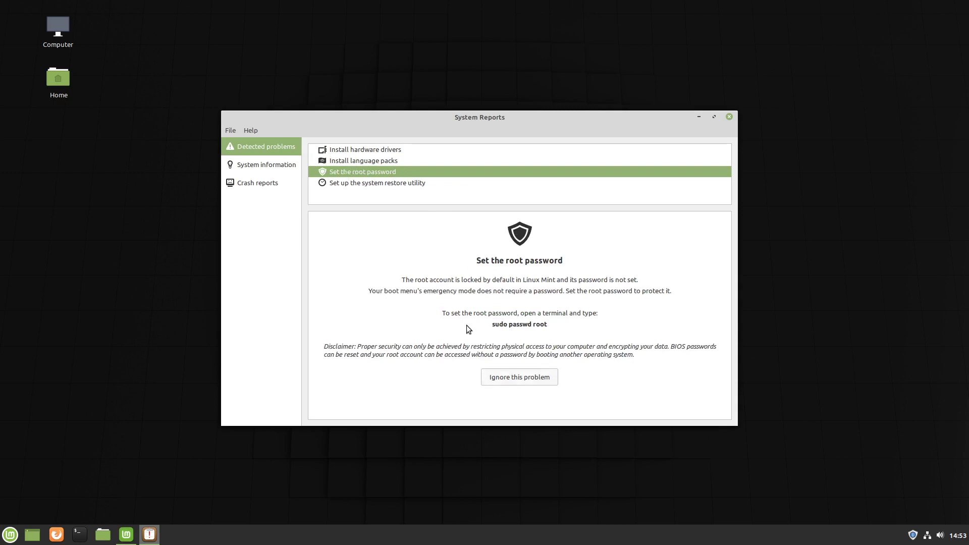
click(82, 534)
drag(475, 161, 769, 209)
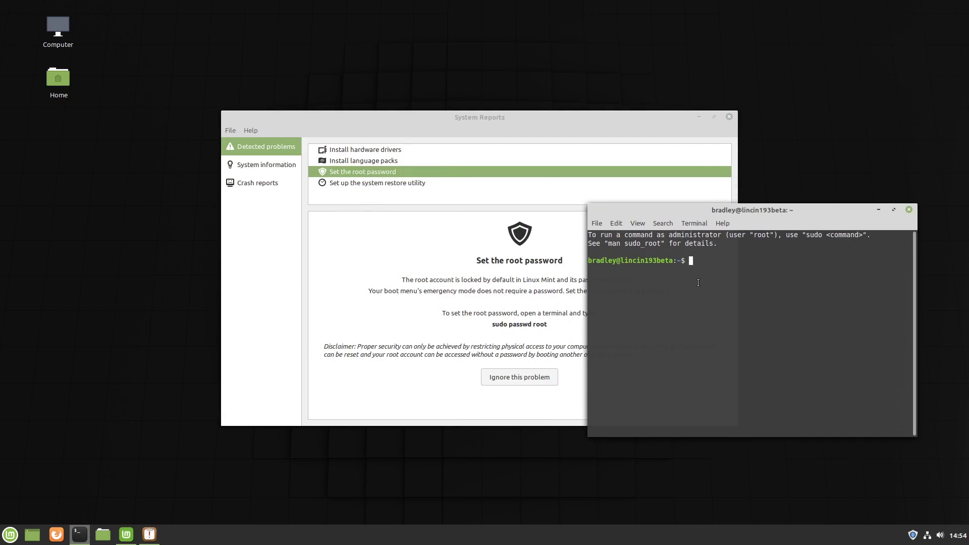
- Set the root password with sudo passwd root, then close the terminal
text(sudo passwd root)
key(Return)
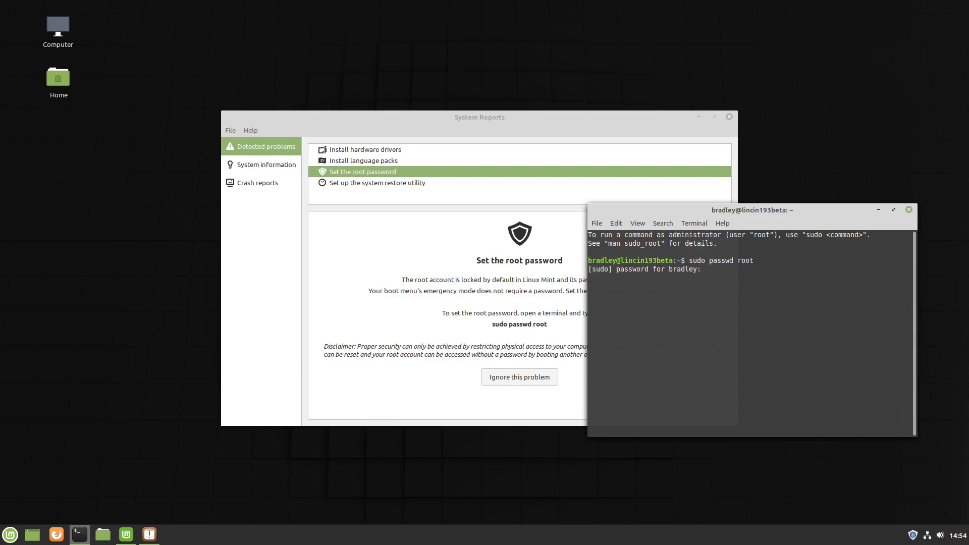
text(********)
key(Return)
key(Return)
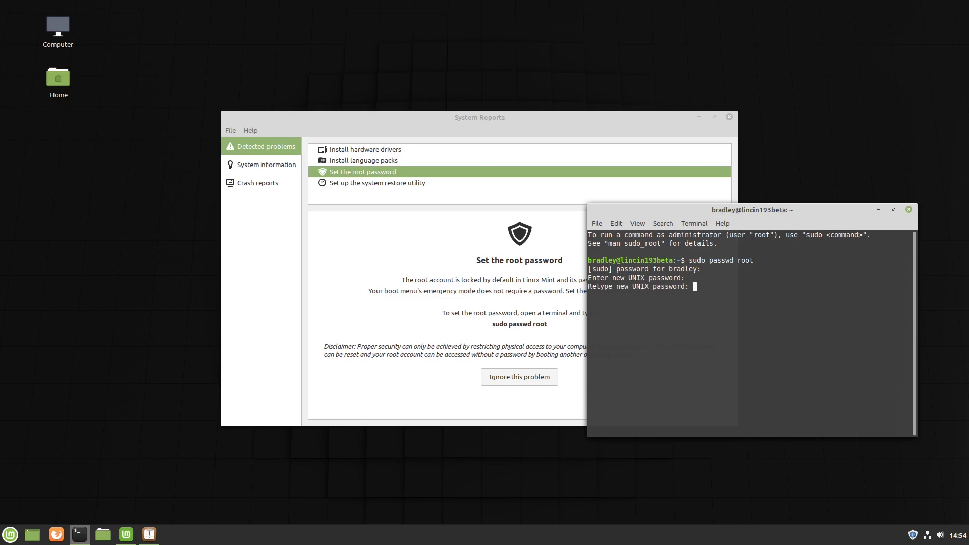
key(Return)
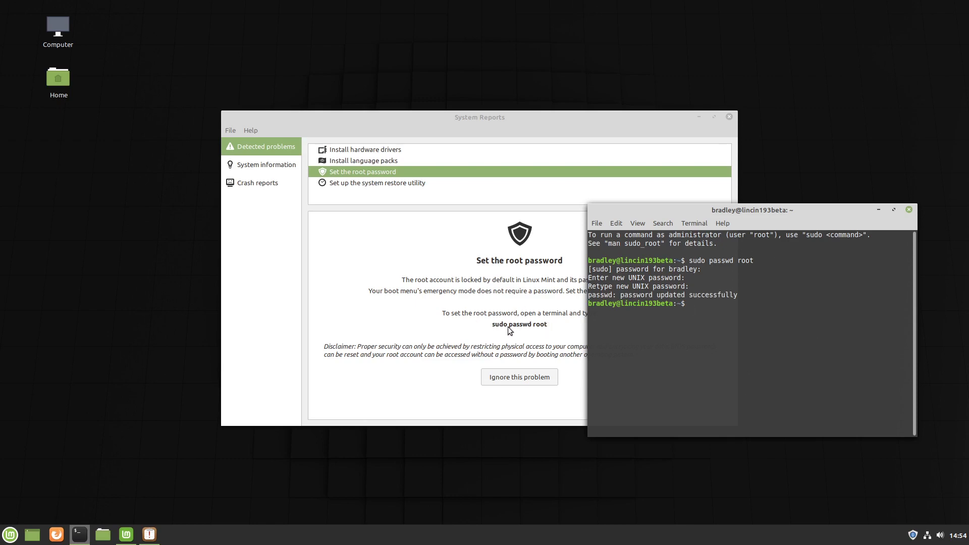
click(909, 210)
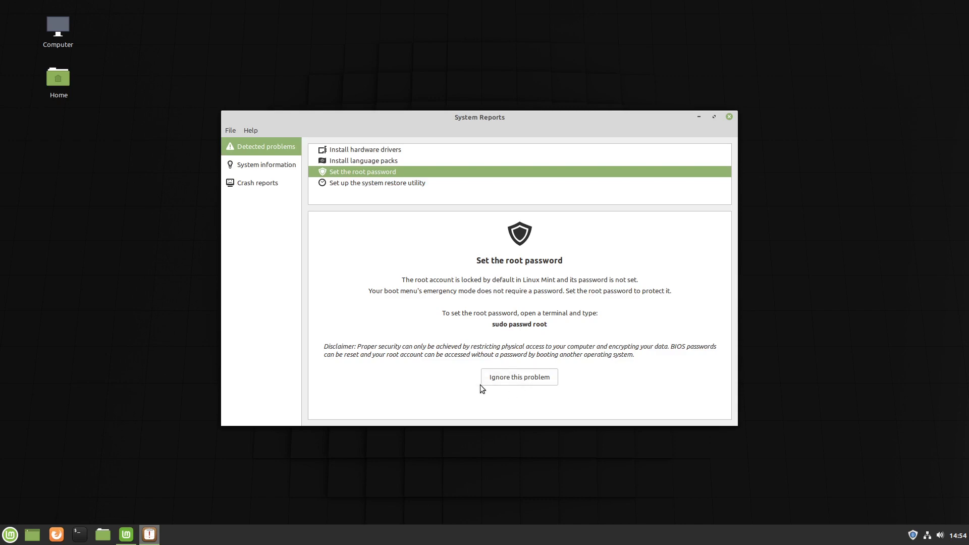
- Ignore the root password, hardware drivers and language packs problems in System Reports
click(499, 376)
click(598, 305)
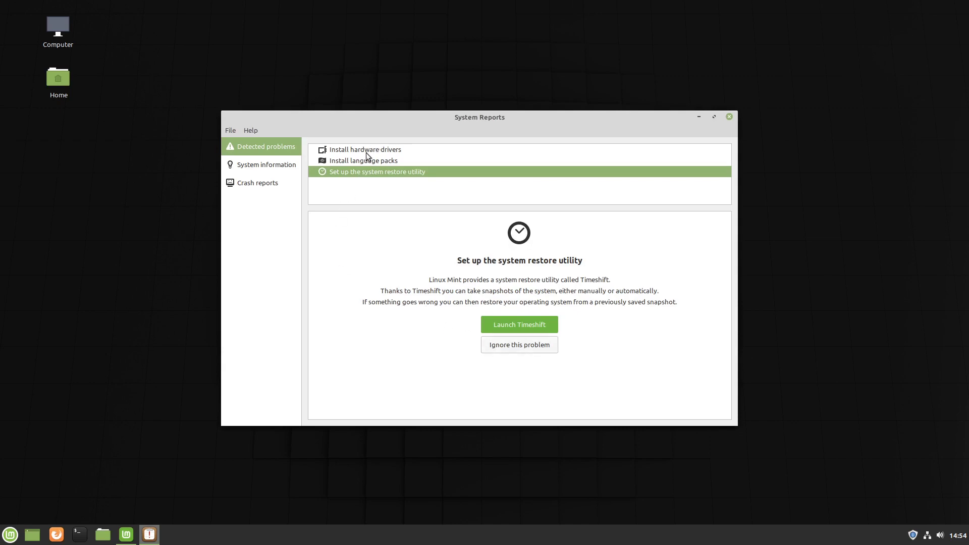
click(352, 151)
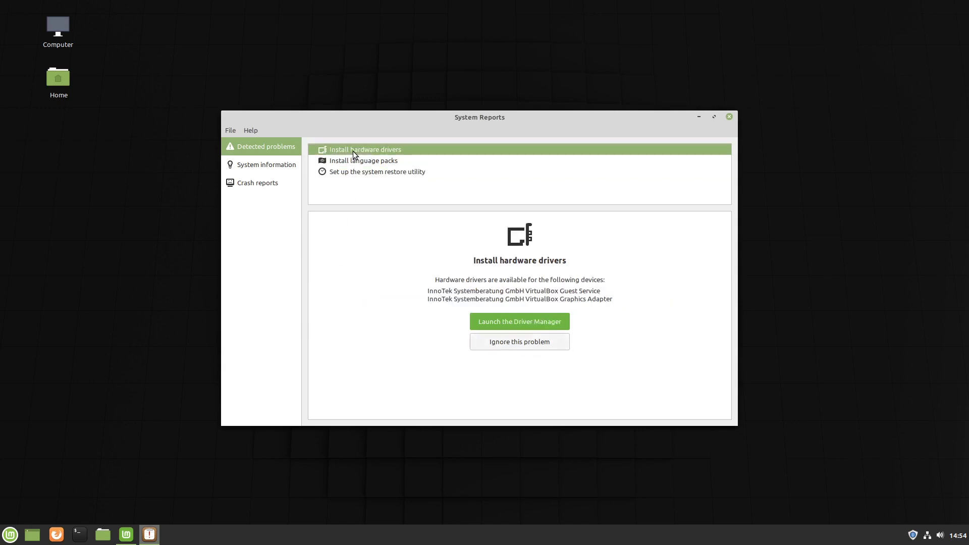
click(532, 344)
click(553, 307)
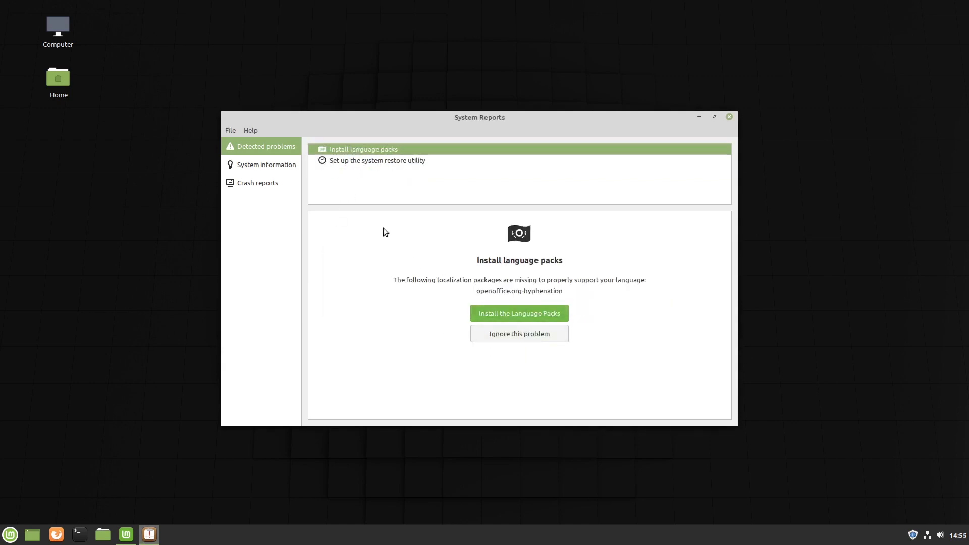
click(545, 337)
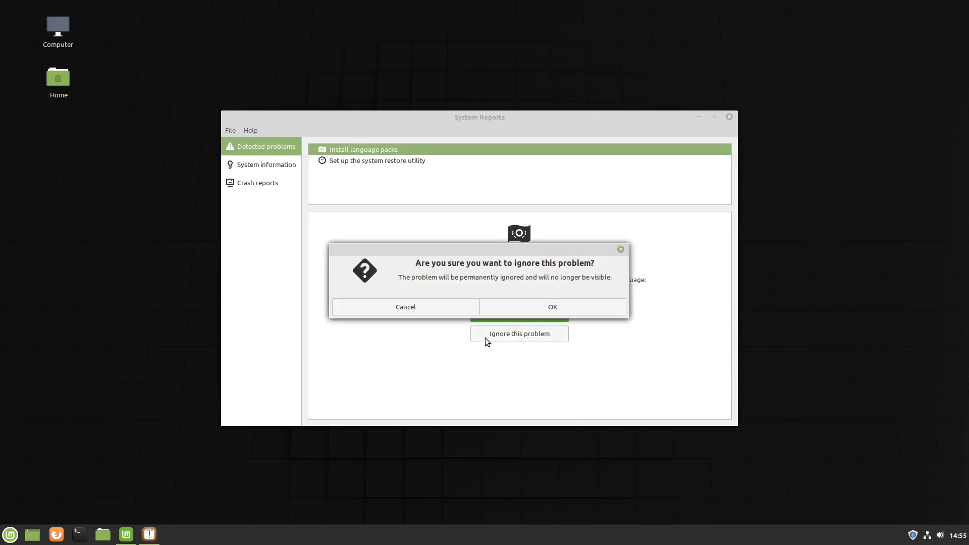
click(553, 306)
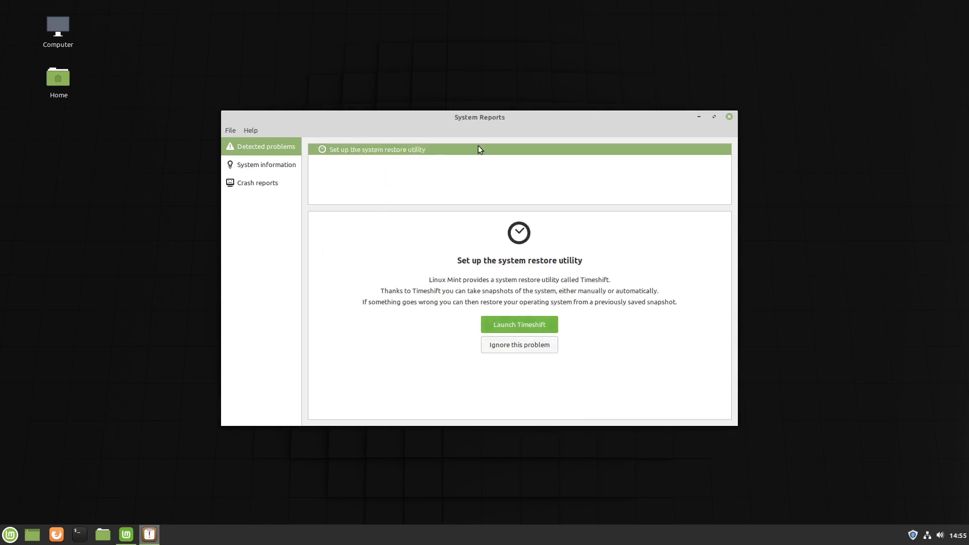
- Move System Reports up and right, then close the Welcome window
drag(489, 119, 693, 38)
click(378, 131)
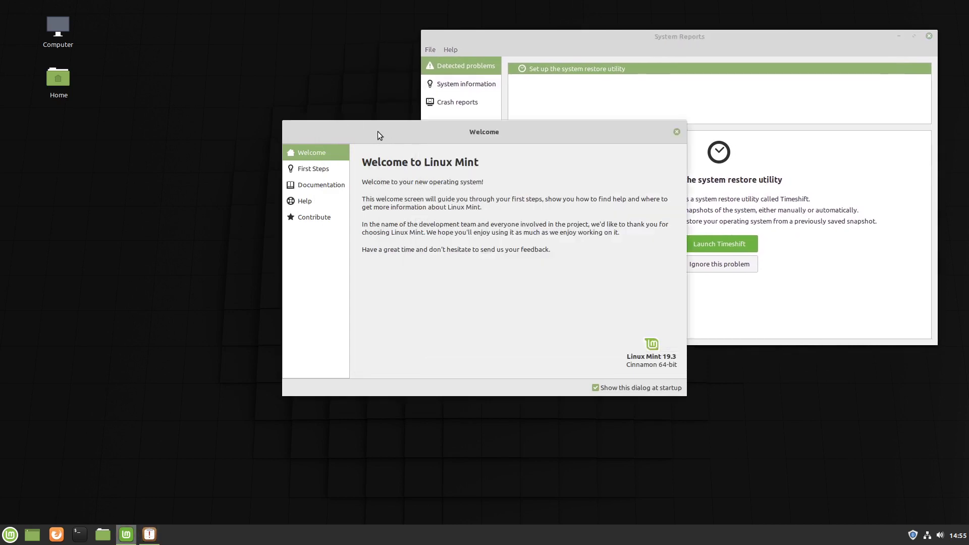
click(677, 131)
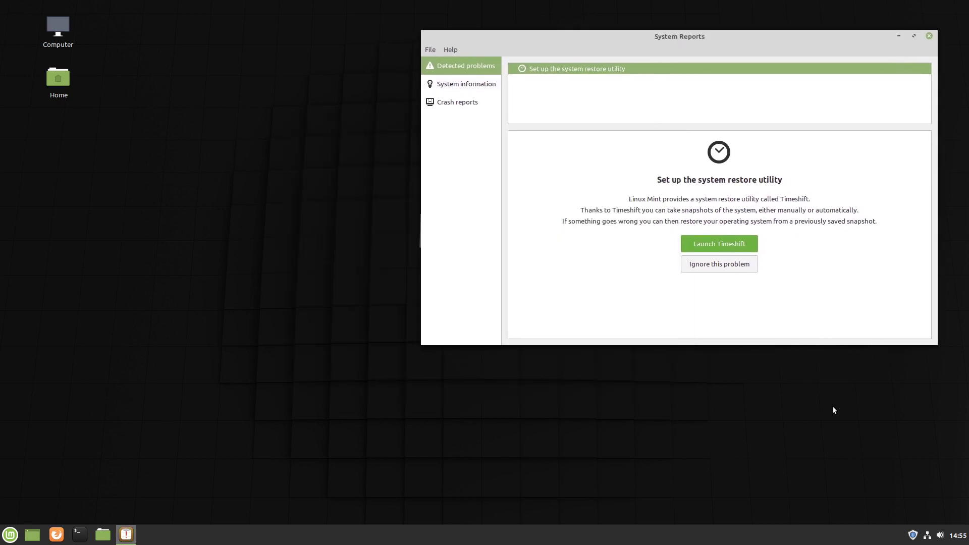
- Launch Update Manager from the tray, dismiss its introduction, and shift the window left
click(913, 536)
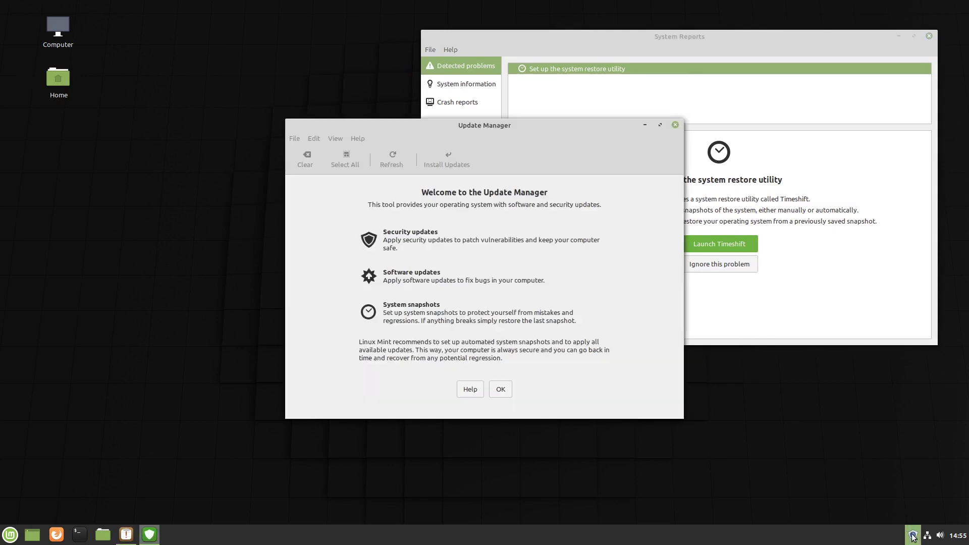
click(500, 391)
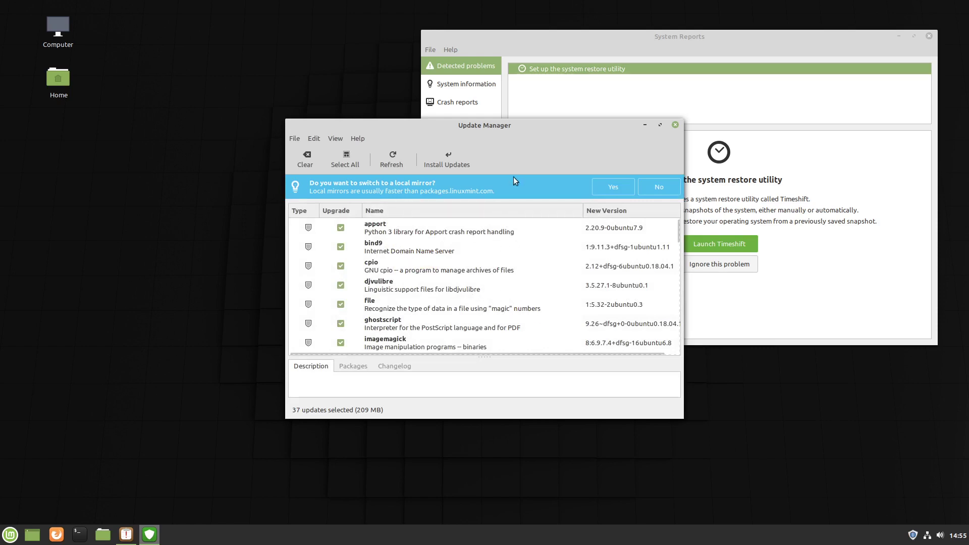
drag(509, 127, 442, 131)
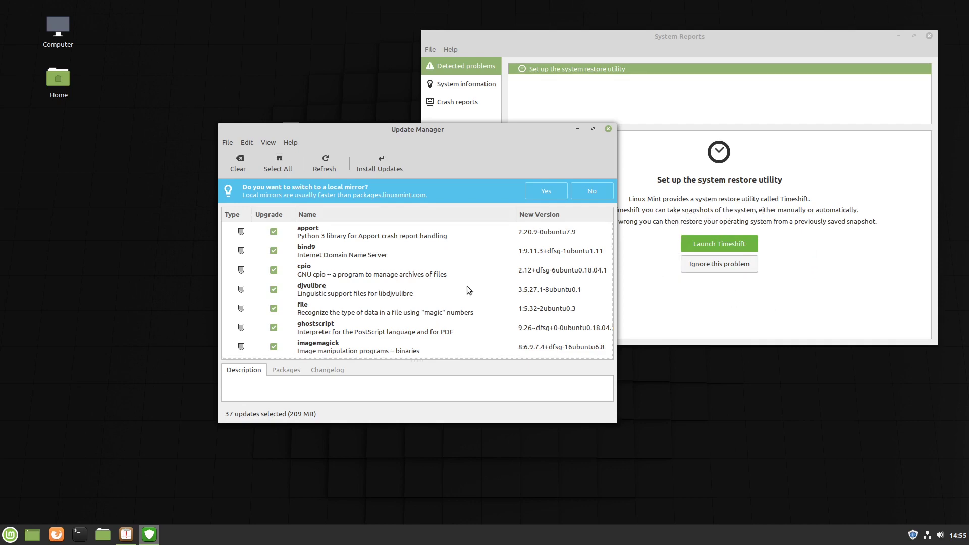
- Search the applications menu for 'time', then dismiss the results
click(10, 536)
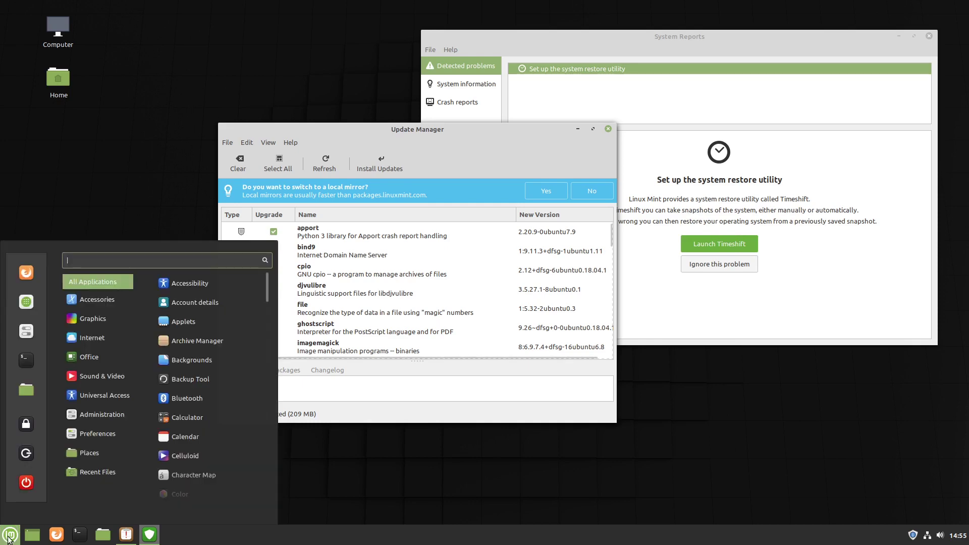
text(time)
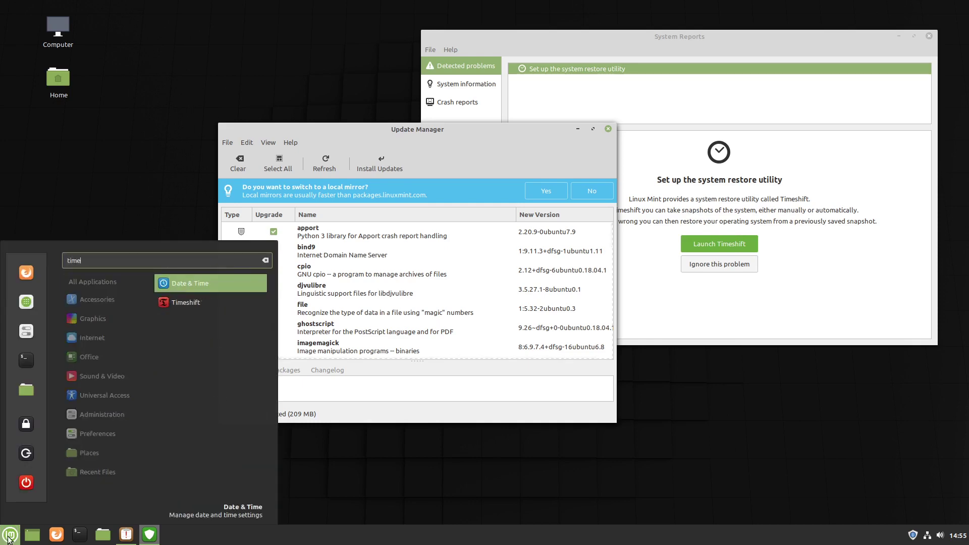
key(Escape)
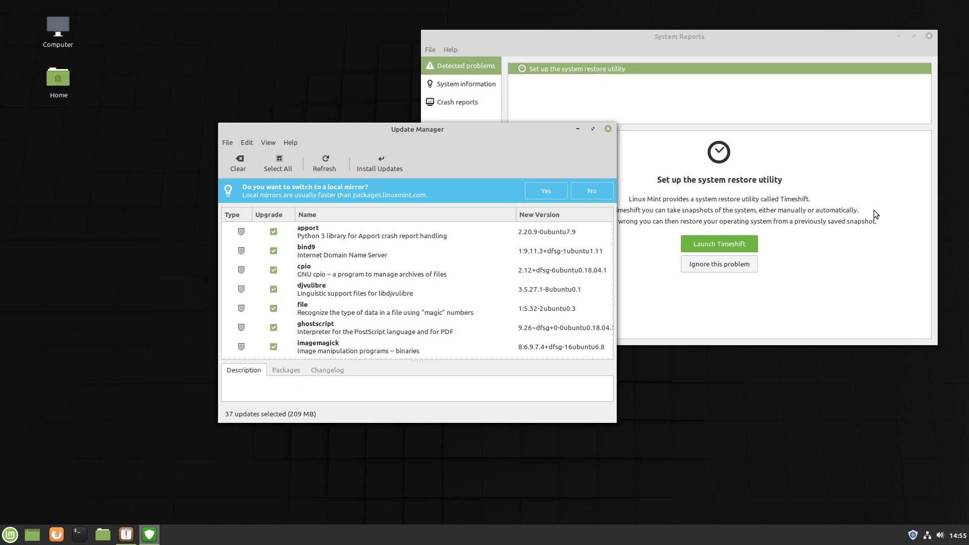
- Ignore the system restore problem and browse the System information and Crash reports pages
click(735, 267)
click(735, 267)
click(813, 231)
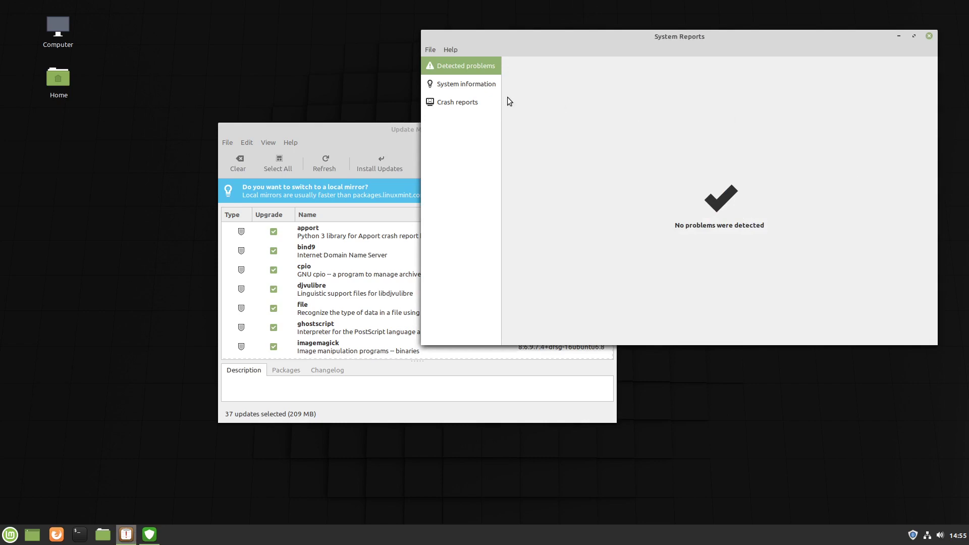
click(492, 86)
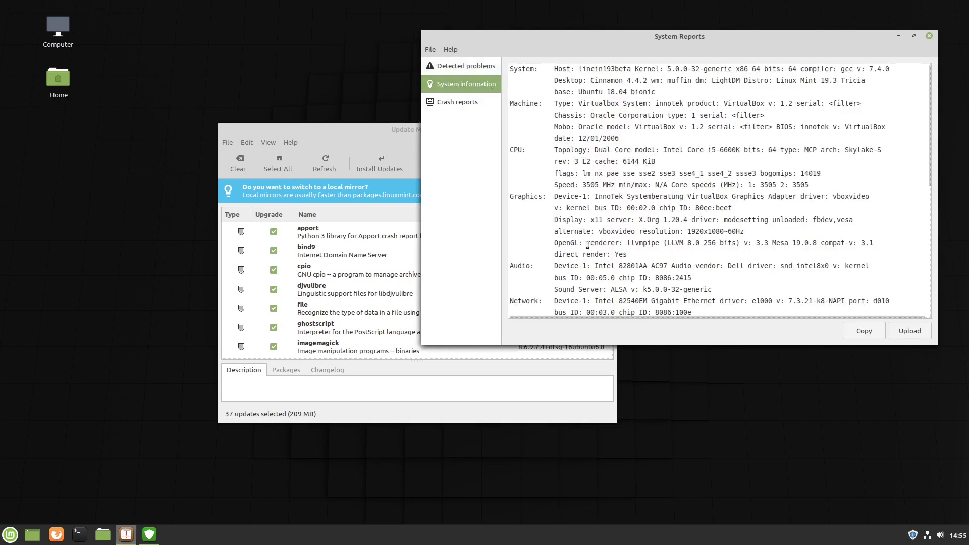
click(471, 103)
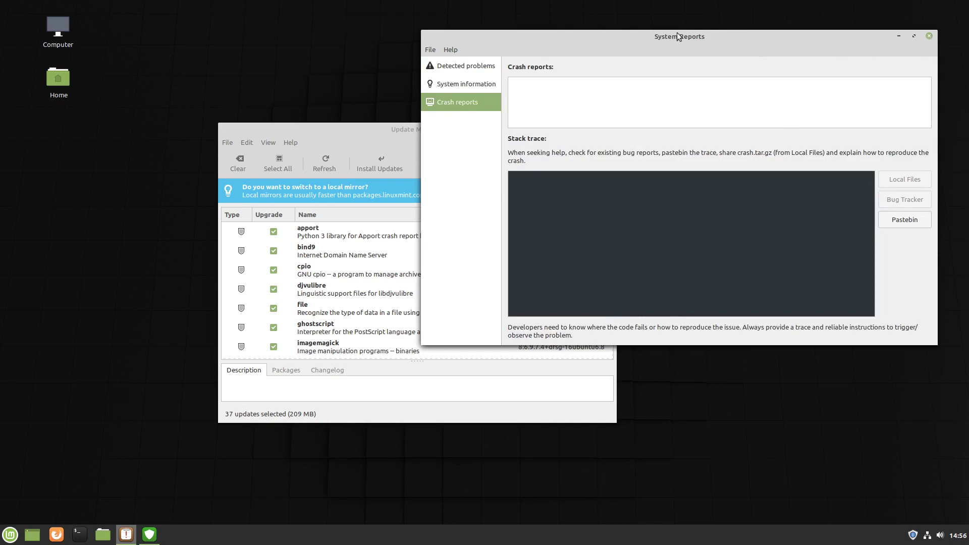
- Close System Reports and accept the local mirror suggestion, authenticating with the password
click(930, 36)
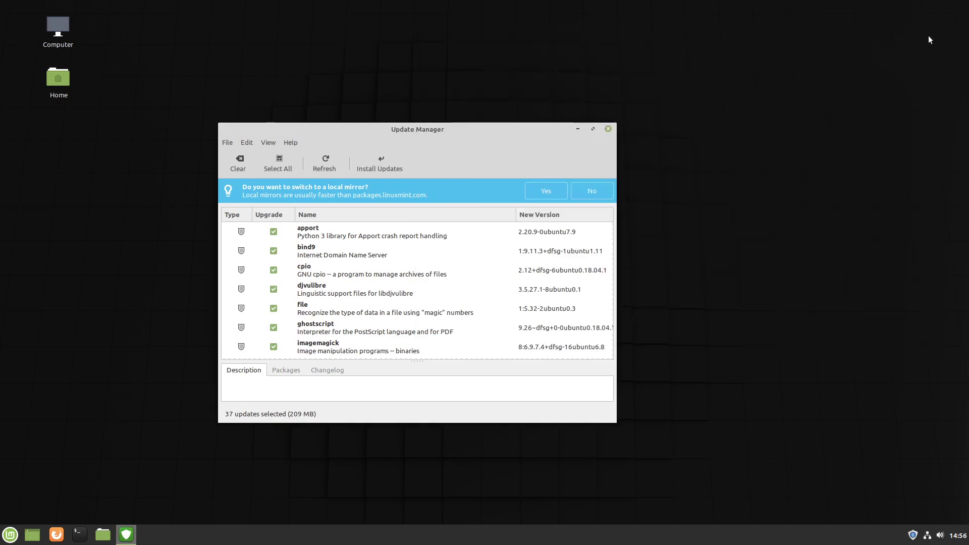
click(557, 191)
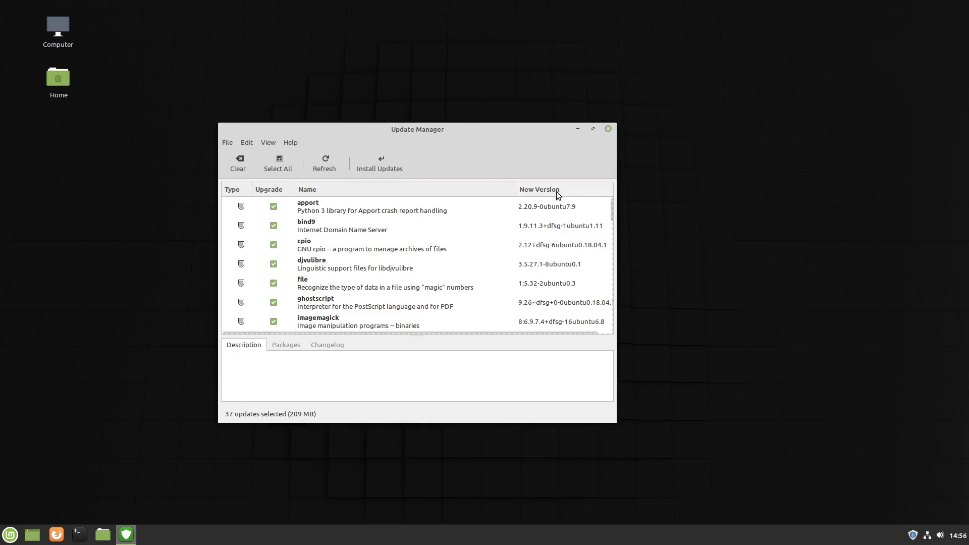
text(•••)
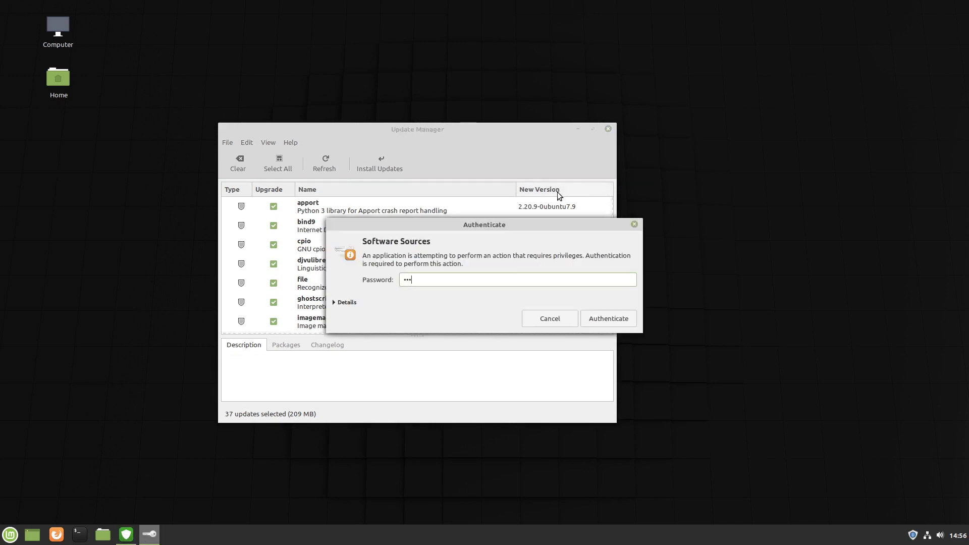
text(•••••)
key(Return)
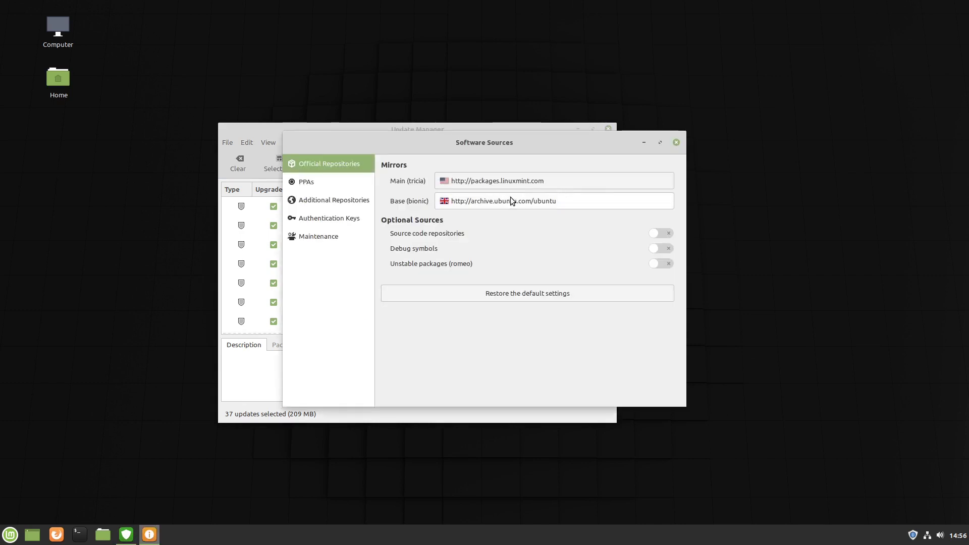
- Set the Main mirror to EvoWise and the Base mirror to aarnet, then refresh the cache
click(609, 180)
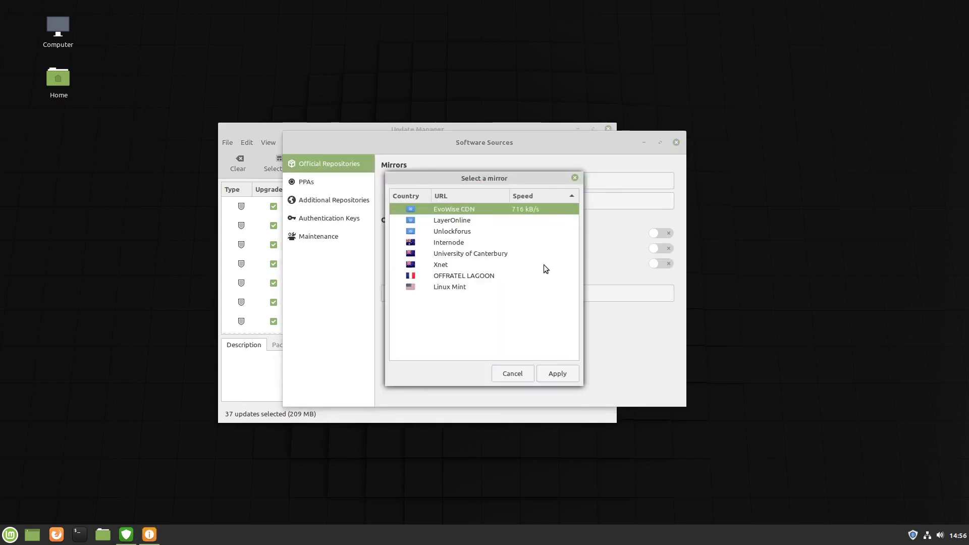
click(559, 372)
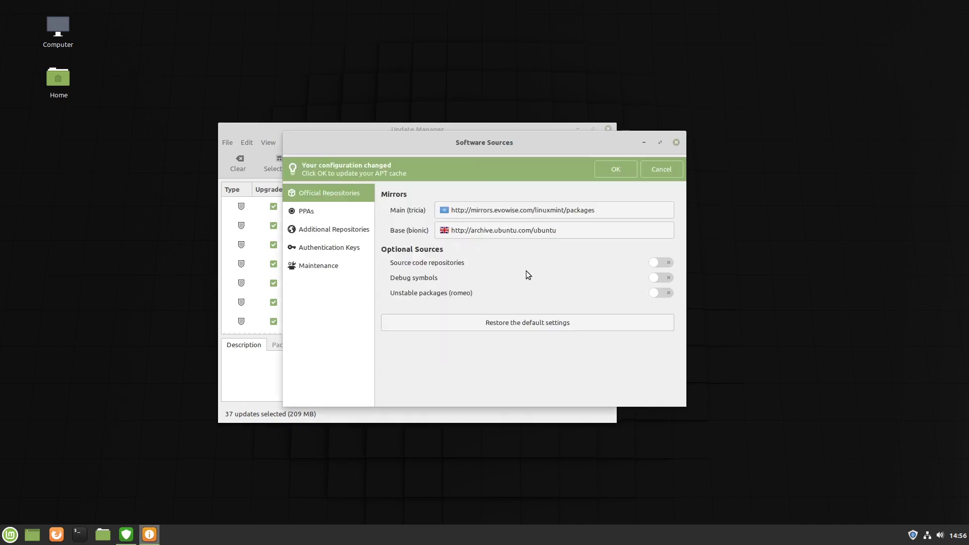
click(575, 234)
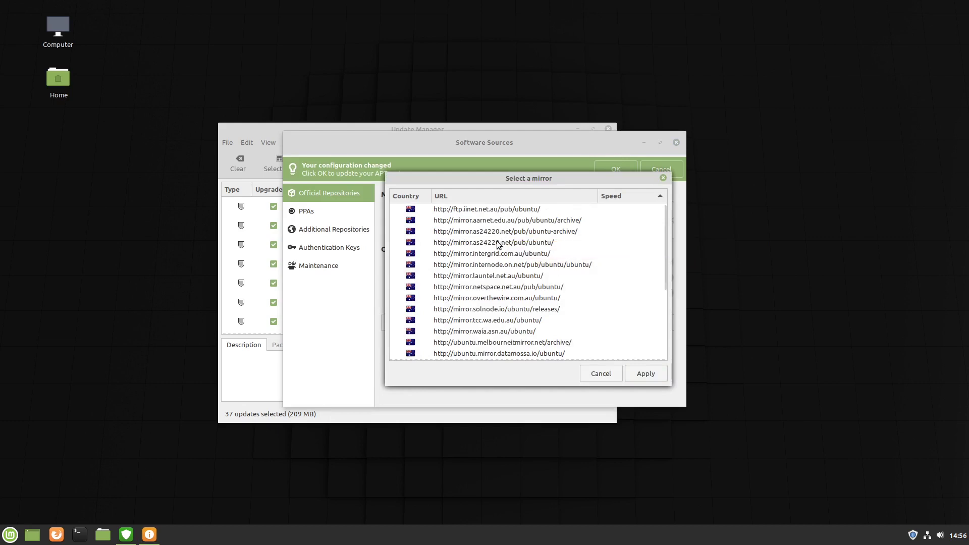
click(500, 242)
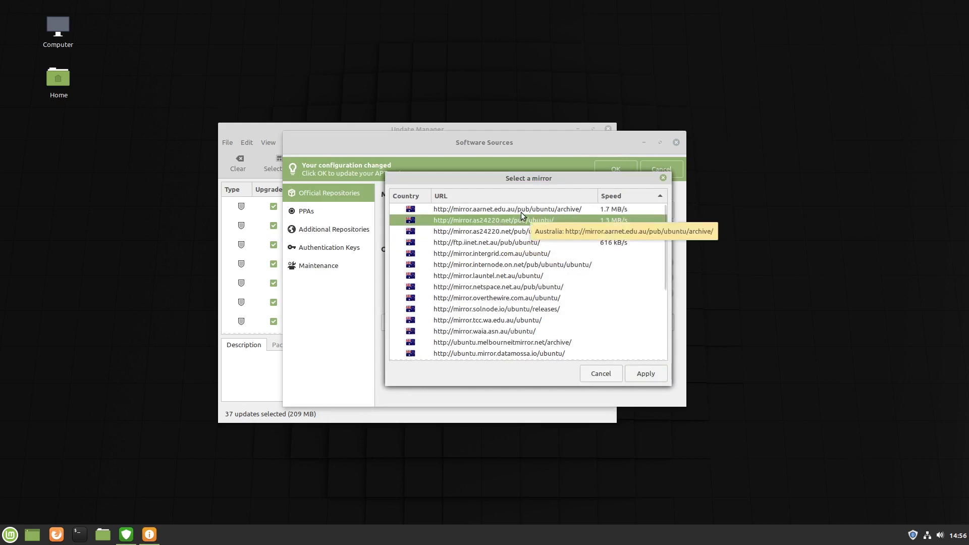
click(521, 210)
click(647, 374)
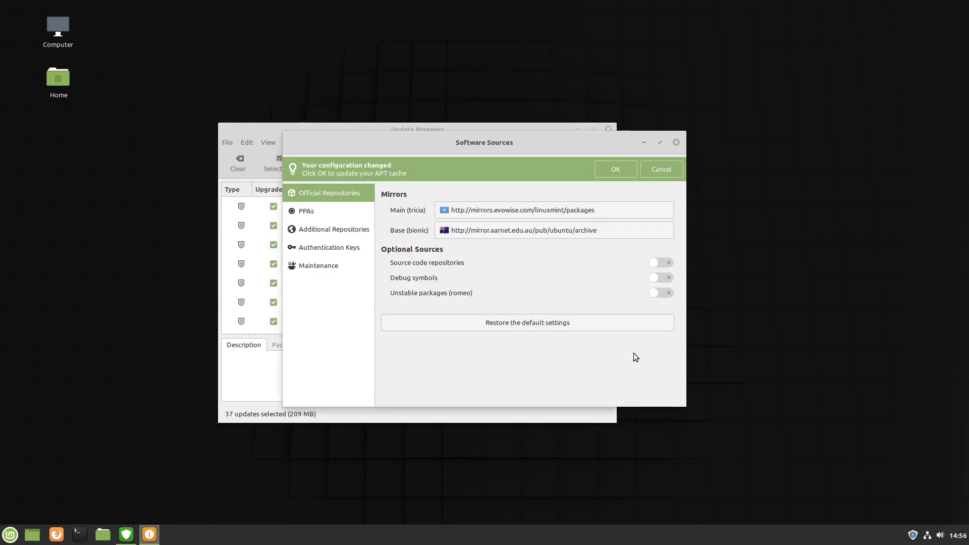
click(611, 168)
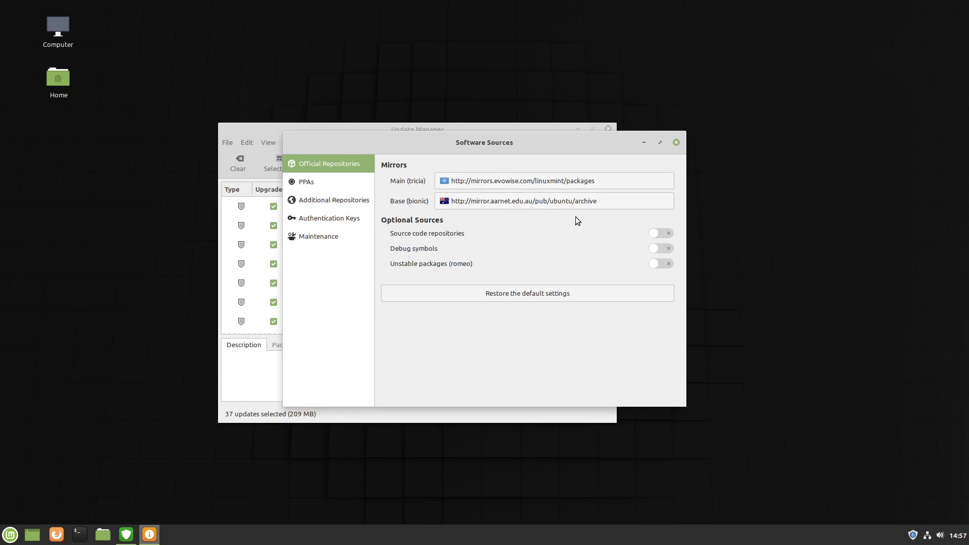
- Close Software Sources, install the 37 updates plus extra packages, and minimize Update Manager
click(675, 143)
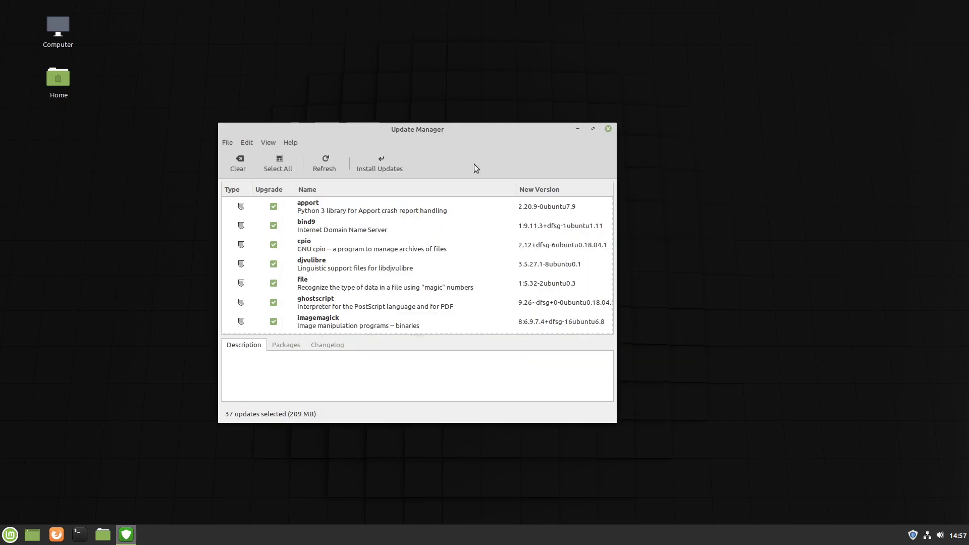
click(380, 161)
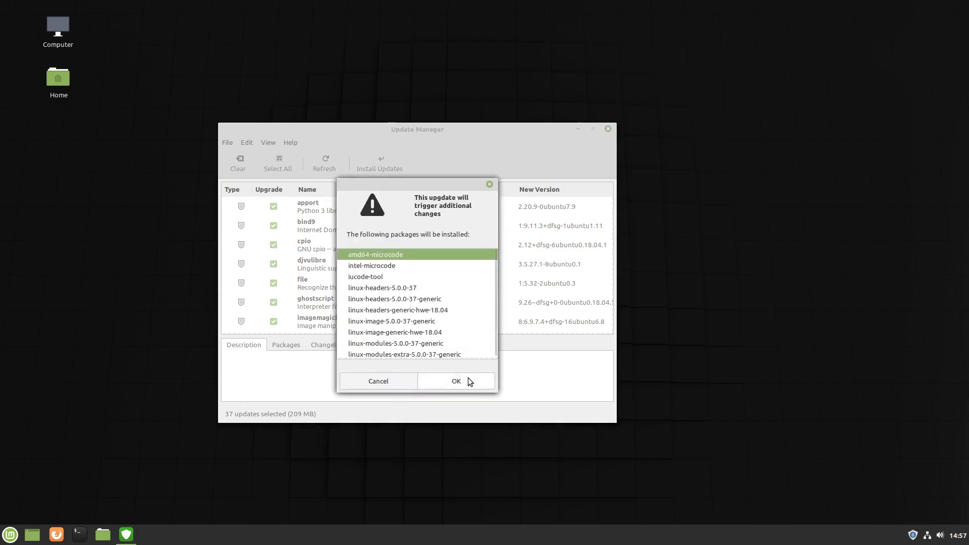
click(467, 378)
text(********)
key(Return)
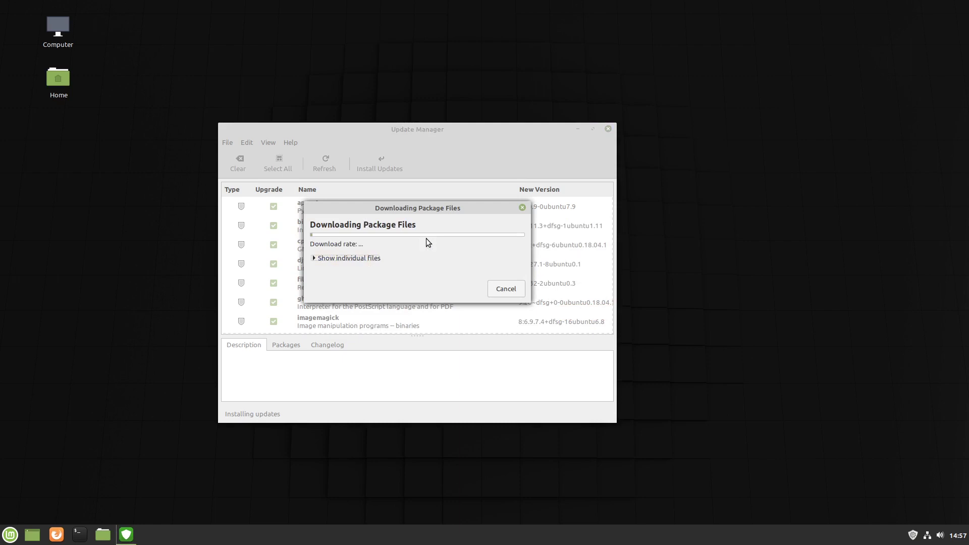
click(576, 129)
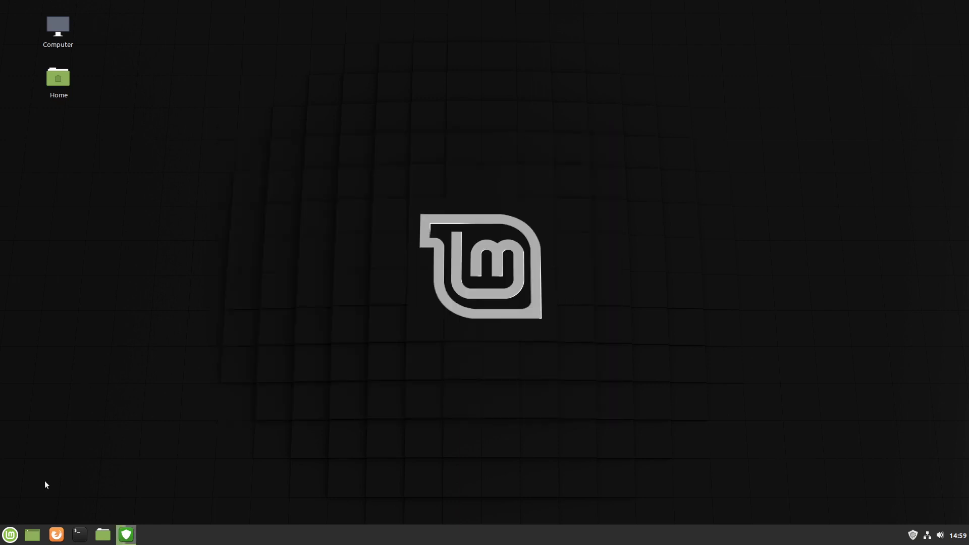
- Browse through the applications menu's entries
click(10, 535)
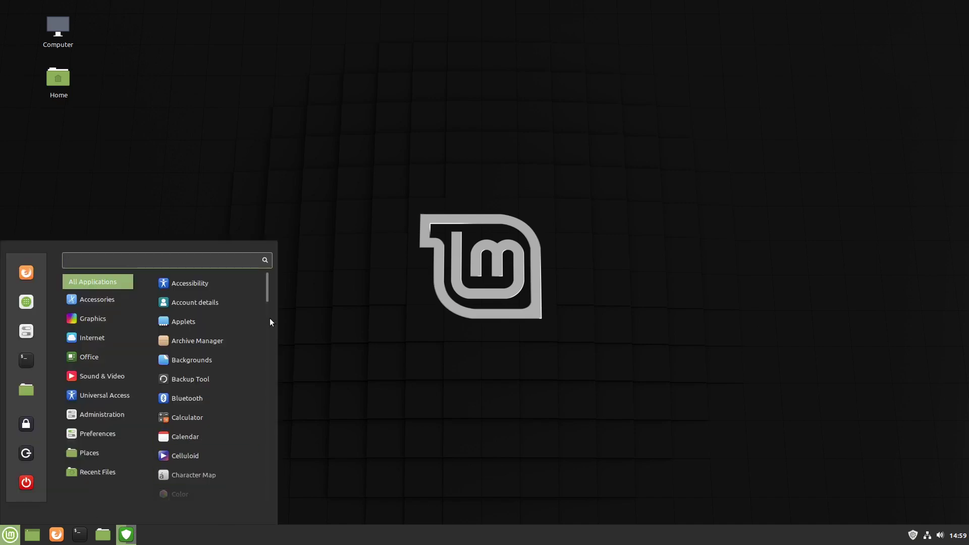
scroll(234, 310, down, 4)
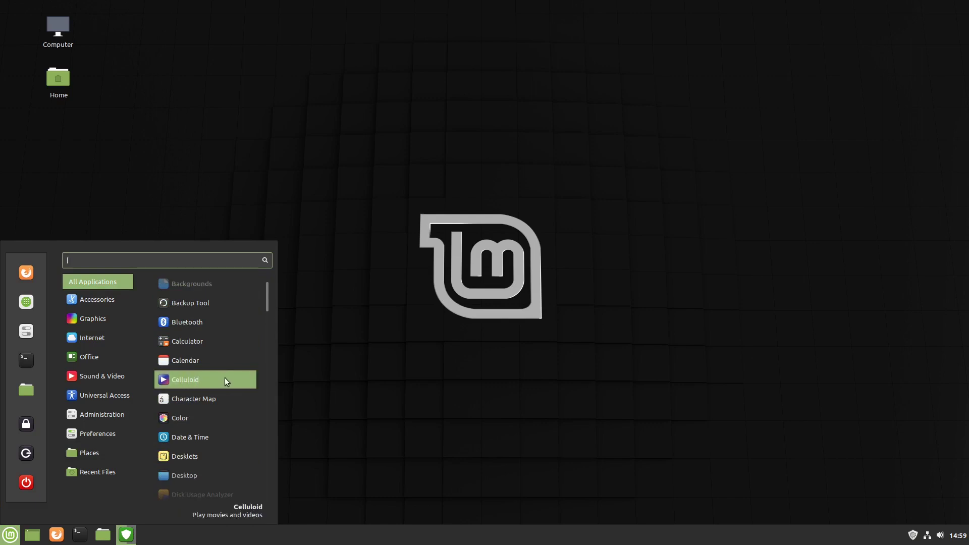
scroll(231, 373, down, 6)
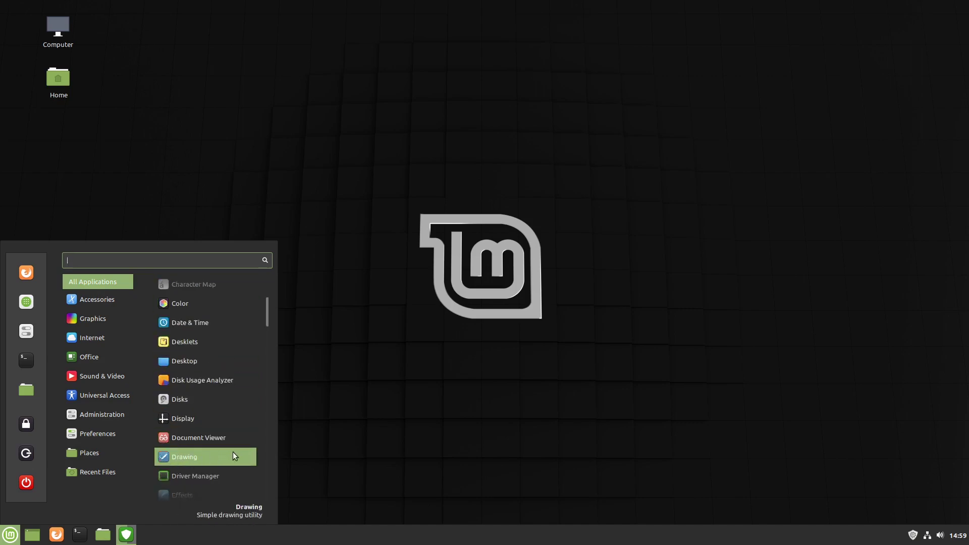
scroll(204, 452, down, 2)
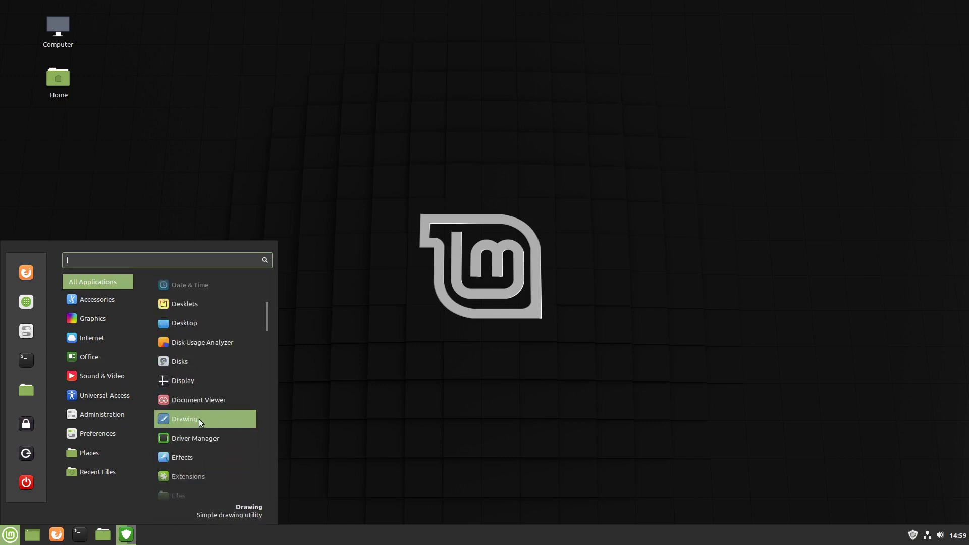
scroll(204, 420, down, 4)
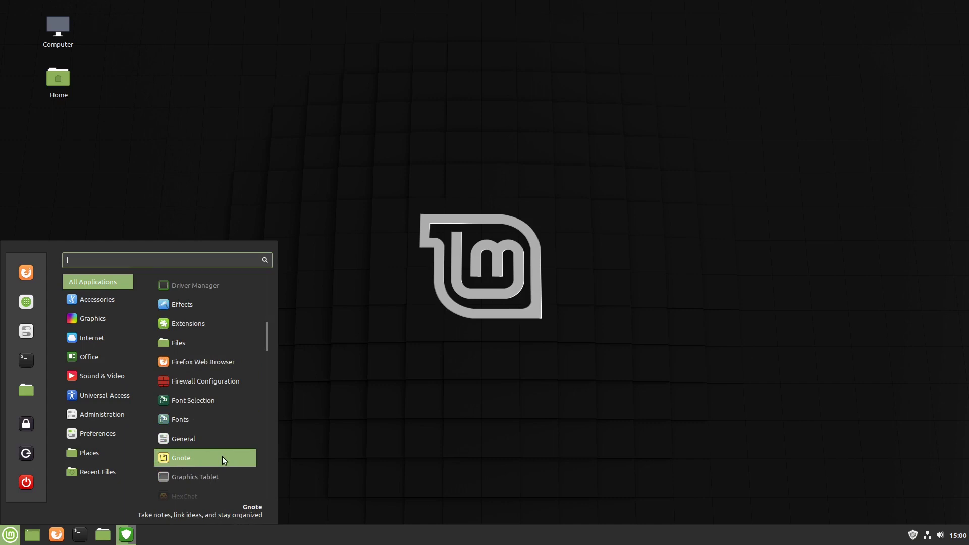
click(267, 460)
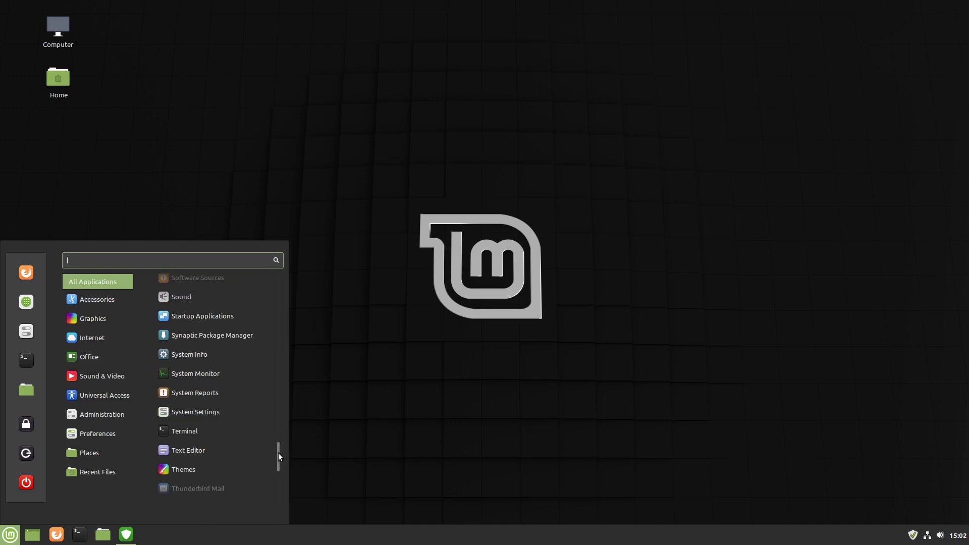
scroll(278, 454, down, 5)
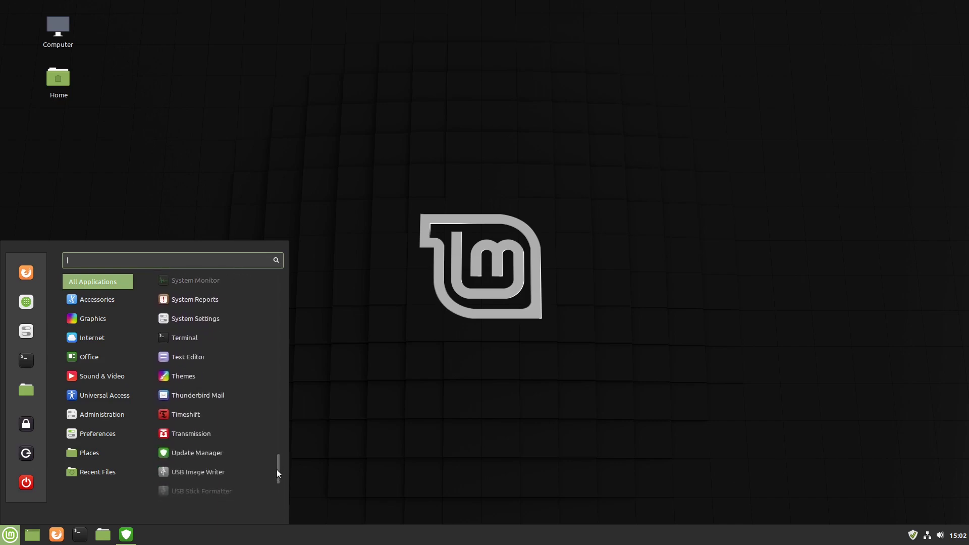
scroll(277, 471, down, 5)
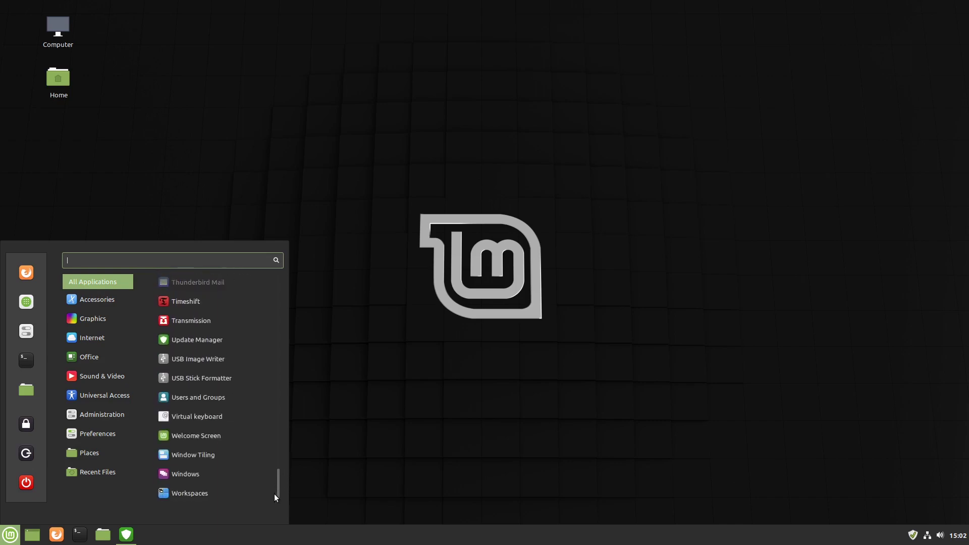
drag(281, 491, 239, 150)
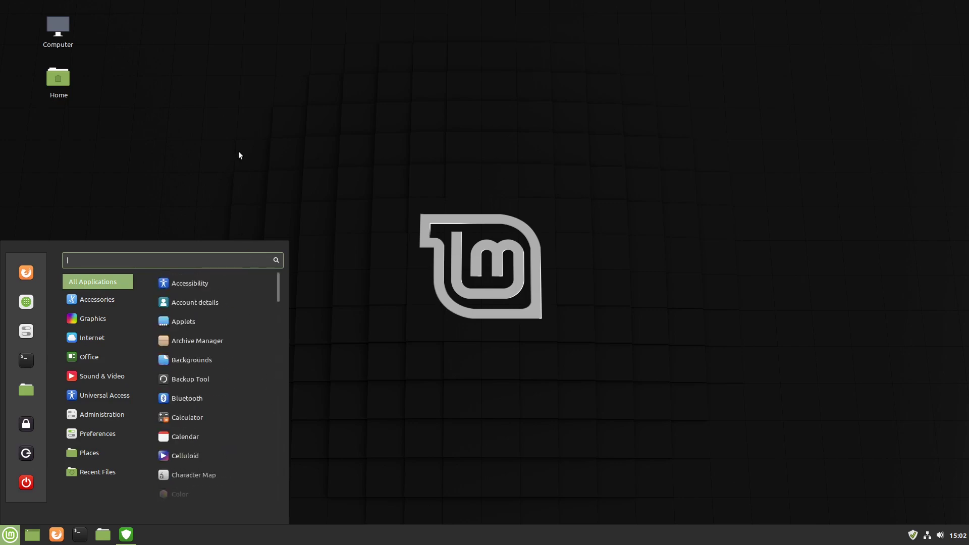
- Dismiss the menu, then restore and close the up-to-date Update Manager
click(162, 157)
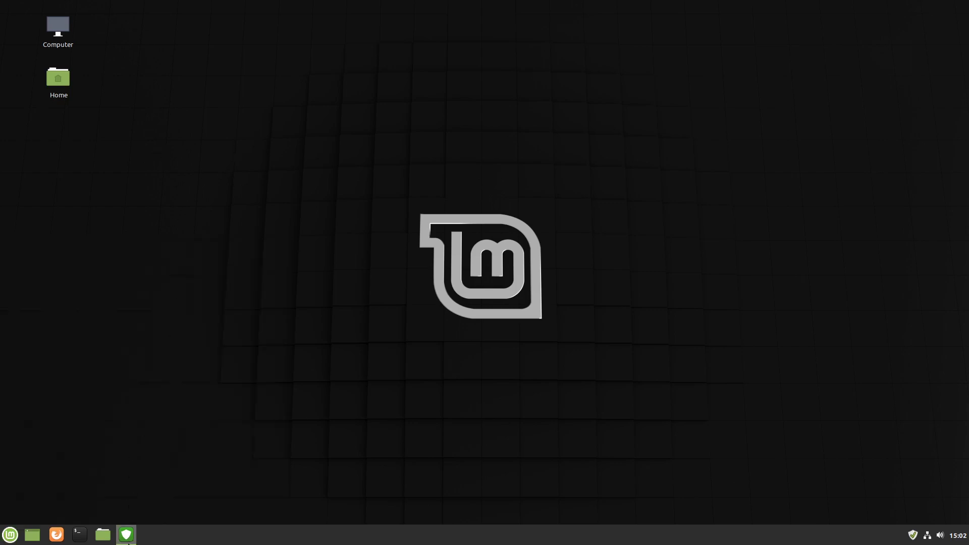
click(126, 534)
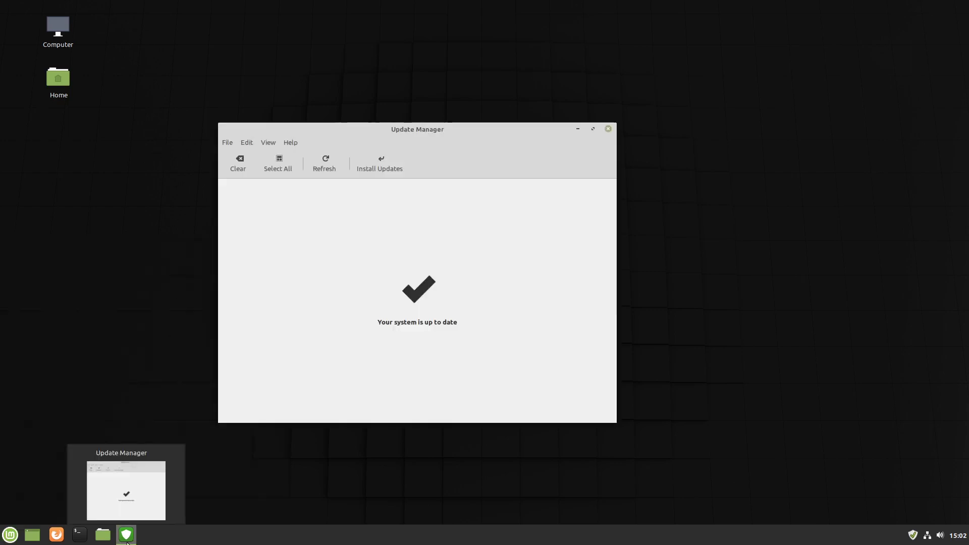
click(608, 130)
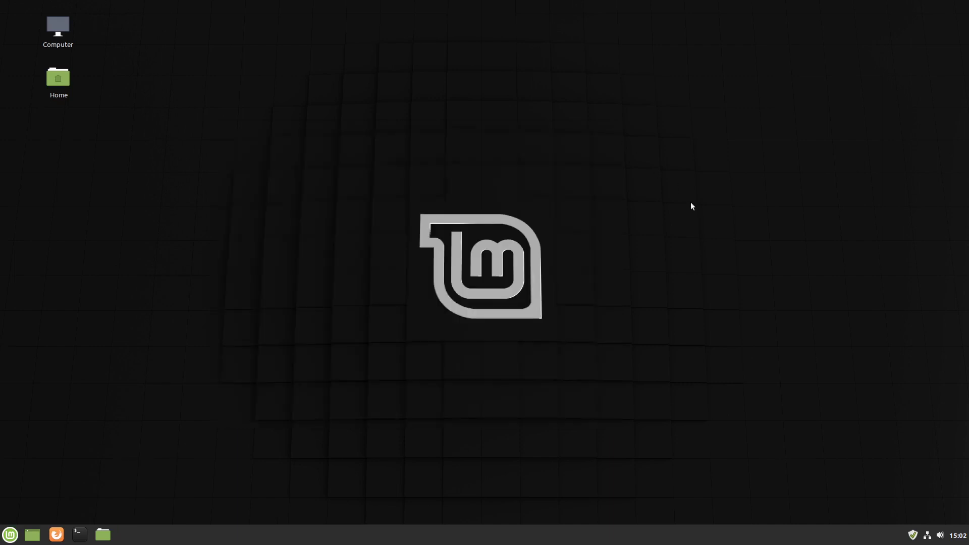
- Open System Settings' System Info page and select the OS name, Linux Mint 19.3 Cinnamon
click(10, 534)
click(20, 332)
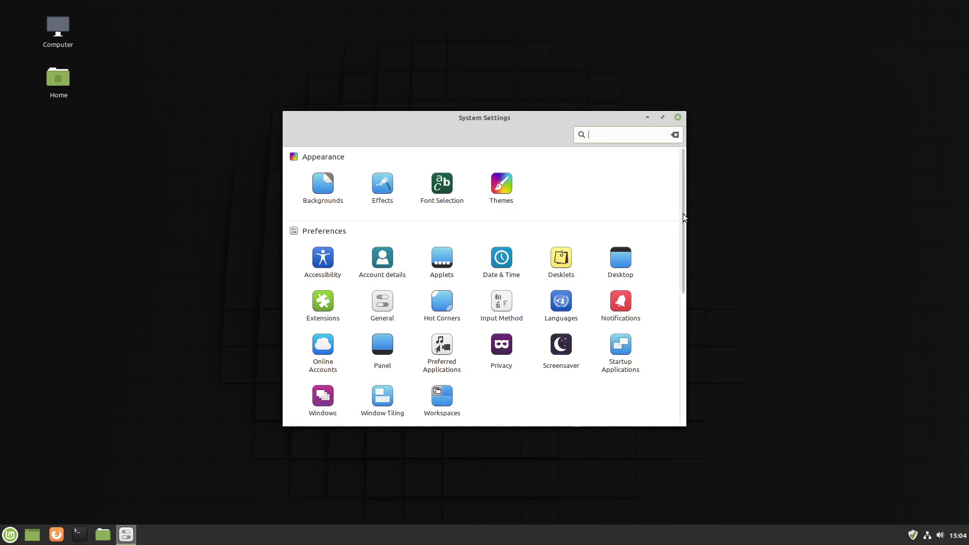
drag(683, 213, 681, 382)
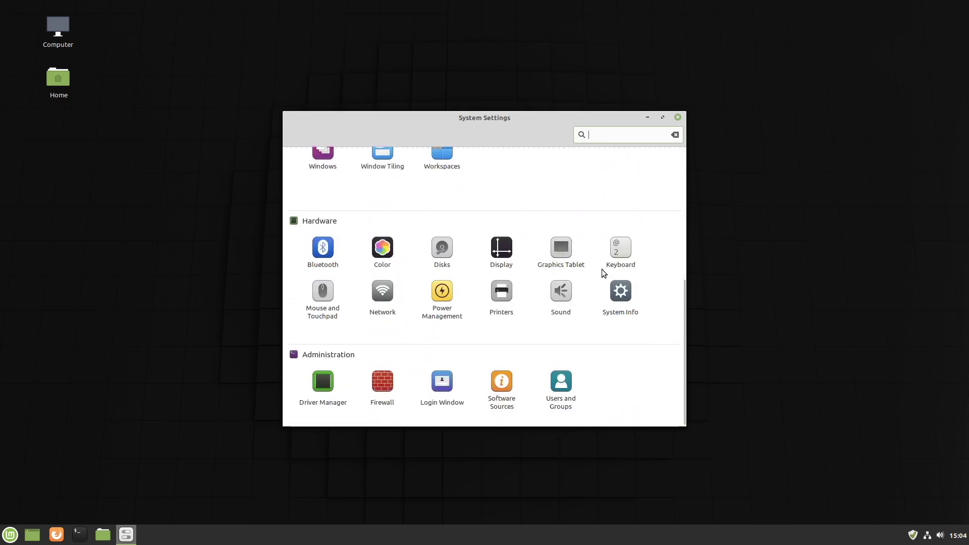
click(618, 291)
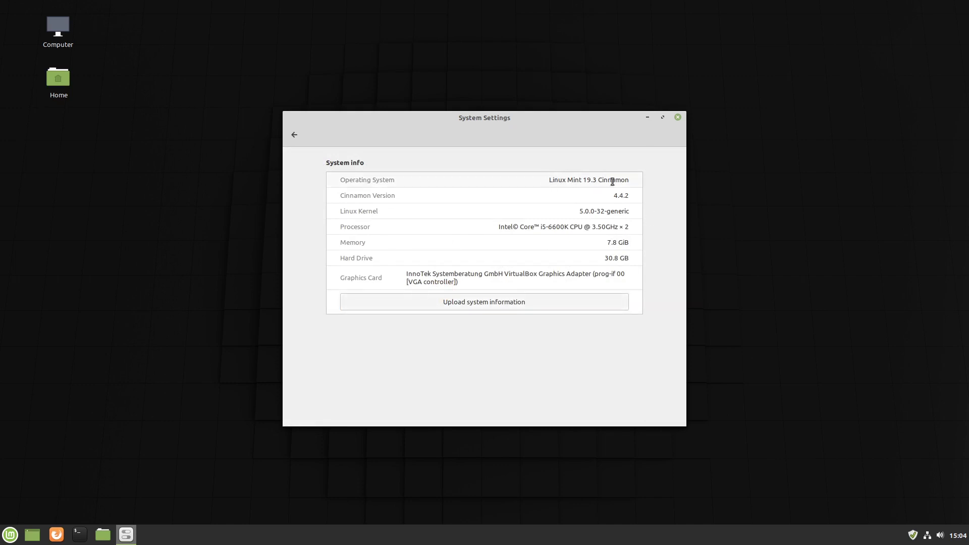
drag(629, 180, 540, 178)
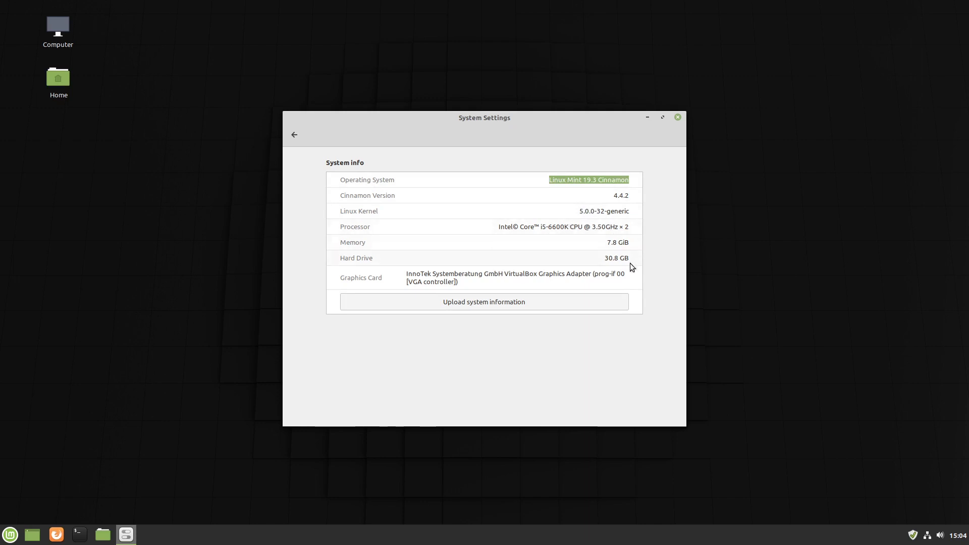
click(295, 139)
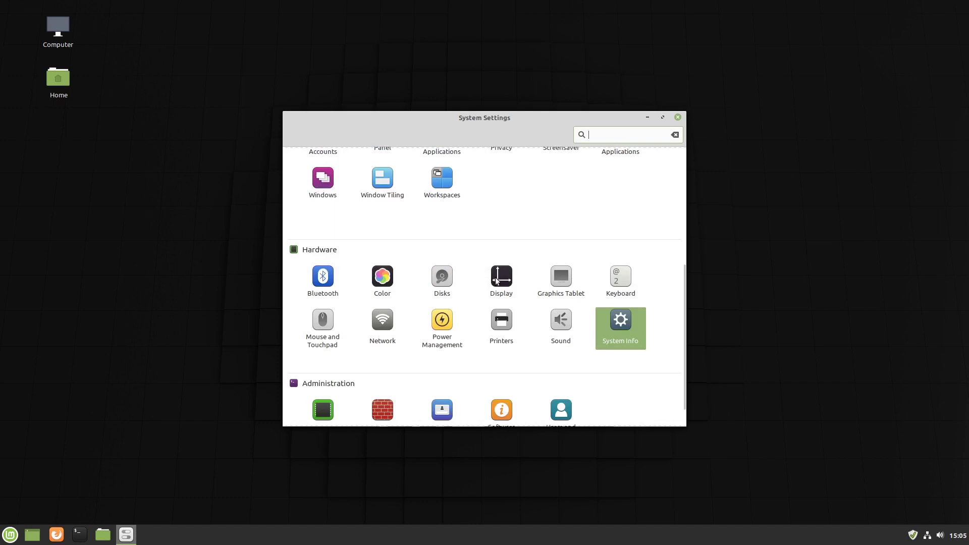
click(496, 277)
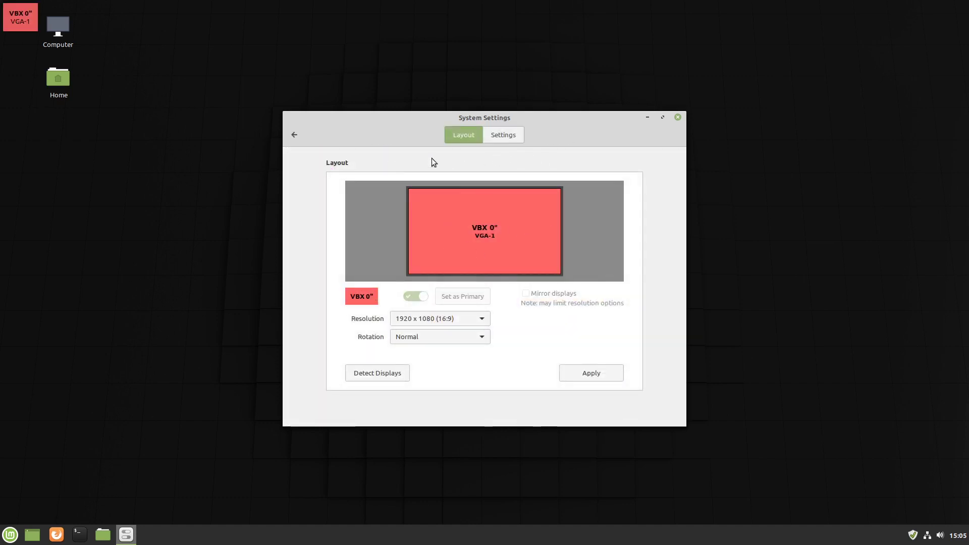
click(504, 135)
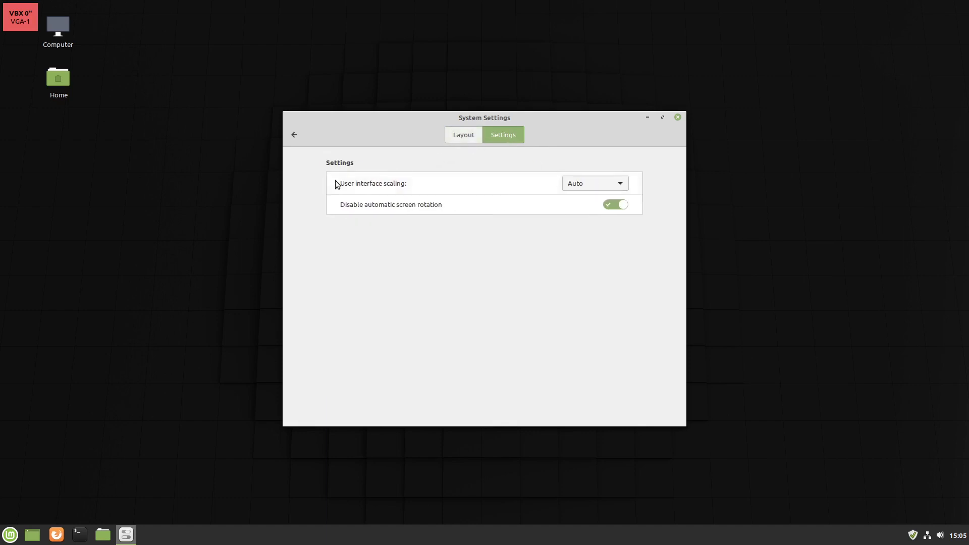
click(296, 134)
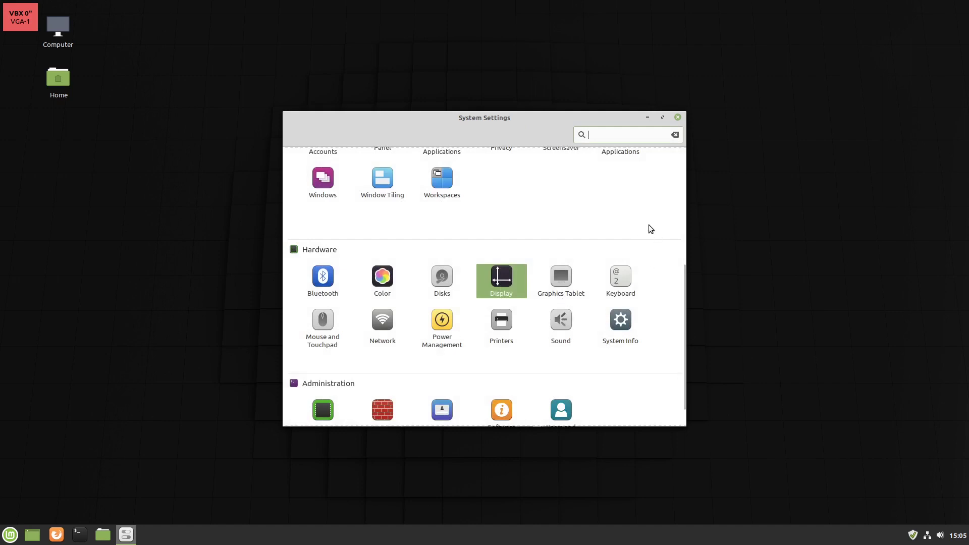
click(498, 281)
click(503, 135)
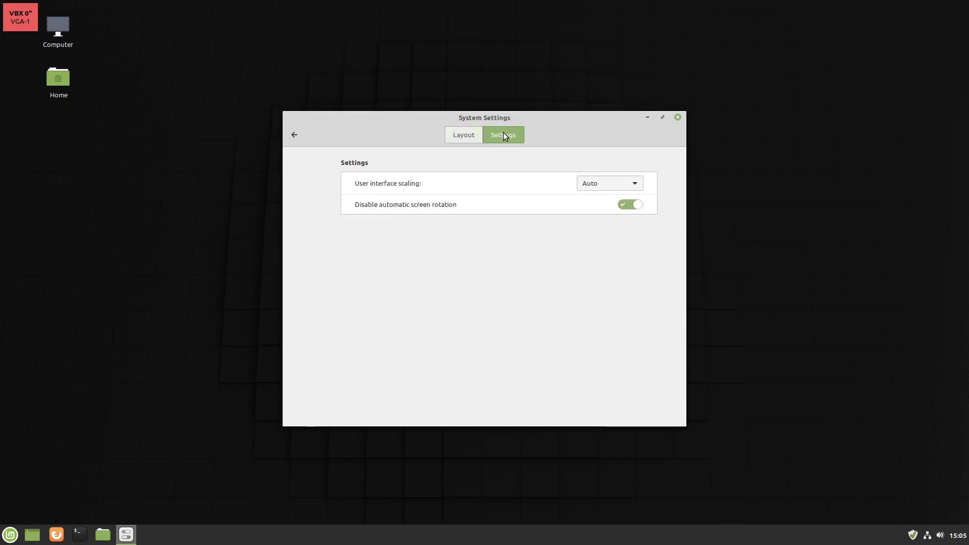
click(582, 183)
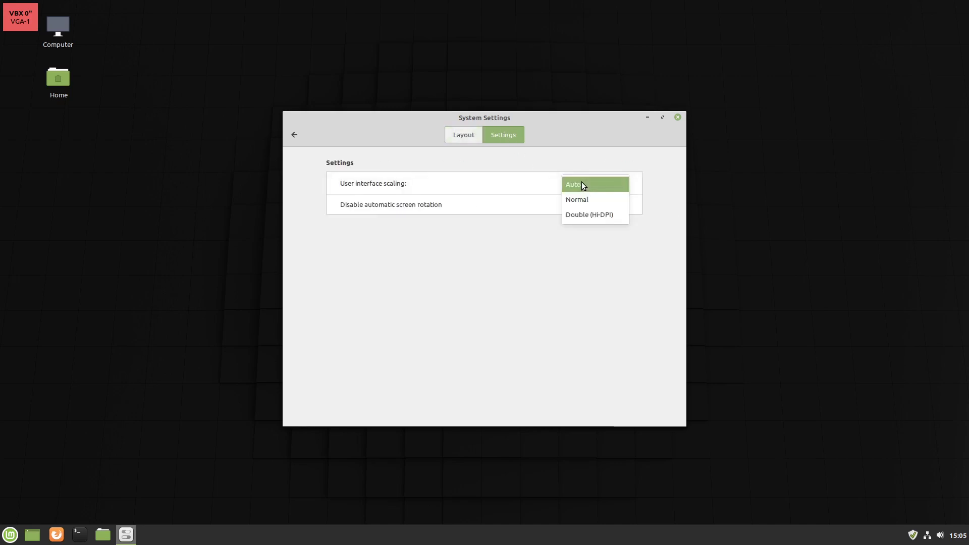
click(472, 164)
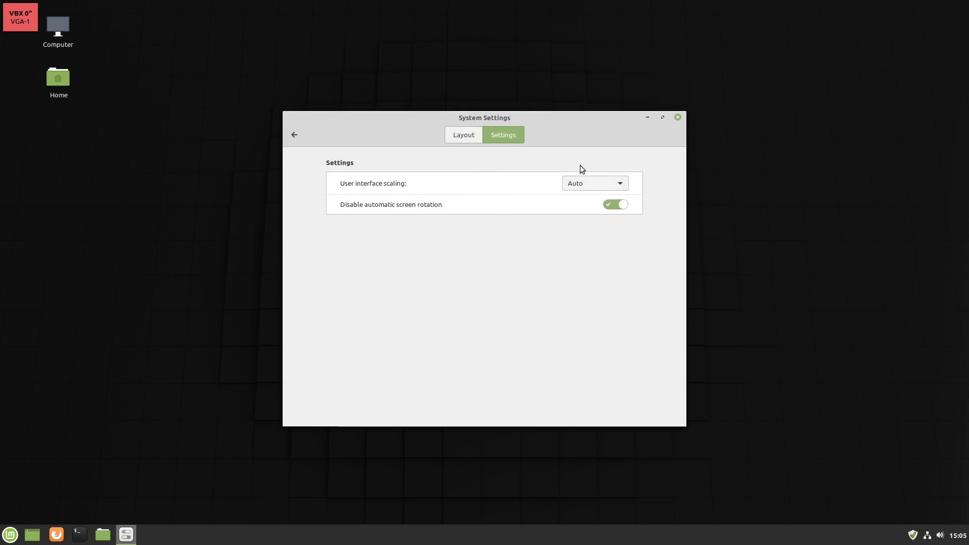
click(295, 135)
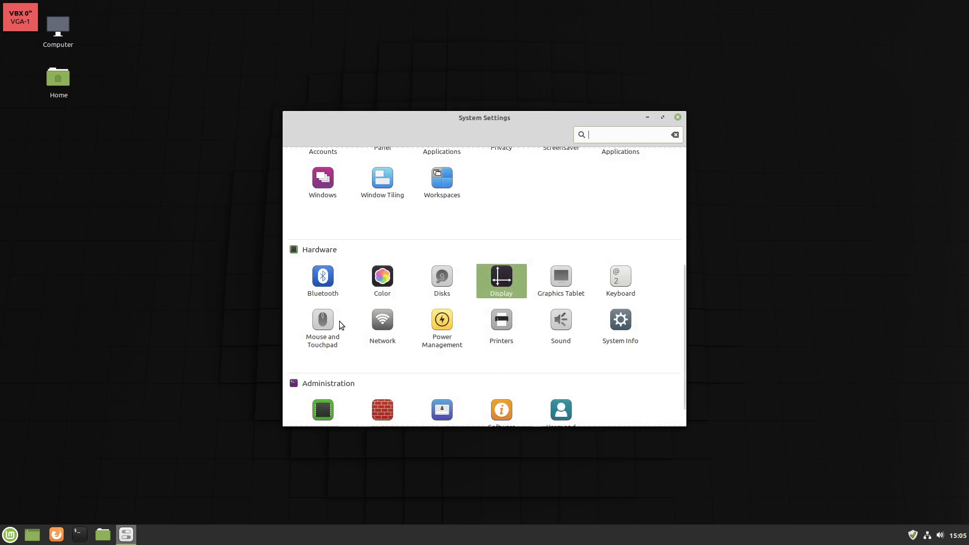
click(324, 328)
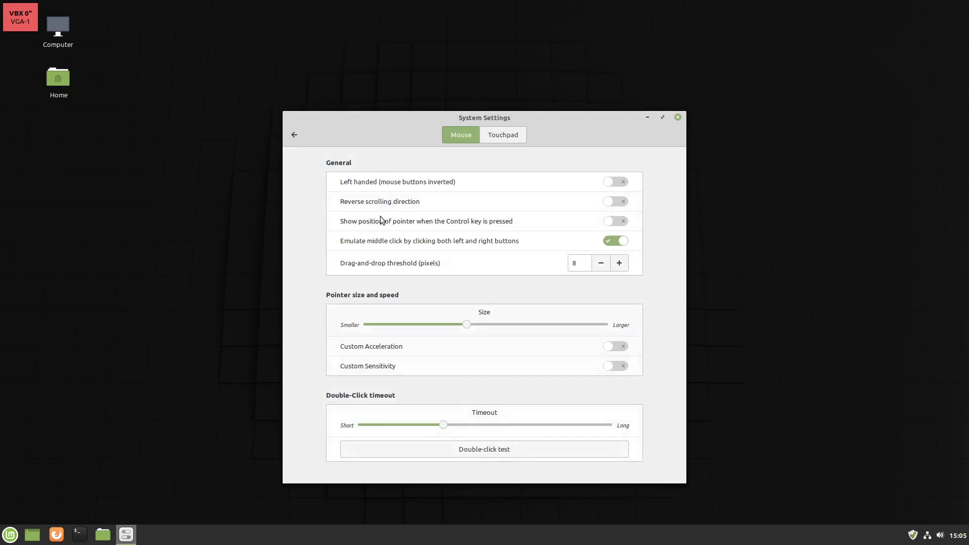
click(294, 135)
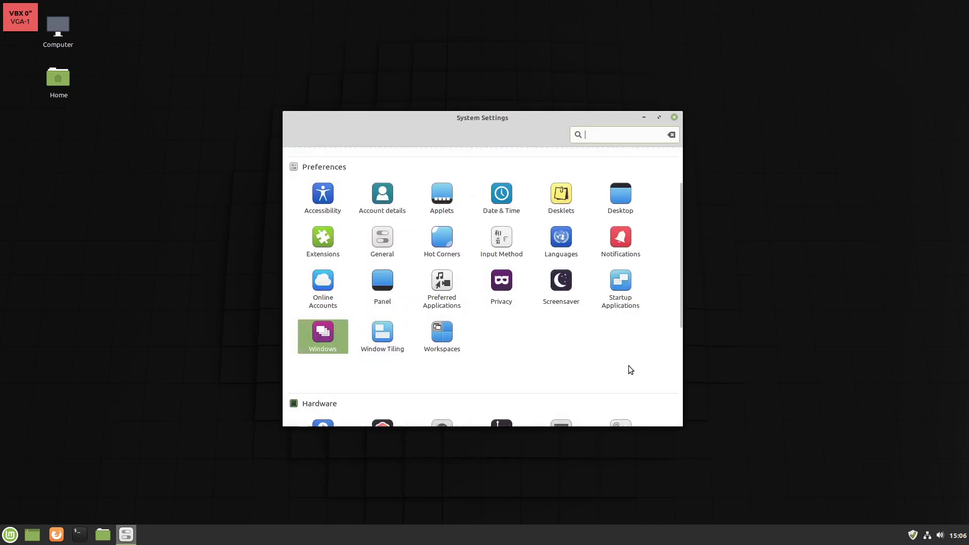
- Open the Panel settings on the Right Zone tab, view its font sizes, and move the window up-left
click(381, 285)
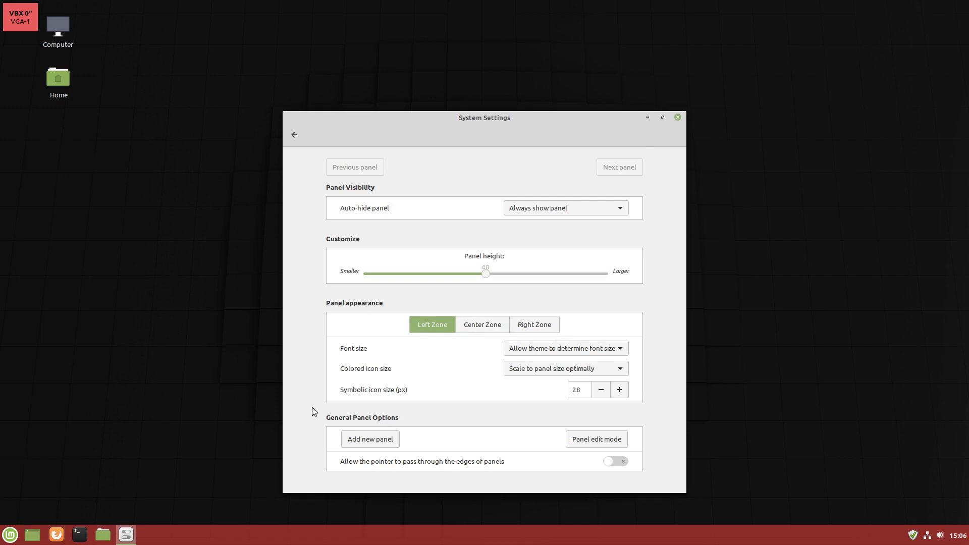
click(485, 327)
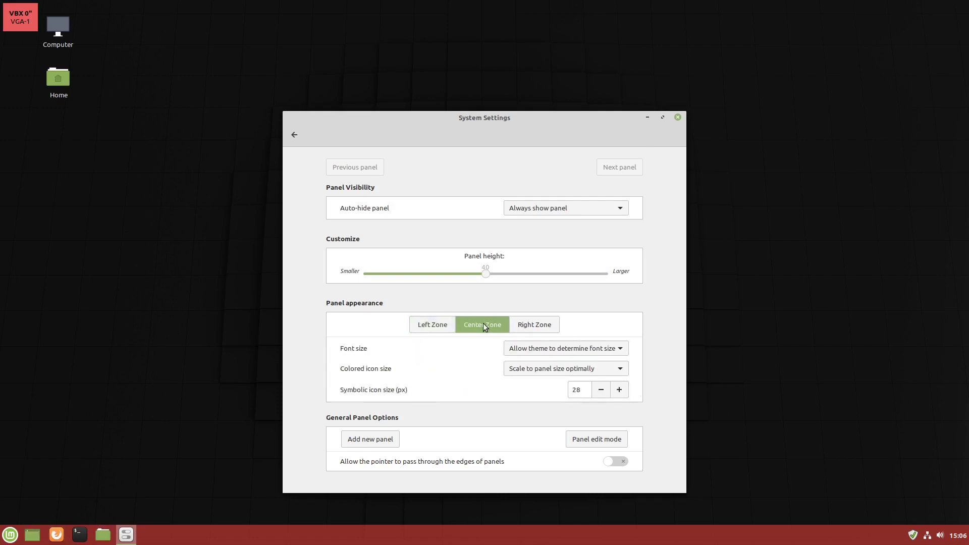
click(553, 327)
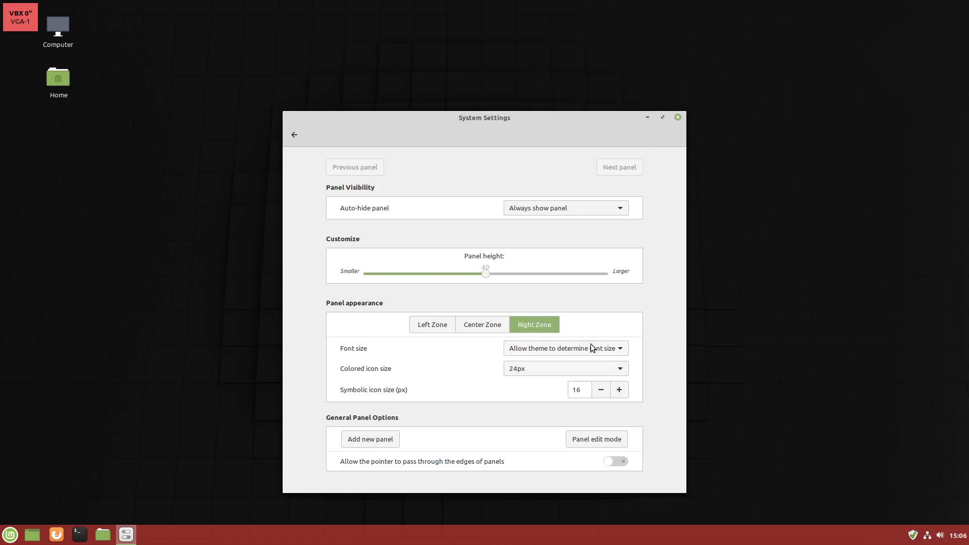
click(549, 350)
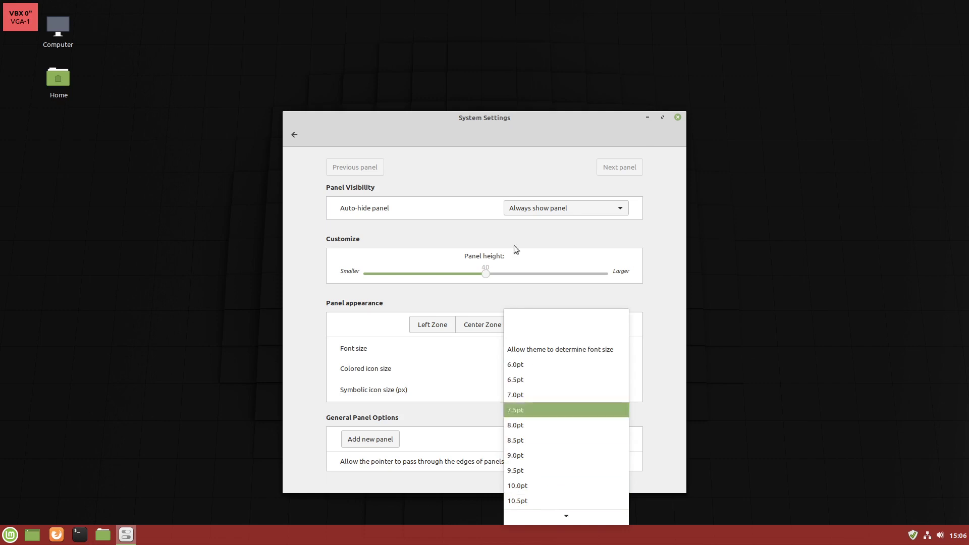
click(499, 120)
drag(498, 120, 445, 35)
- Set the right zone font size to 12.0pt, then 6.0pt, then back to theme-determined
click(535, 262)
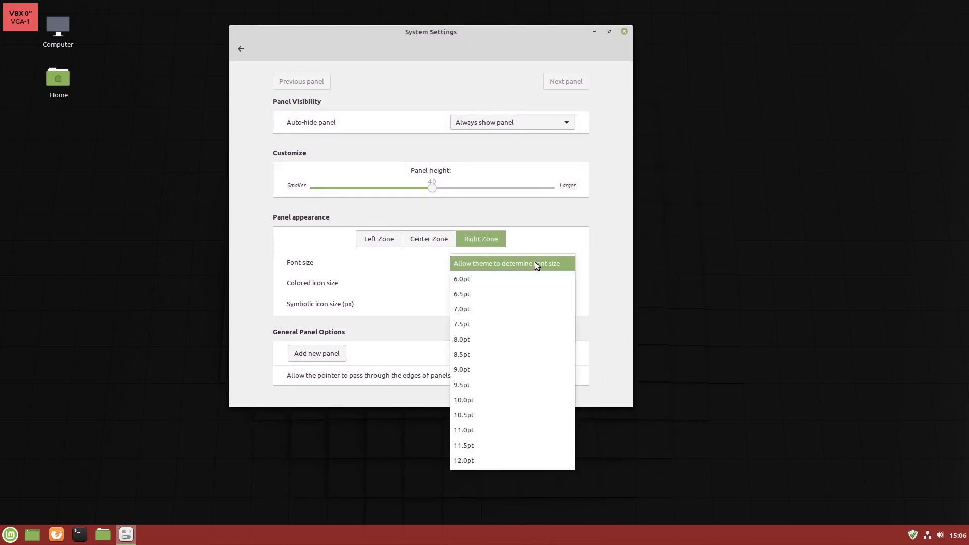
click(511, 459)
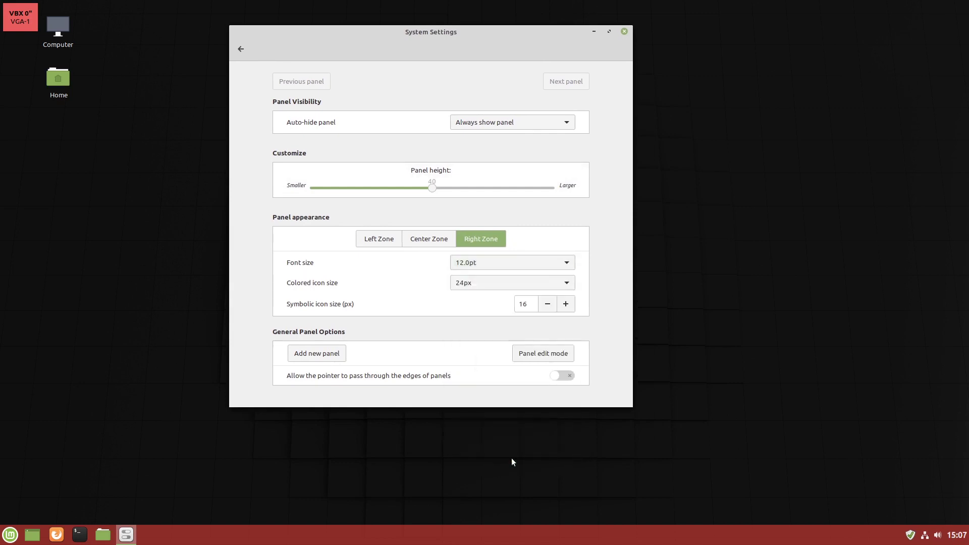
click(518, 260)
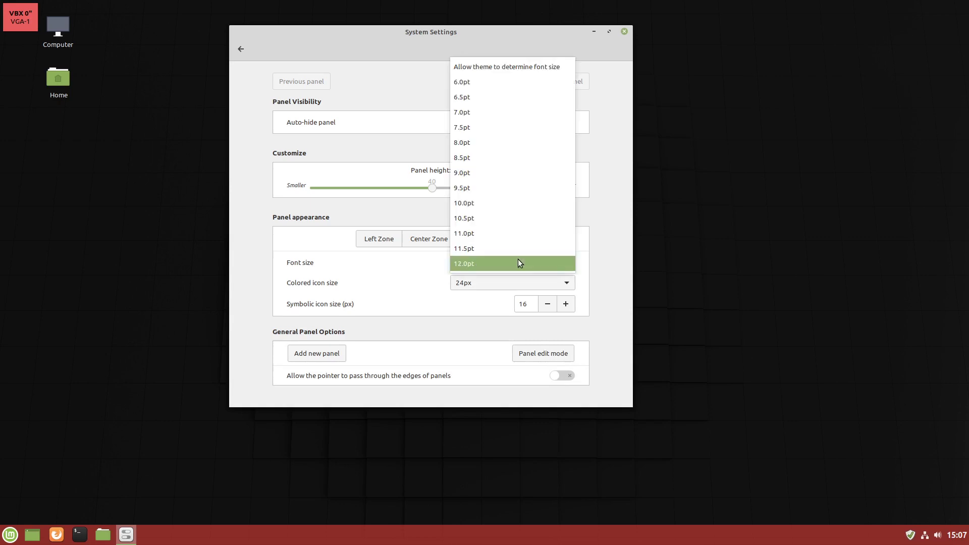
click(485, 85)
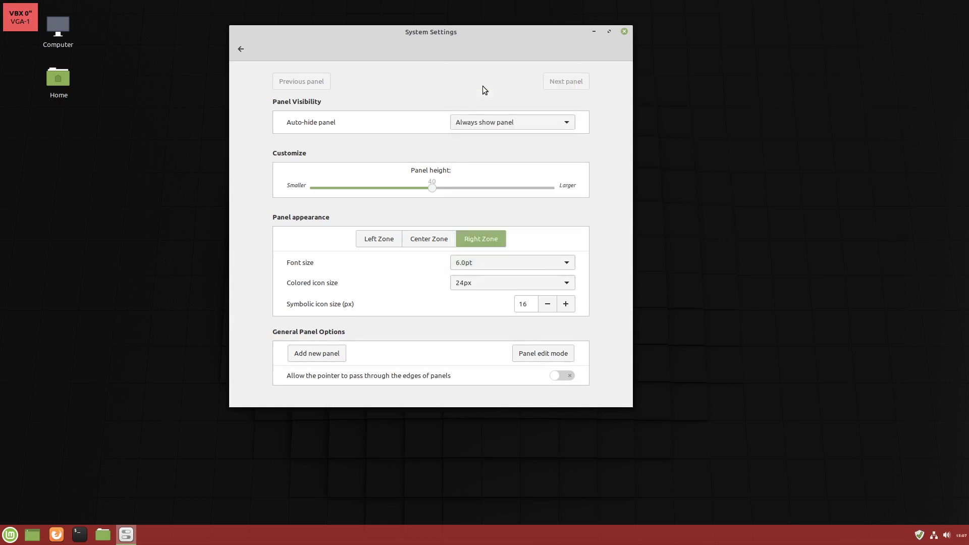
click(519, 265)
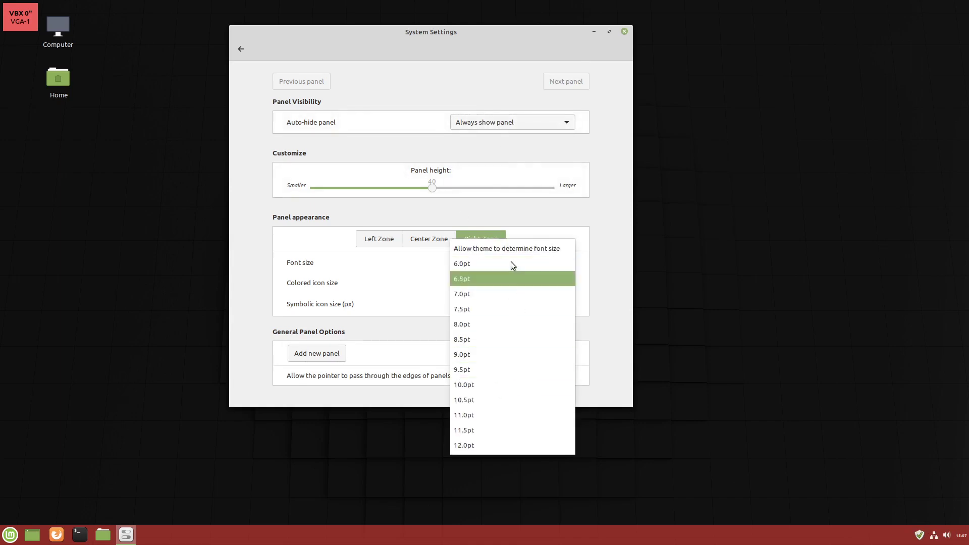
click(514, 249)
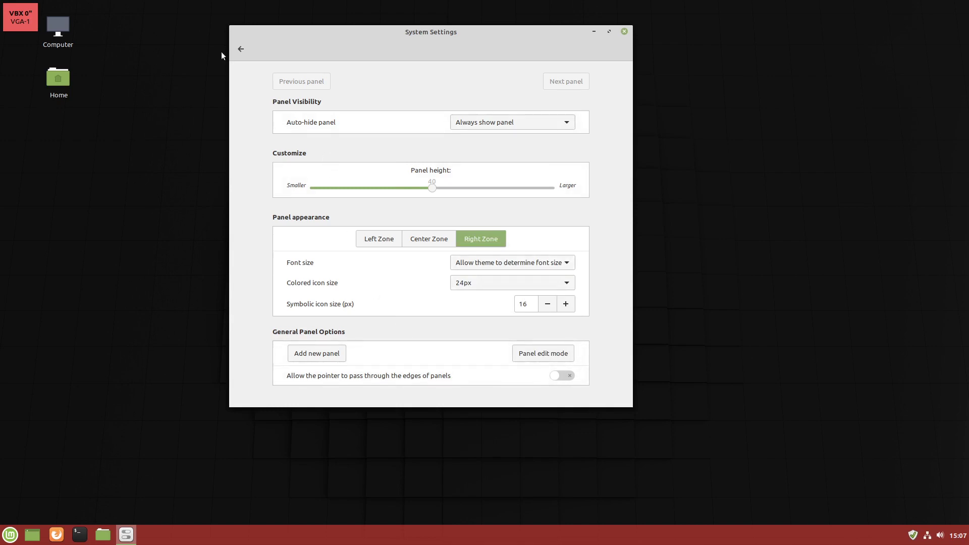
- Open the Windows settings on the Behavior tab and move the window to the right
click(239, 49)
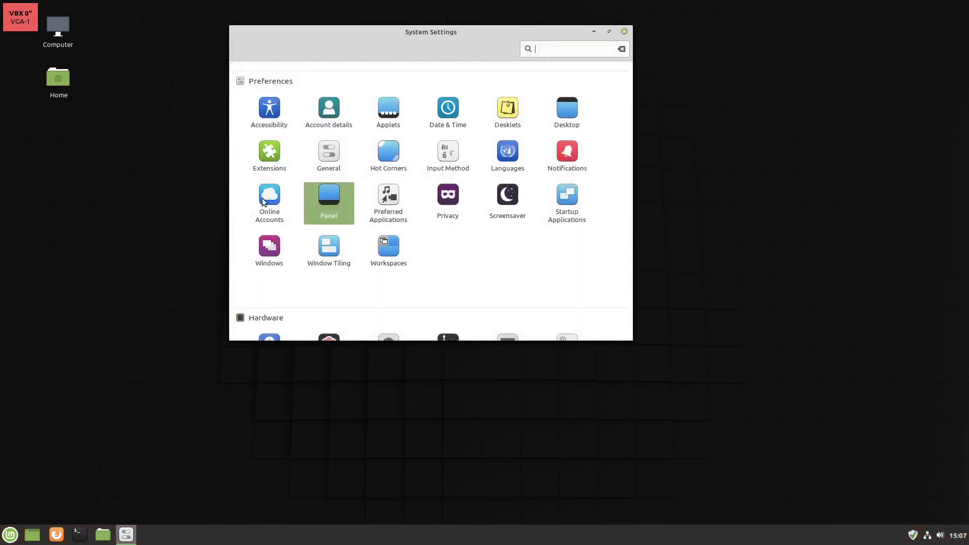
click(272, 251)
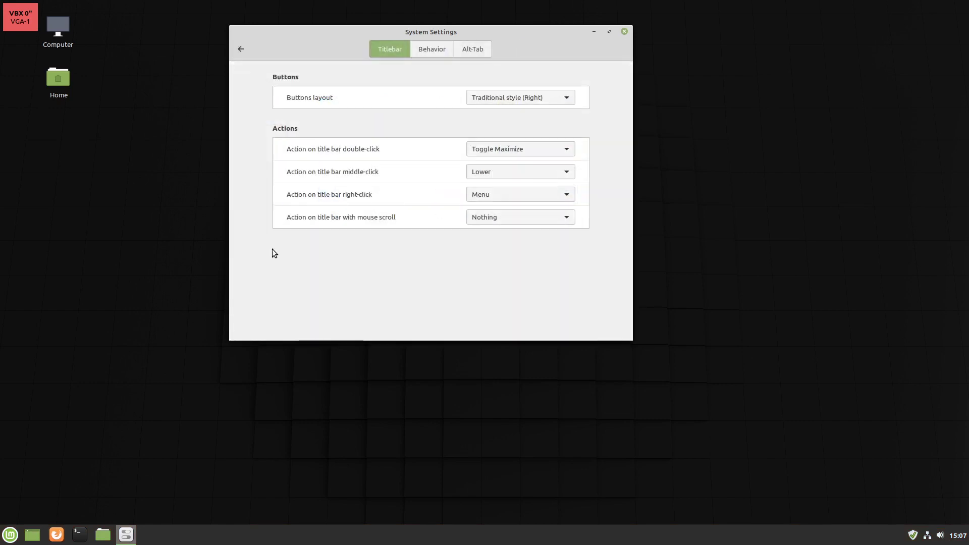
click(422, 44)
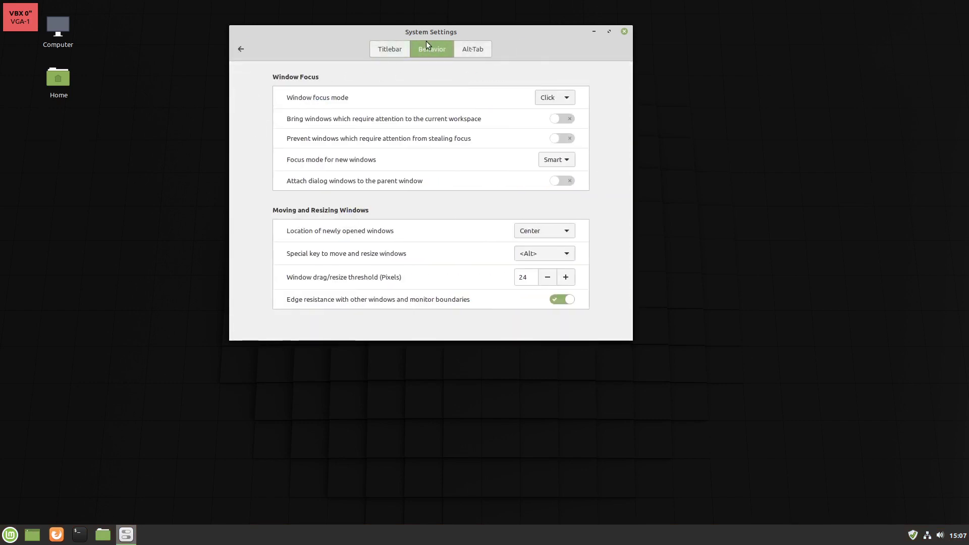
drag(485, 32, 758, 47)
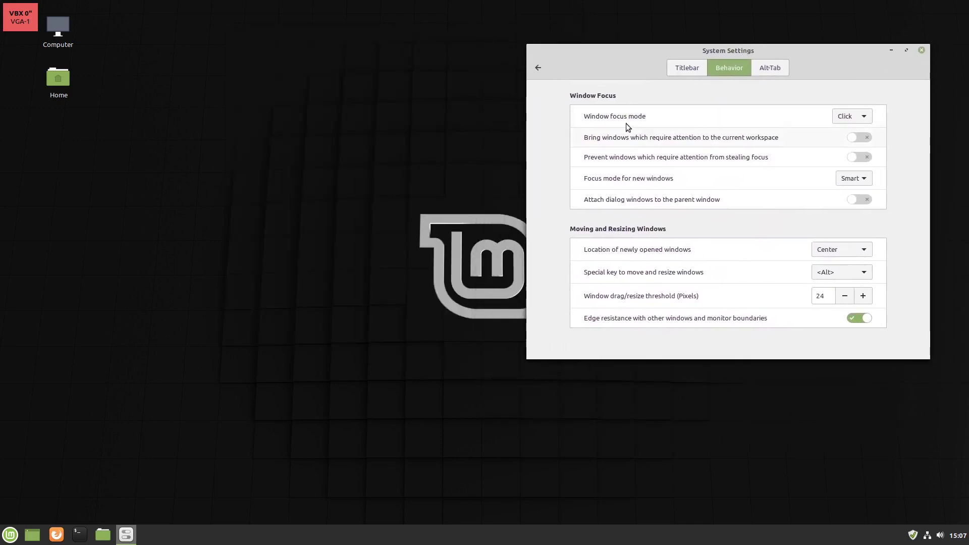
- Review the window focus modes, leaving Click selected, and launch a new terminal window
click(864, 117)
click(795, 110)
click(866, 116)
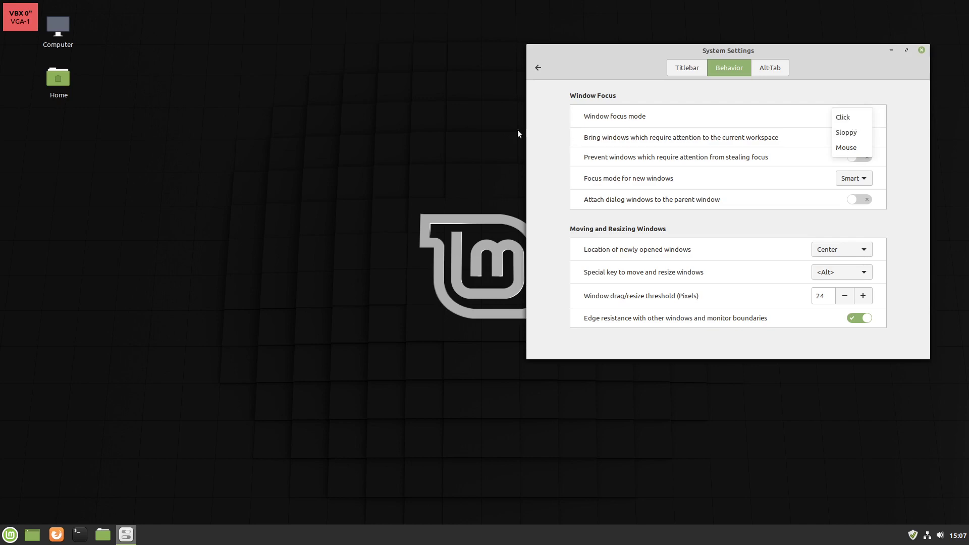
click(273, 265)
click(79, 535)
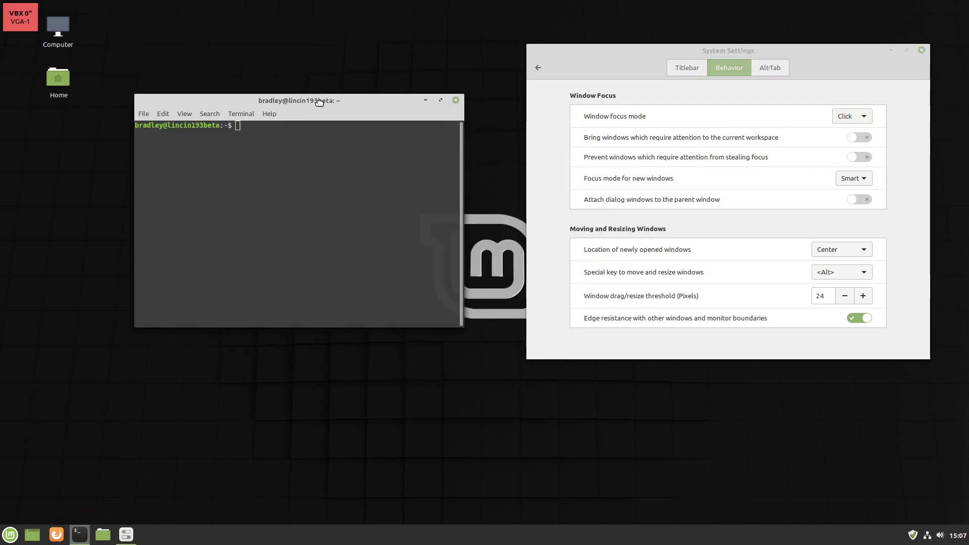
drag(321, 103, 346, 83)
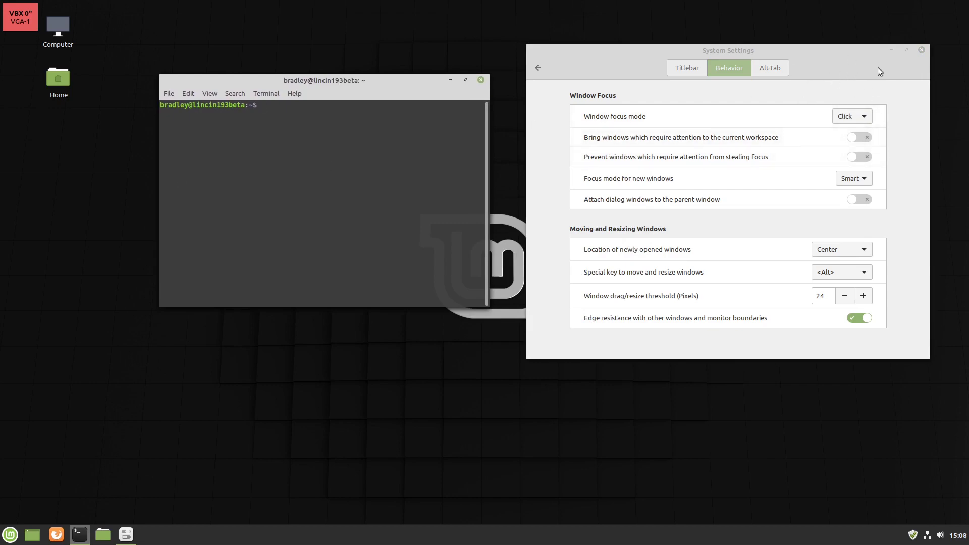
click(840, 57)
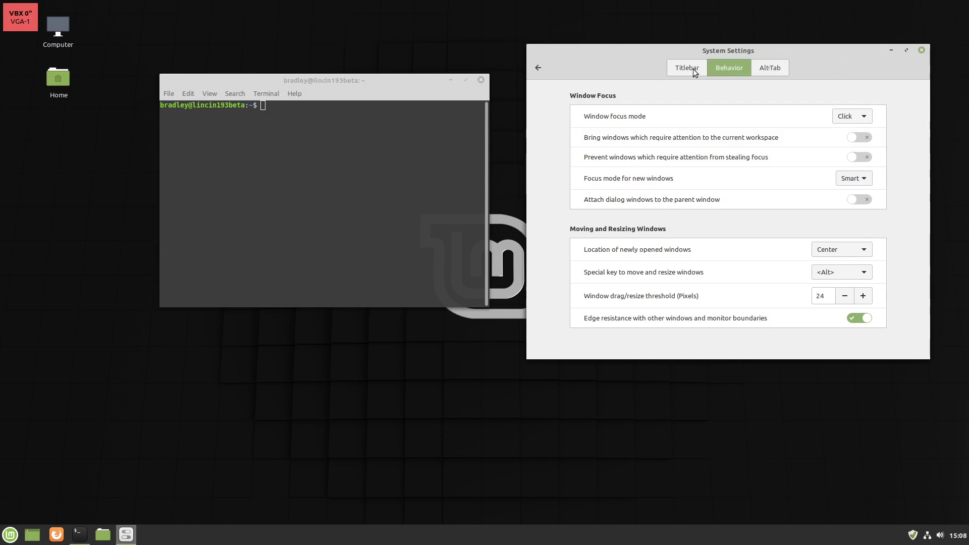
click(864, 117)
click(859, 127)
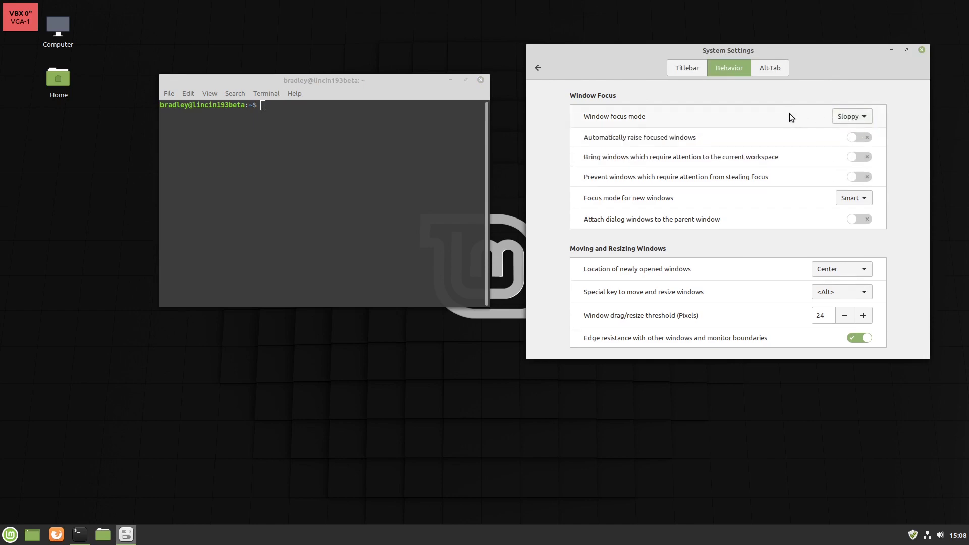
mouse_move(336, 166)
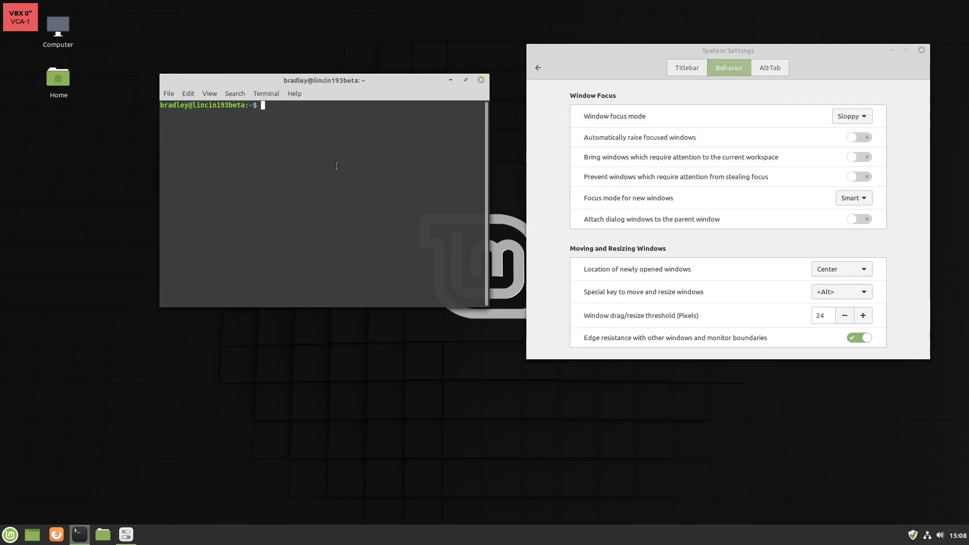
mouse_move(595, 76)
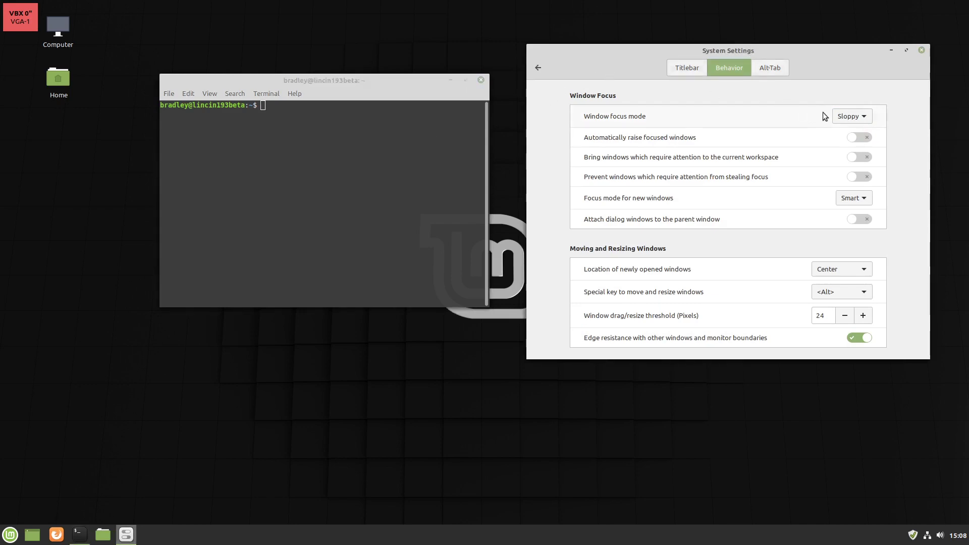
click(864, 119)
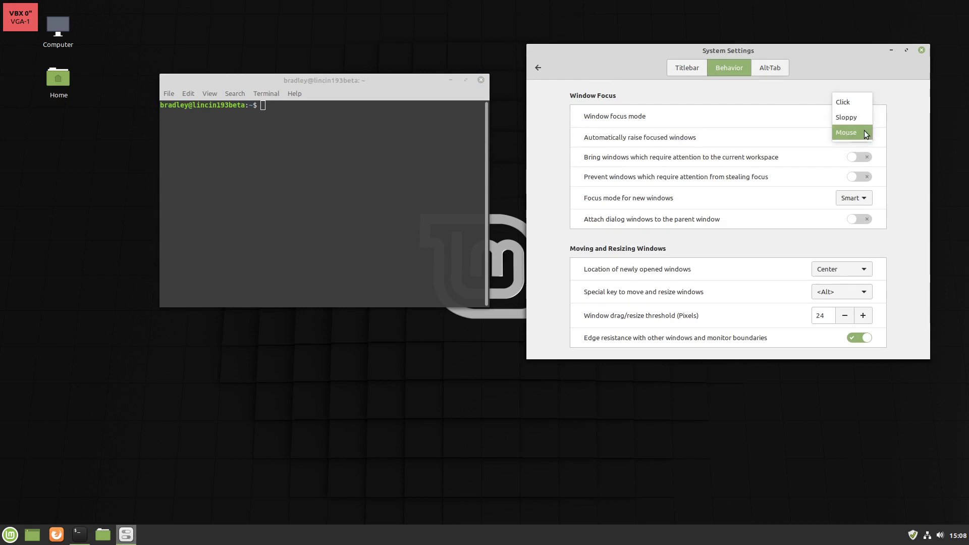
click(858, 132)
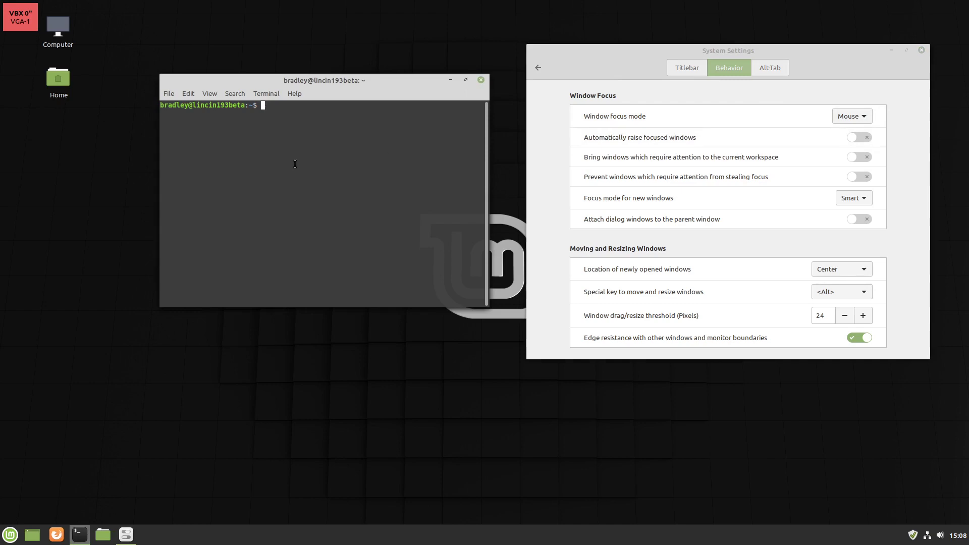
mouse_move(852, 119)
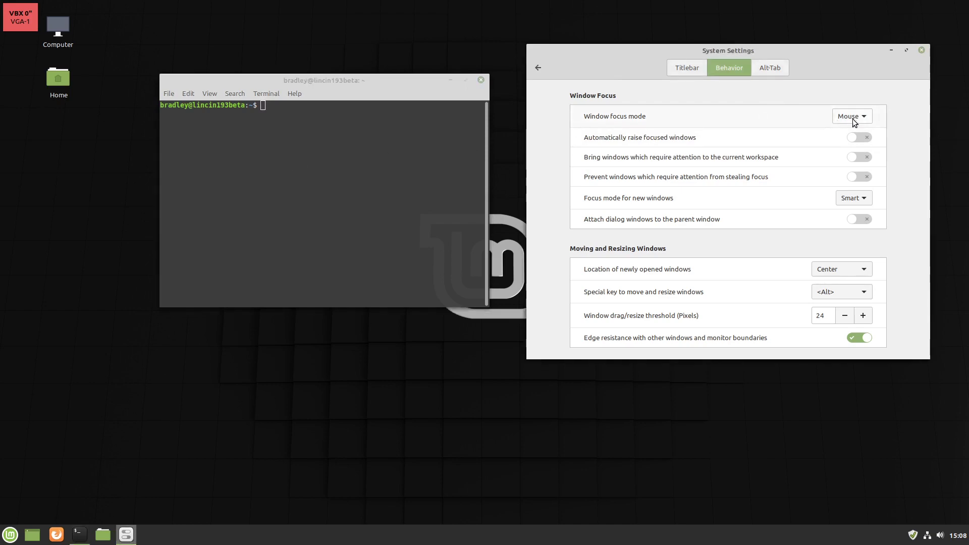
click(854, 115)
click(853, 86)
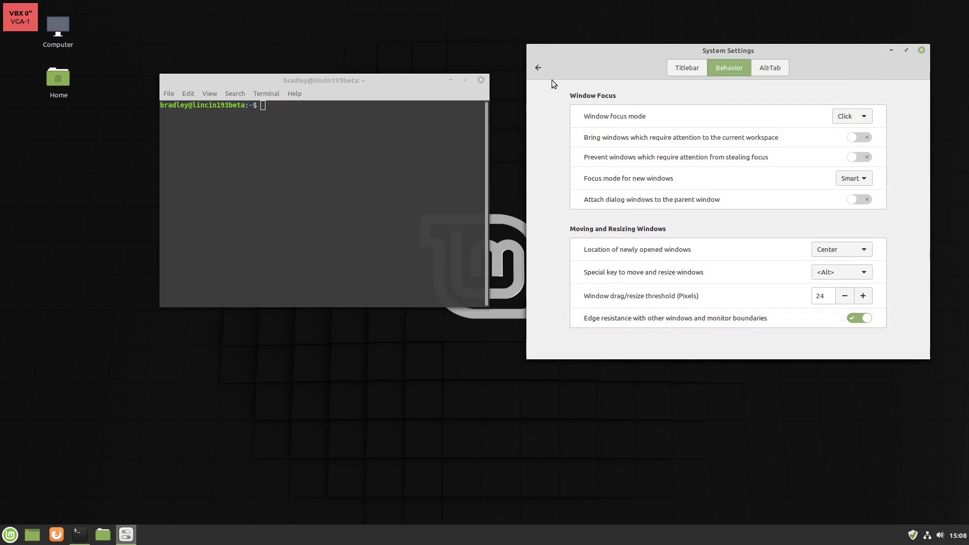
- Return to the settings overview, close System Settings and the terminal, and bring up the application menu
click(536, 67)
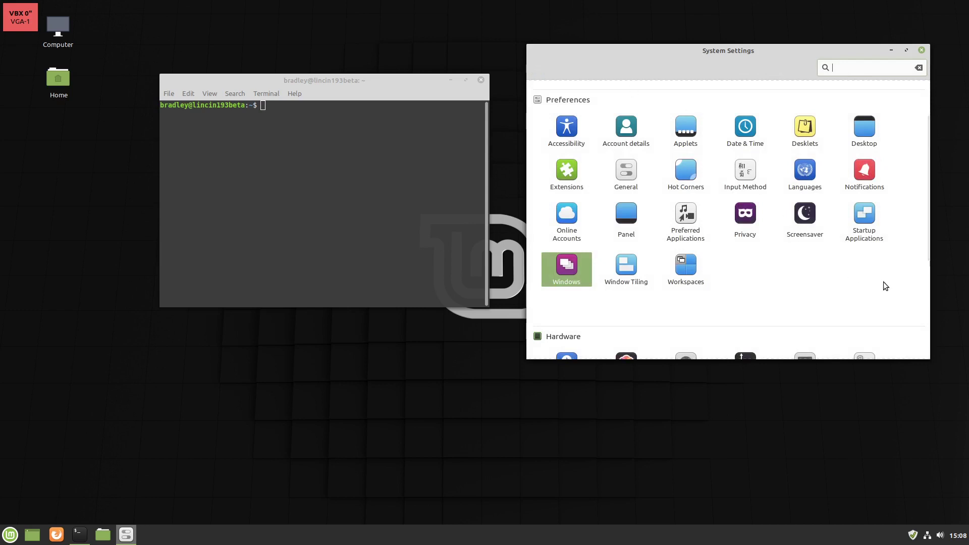
scroll(883, 281, up, 3)
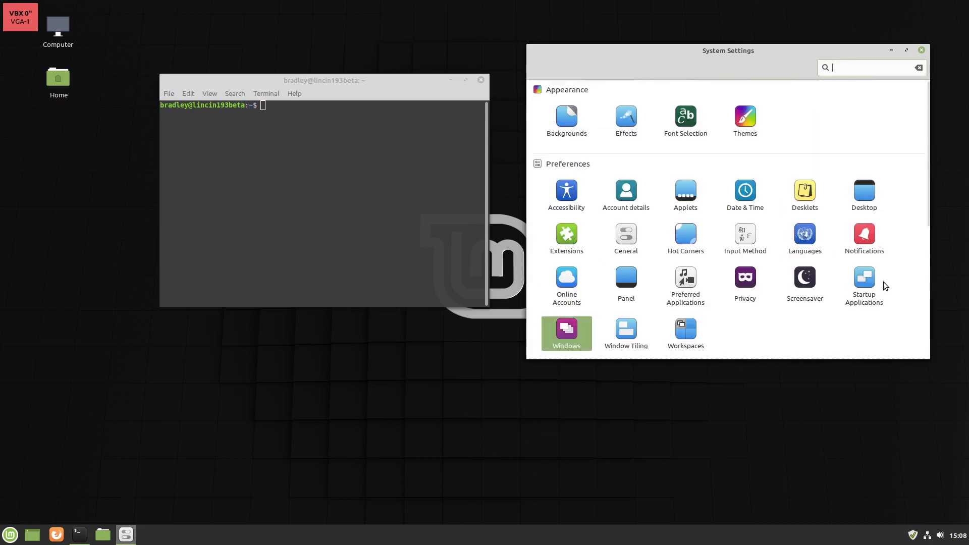
click(921, 51)
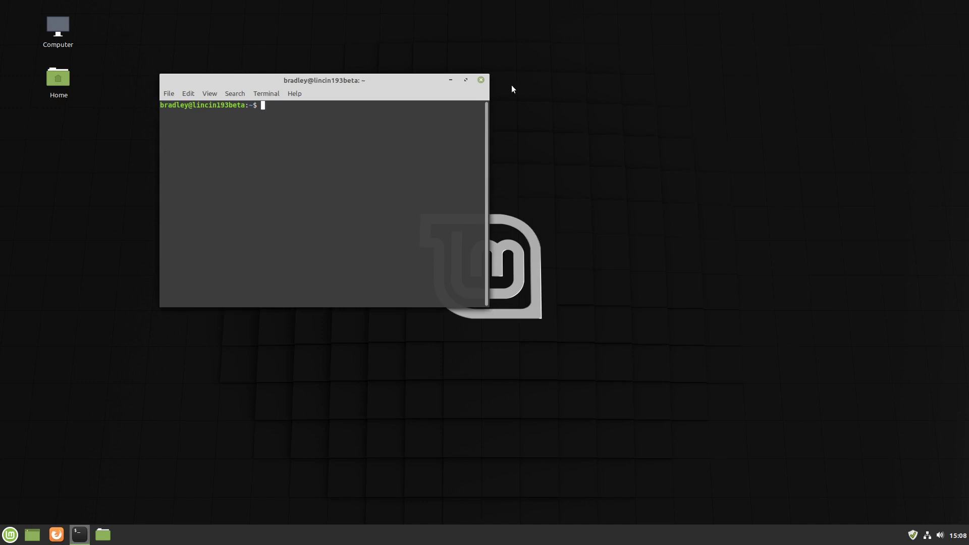
click(482, 81)
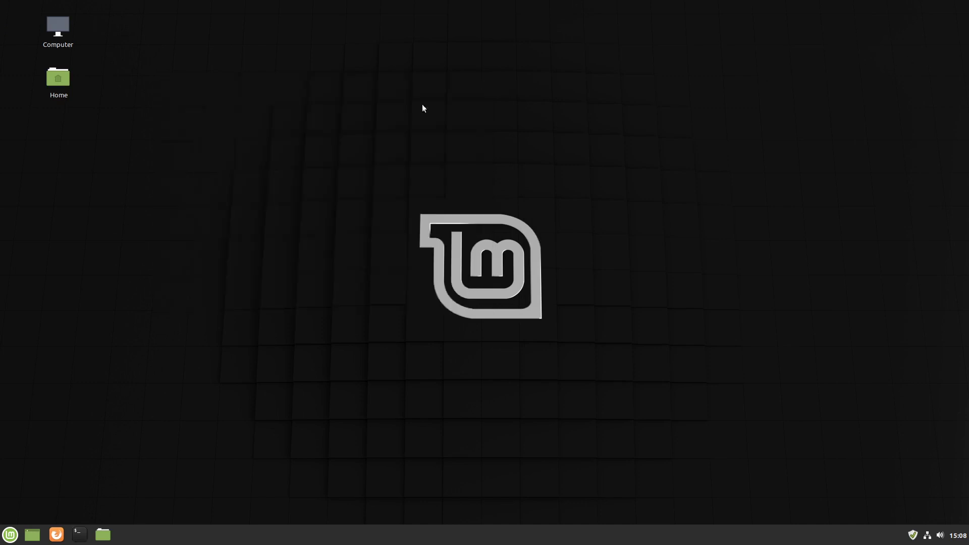
click(8, 539)
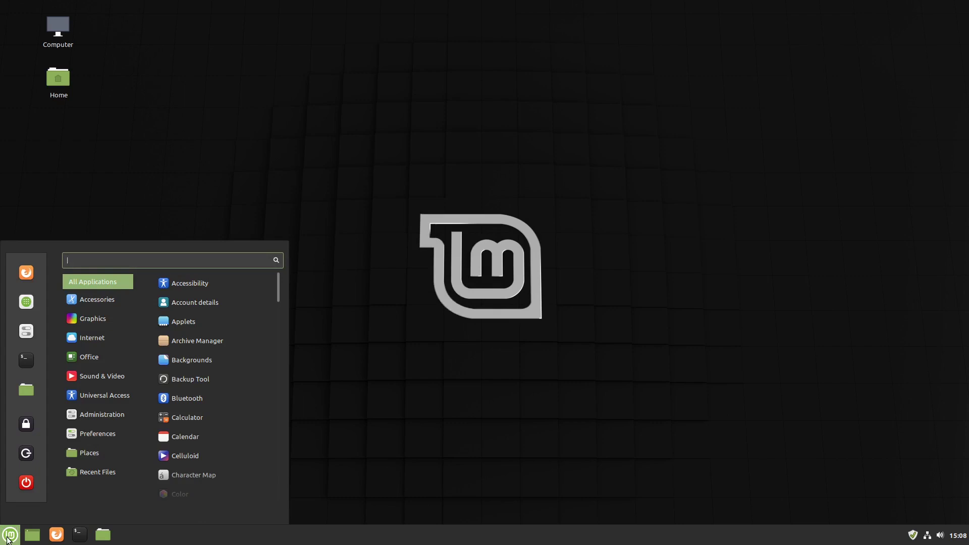
- Open Nemo and its Preferences on Context Menus, placing the two windows side by side
mouse_move(101, 396)
click(347, 388)
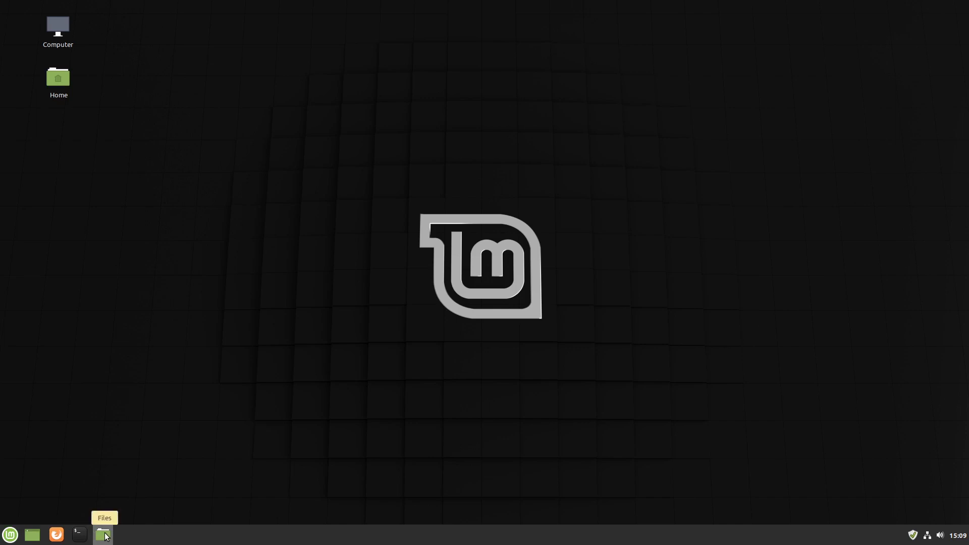
click(104, 535)
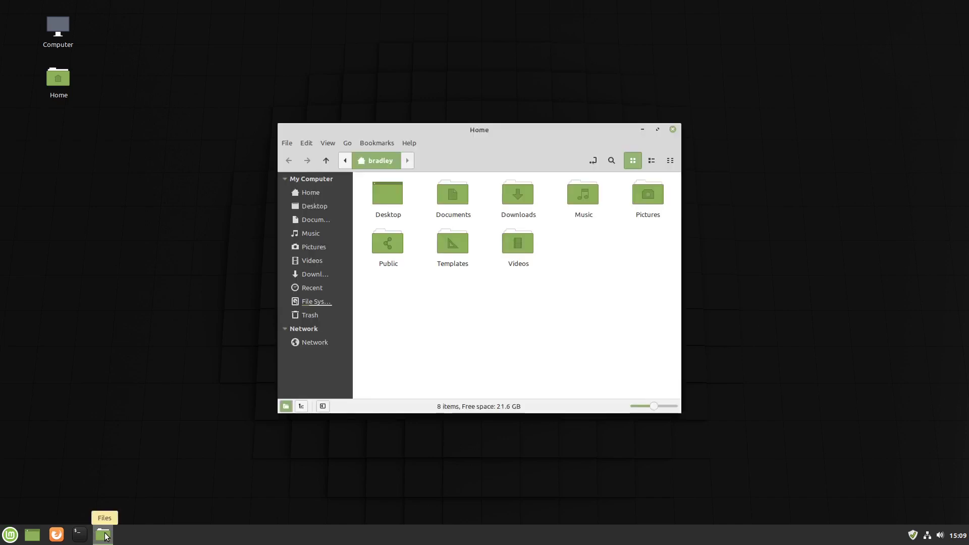
click(309, 146)
click(349, 395)
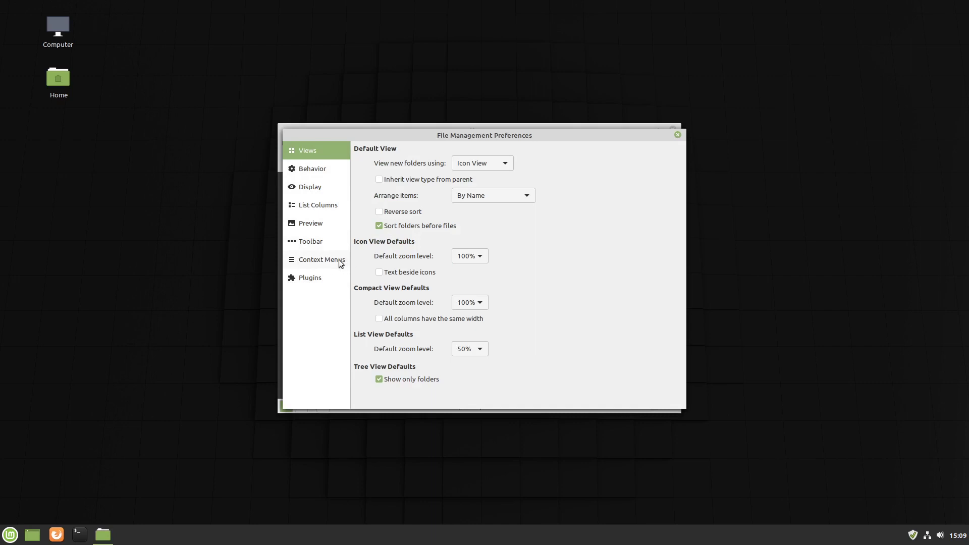
click(307, 258)
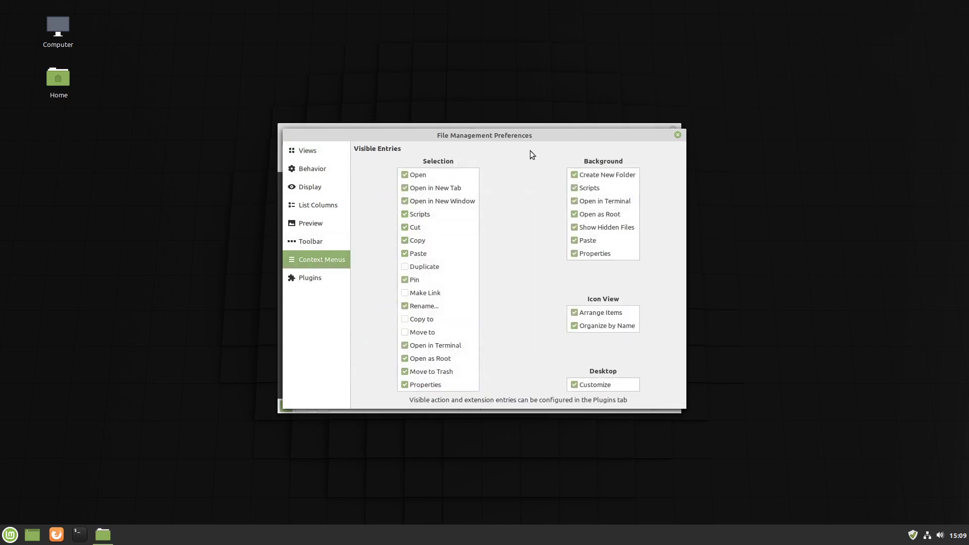
drag(533, 136, 801, 69)
drag(460, 129, 314, 75)
- Create an Untitled Folder in Downloads and view its context menu
double_click(366, 142)
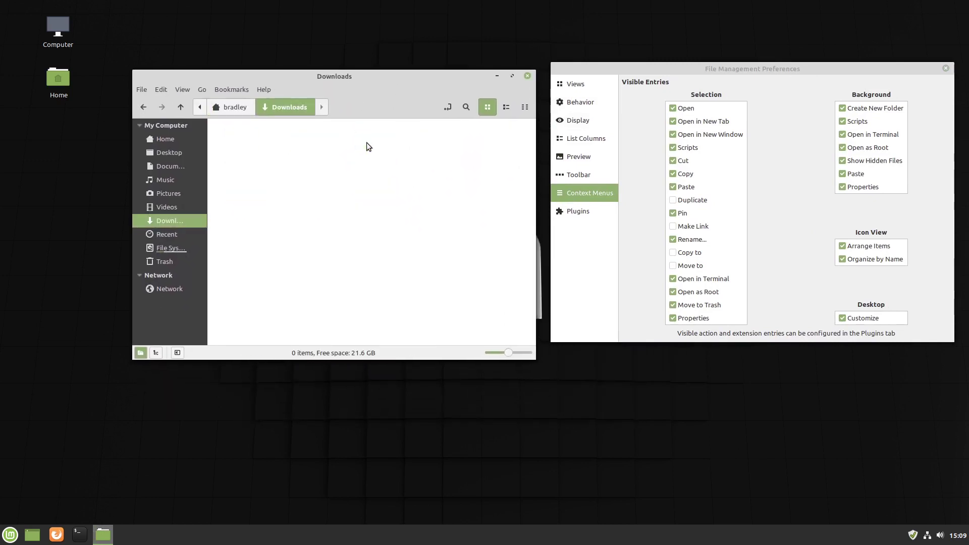
right_click(274, 156)
click(290, 165)
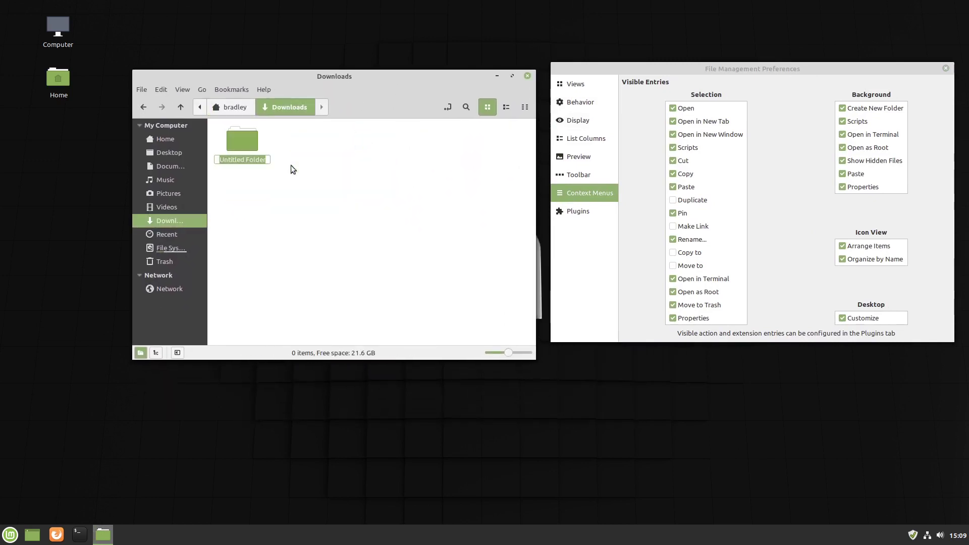
click(280, 193)
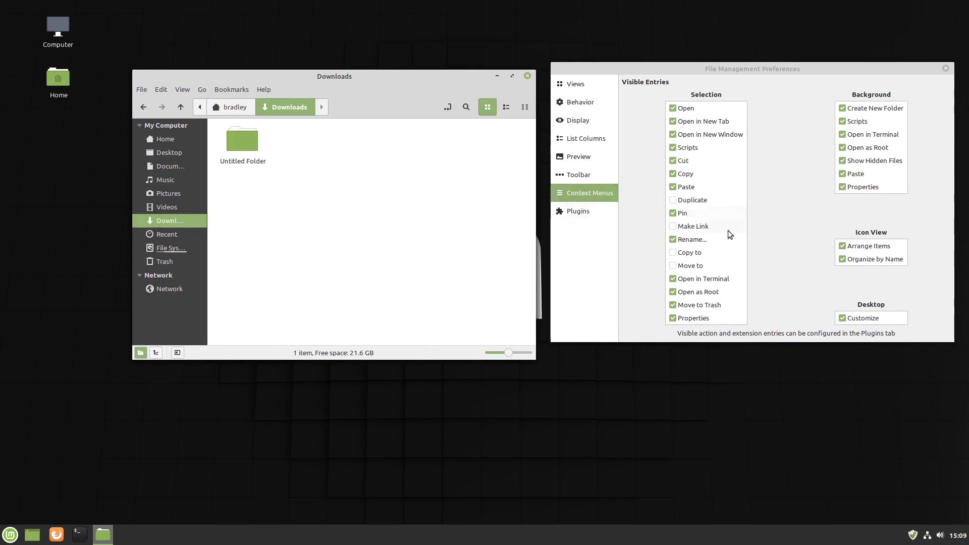
right_click(248, 148)
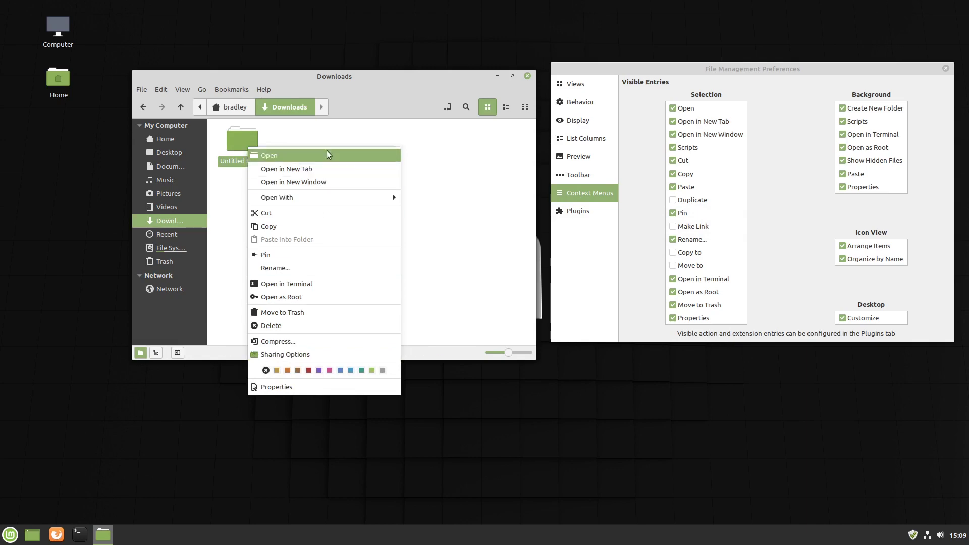
click(456, 149)
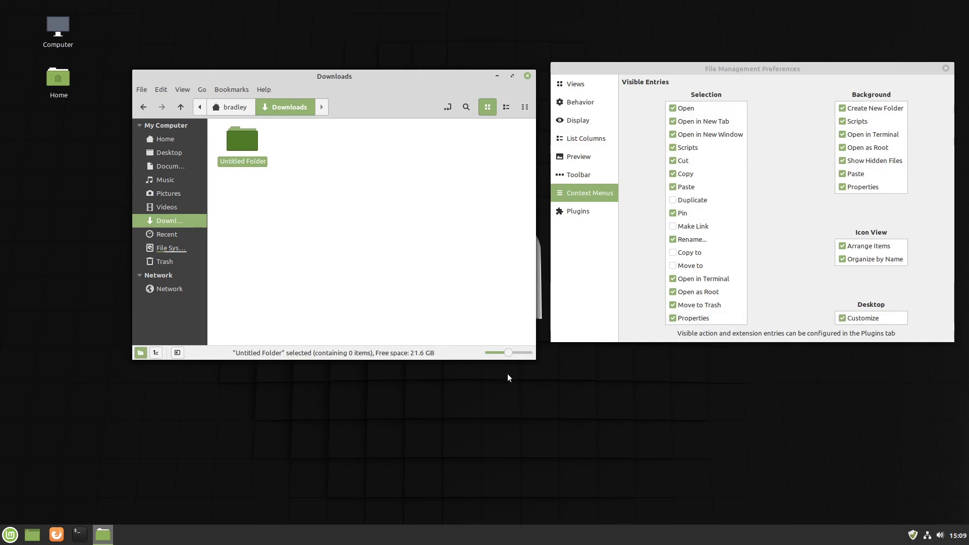
- Uncheck Desktop > Customize and confirm the desktop context menu no longer lists it
right_click(591, 386)
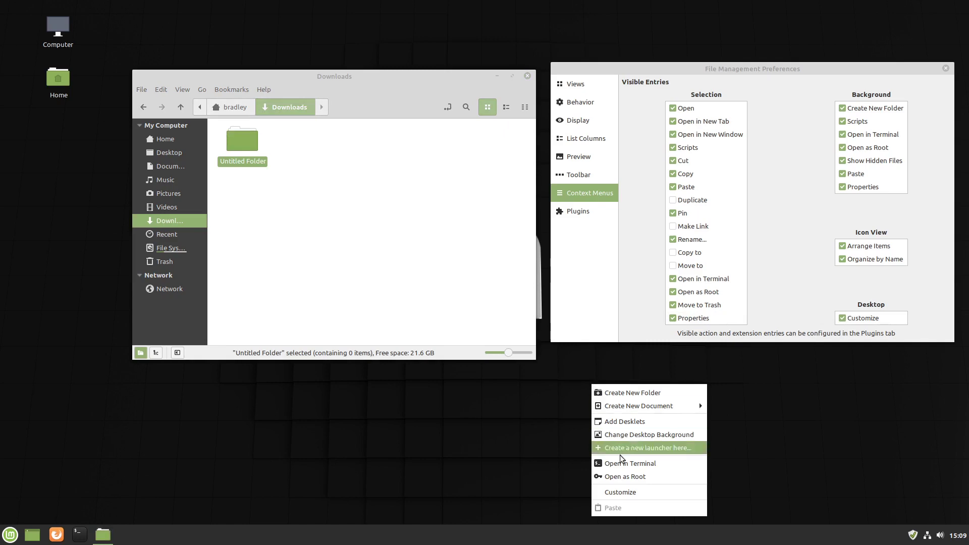
click(796, 428)
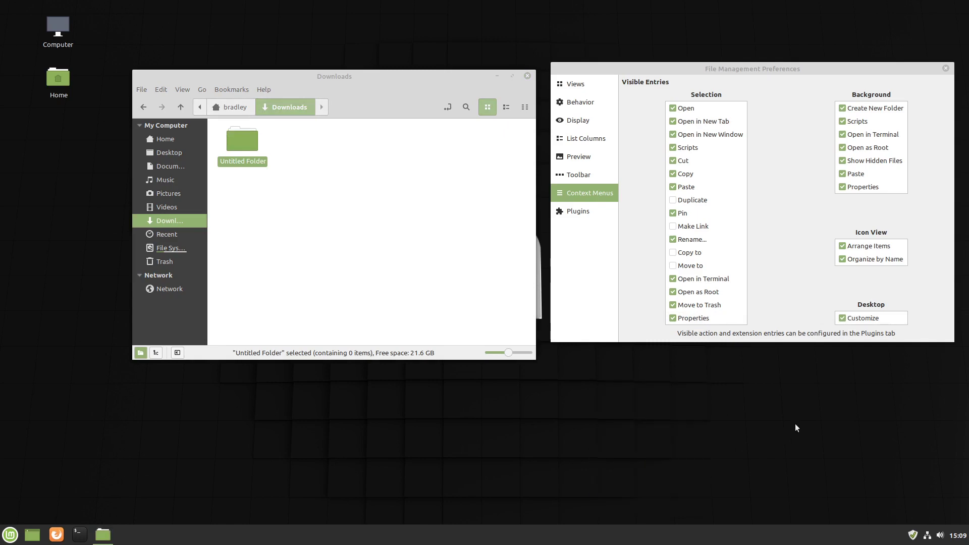
click(869, 321)
right_click(607, 396)
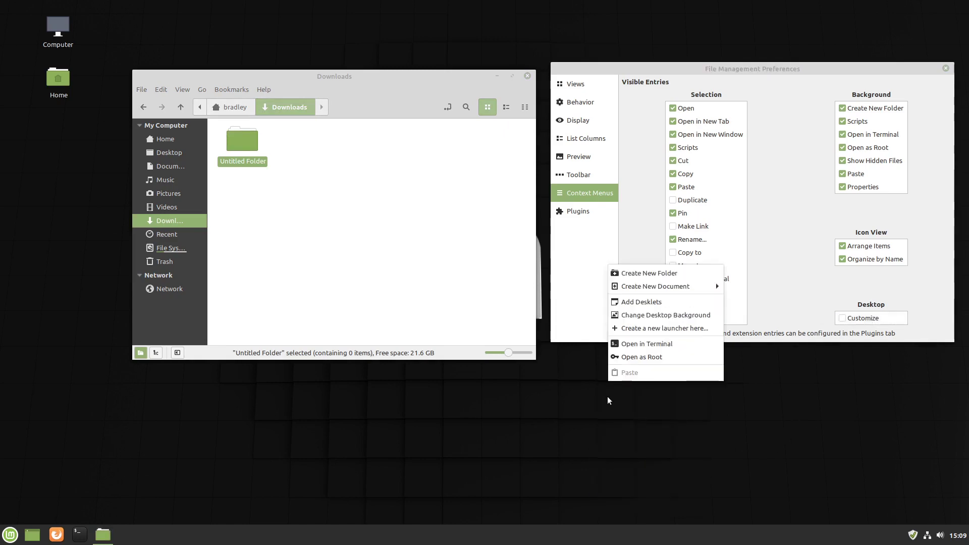
click(852, 385)
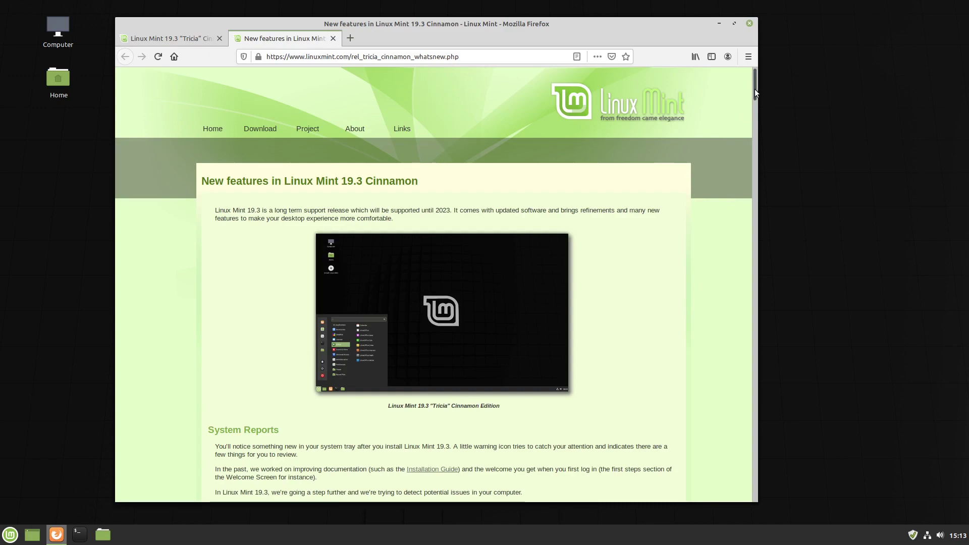
- Drag within Firefox on the 'New features in Linux Mint 19.3 Cinnamon' page
drag(755, 89, 732, 73)
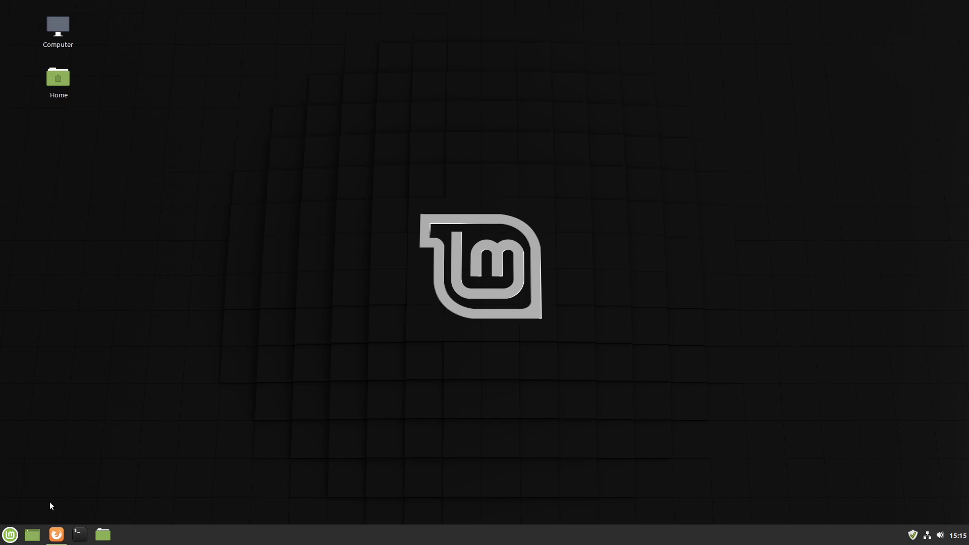
- Quit Cinnamon, log into MATE with the account password, and close Update Manager
click(10, 535)
click(29, 483)
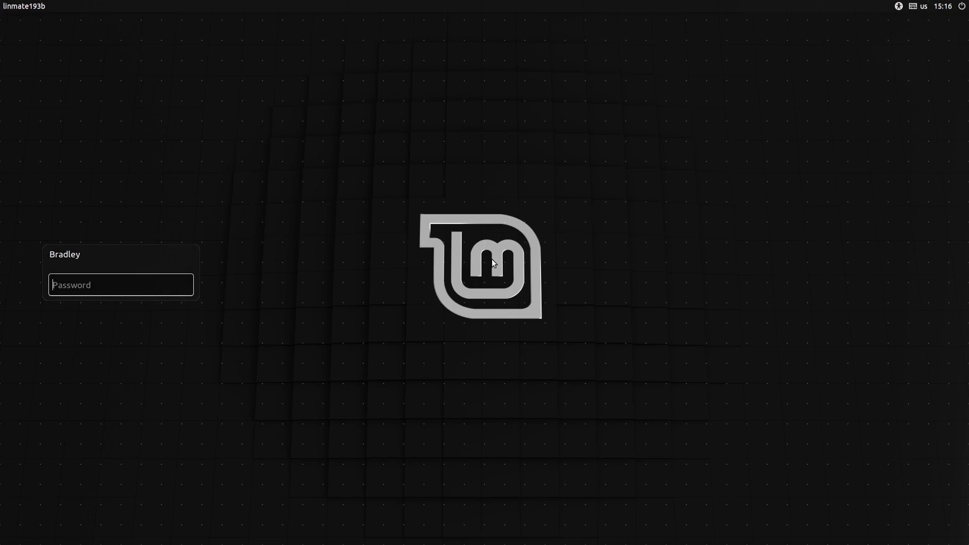
text(********)
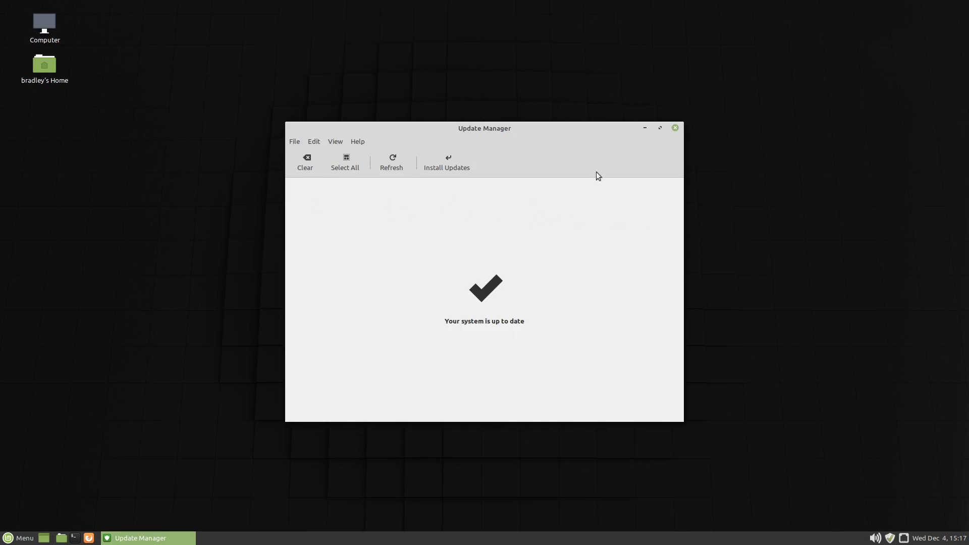
click(676, 128)
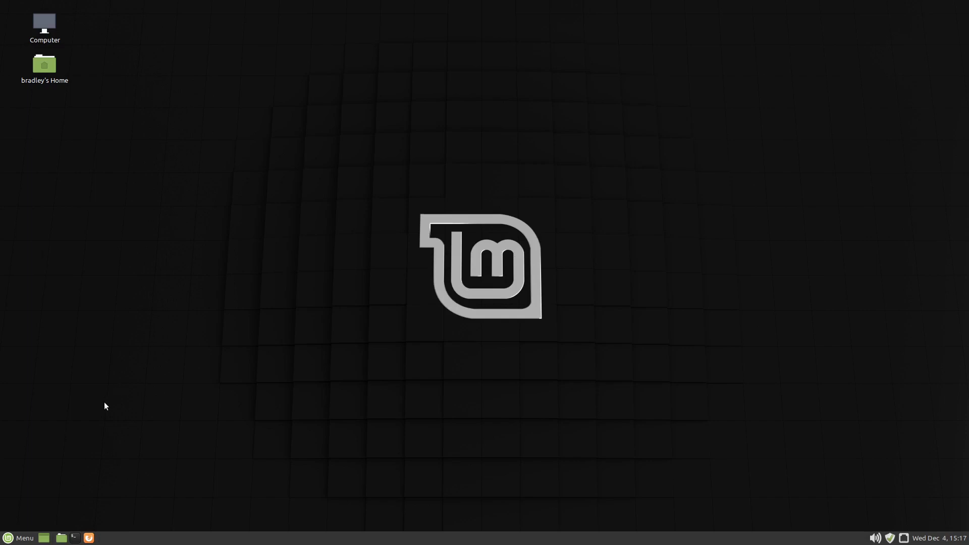
- Launch Celluloid from the menu, then search the menu for 'sys'
click(7, 542)
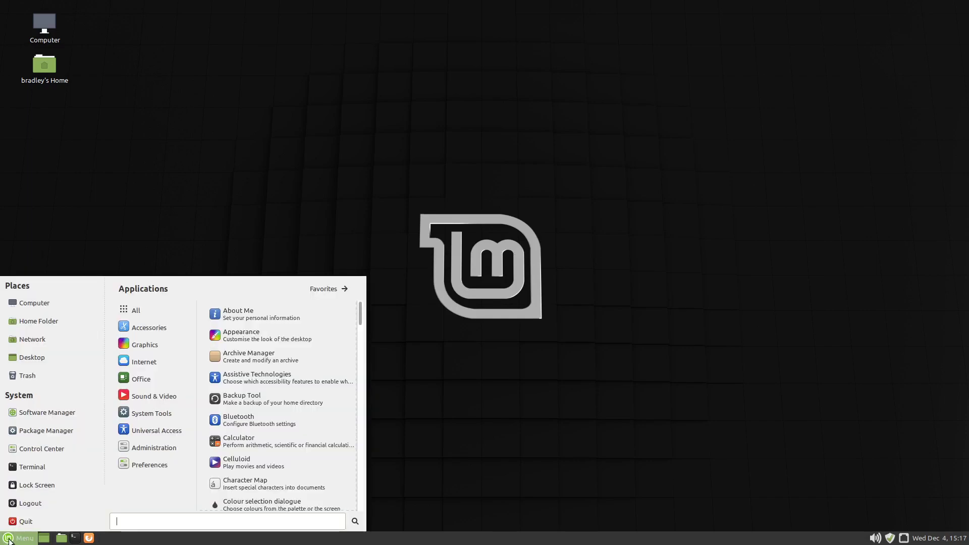
click(267, 459)
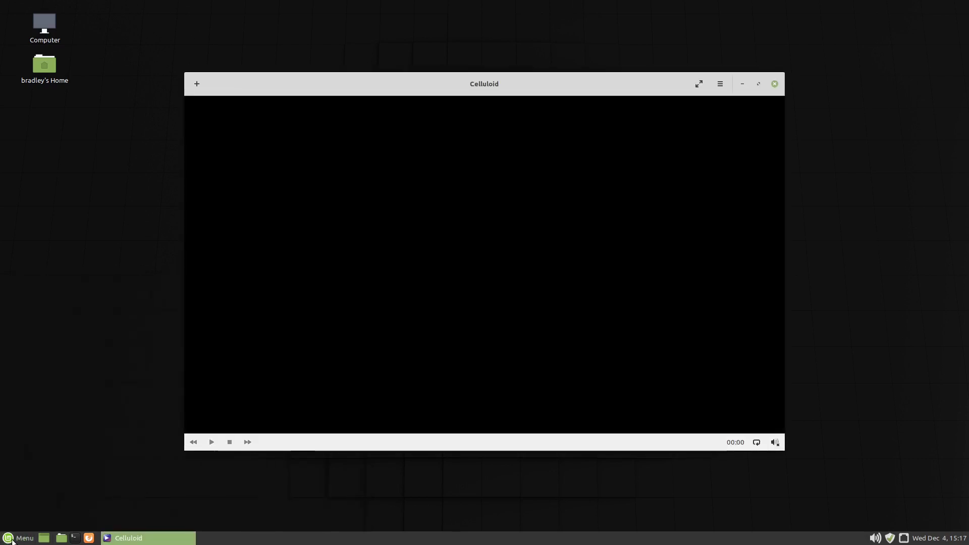
click(10, 540)
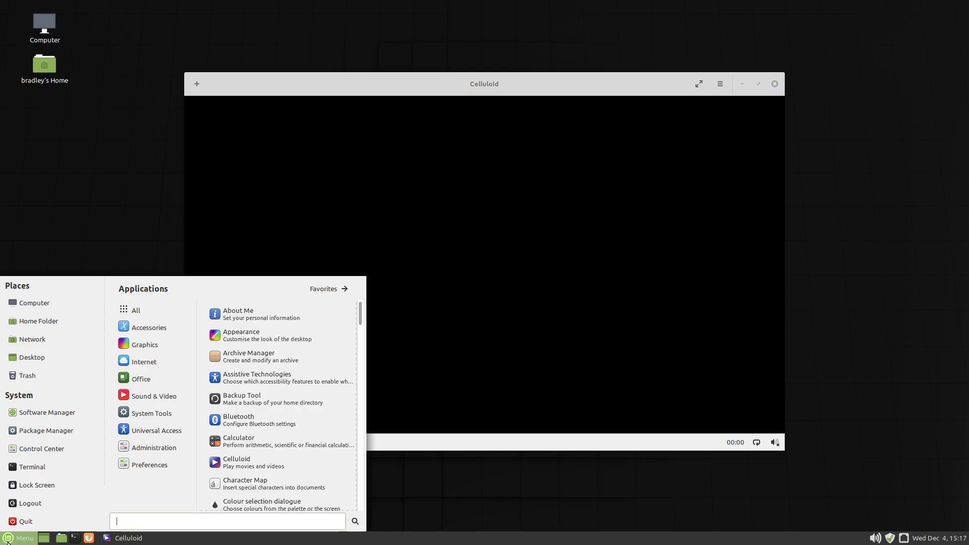
text(gn)
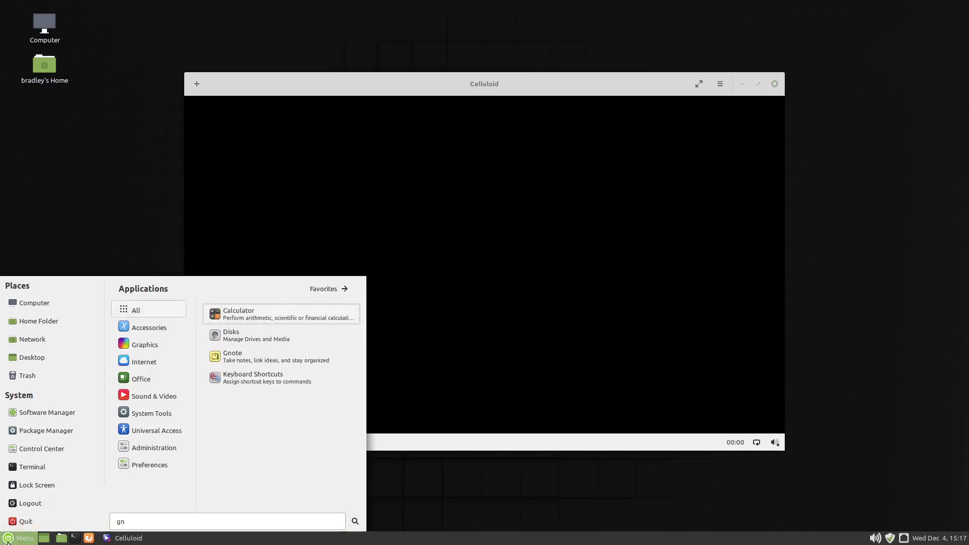
text(ot)
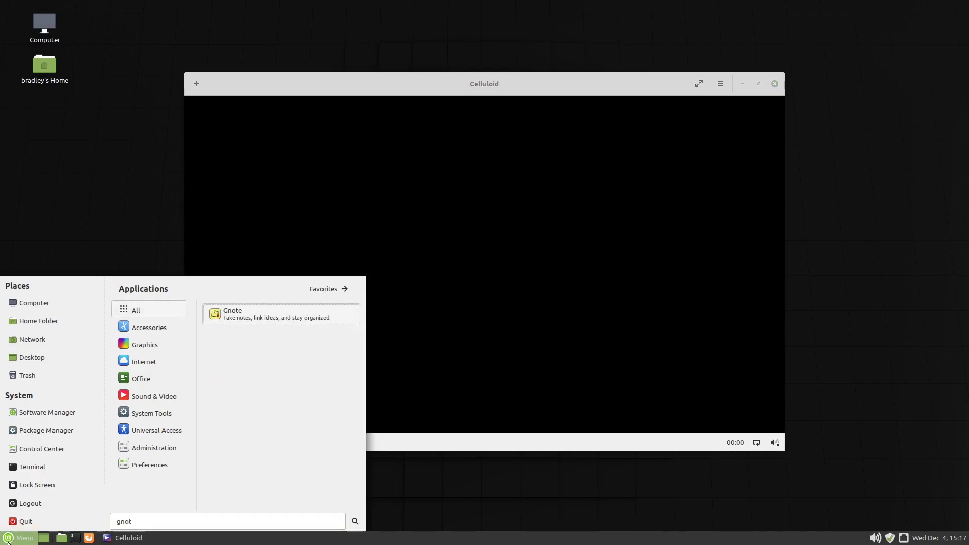
key(BackSpace)
key(BackSpace)
key(BackSpace)
key(BackSpace)
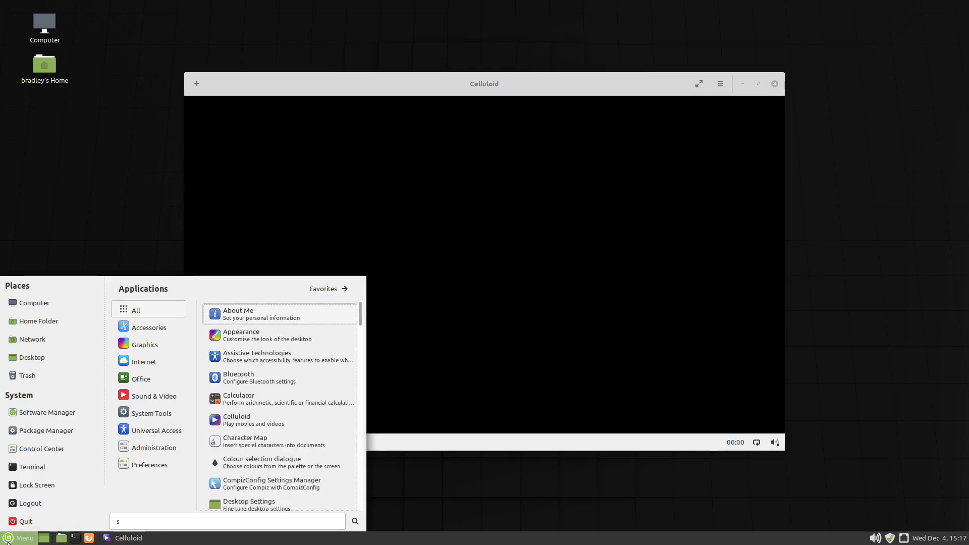
text(system)
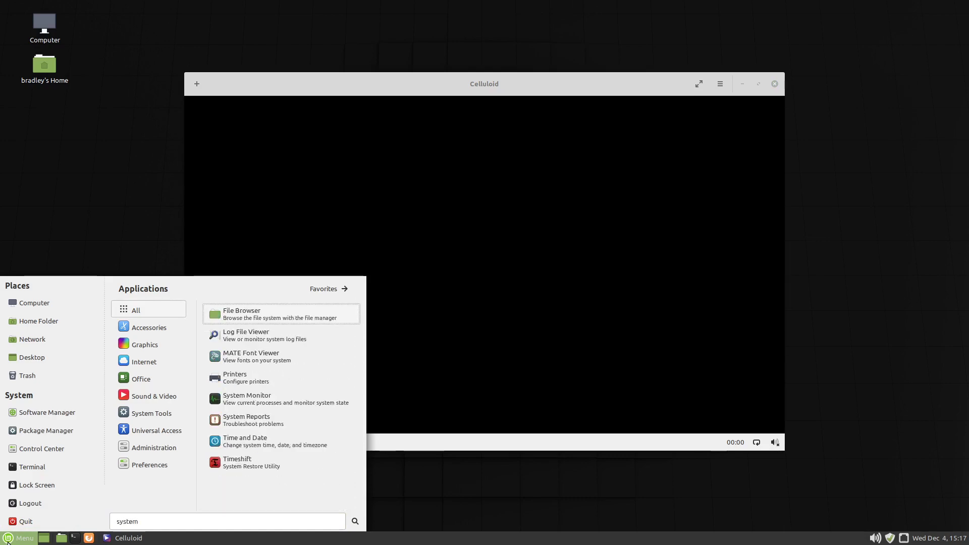
- Open System Reports, browse its system information and crash reports pages, then close it
click(286, 417)
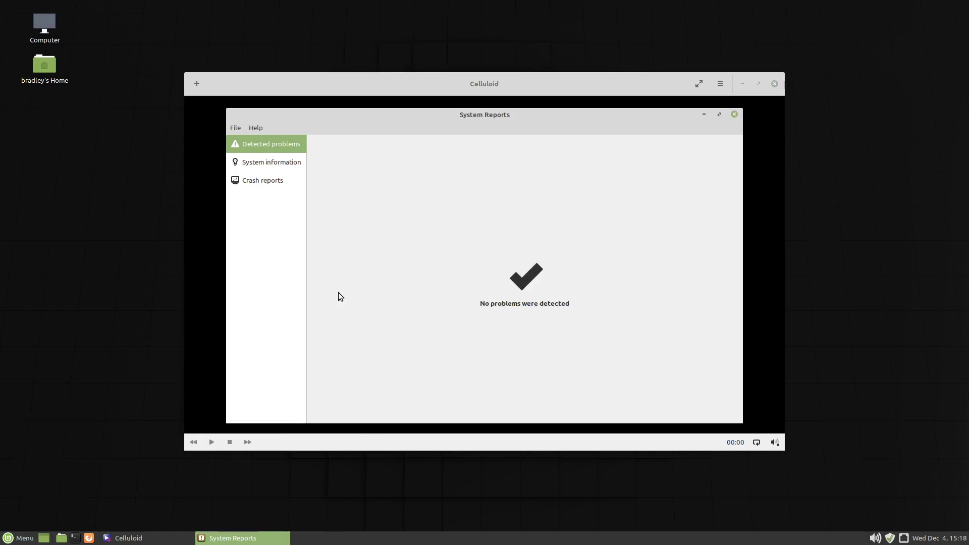
click(277, 162)
click(262, 180)
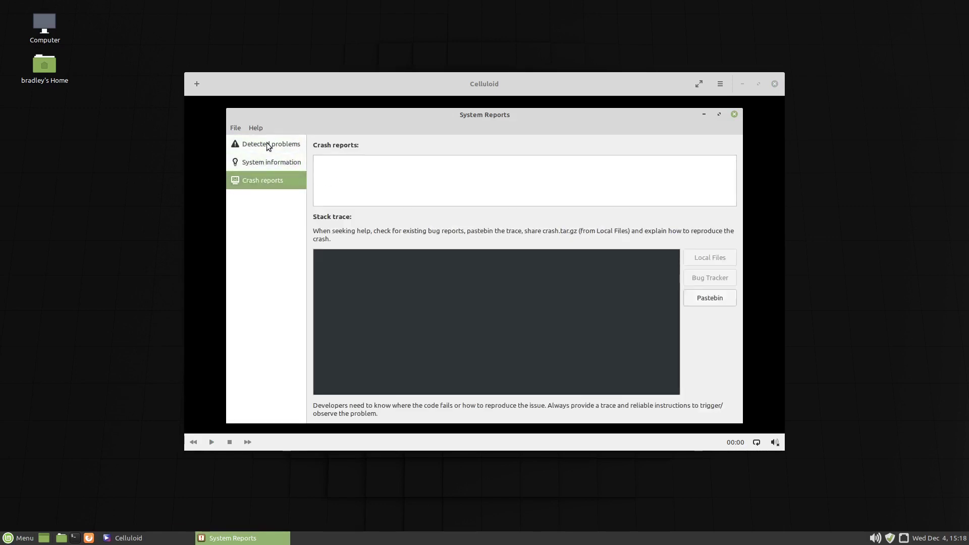
click(266, 145)
click(734, 115)
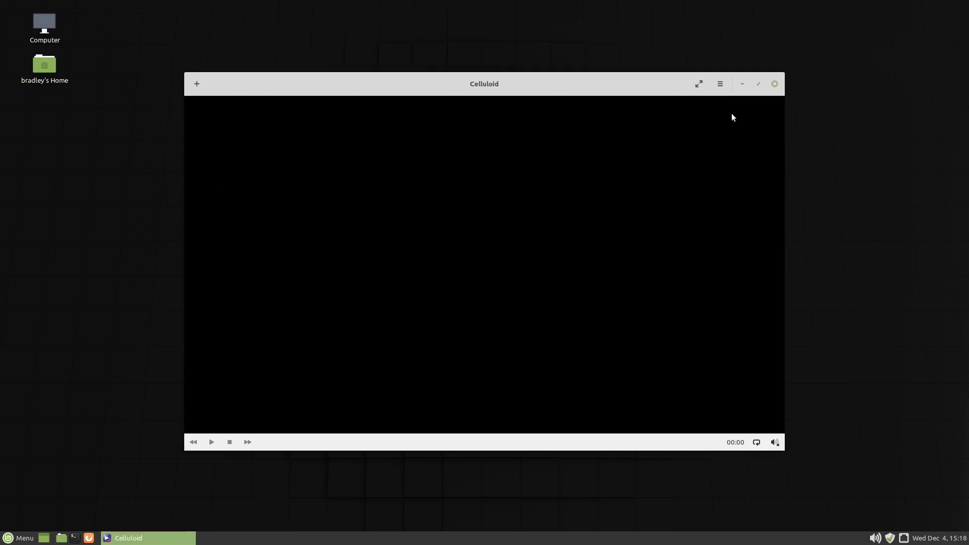
- Open and play A4DE_1.mp4 in Celluloid, moving the player window up and left
click(197, 83)
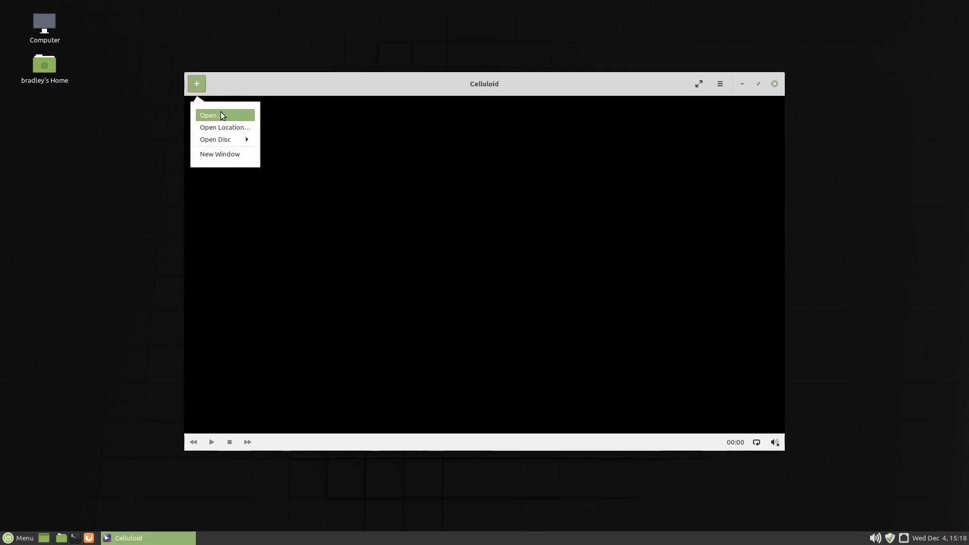
click(220, 112)
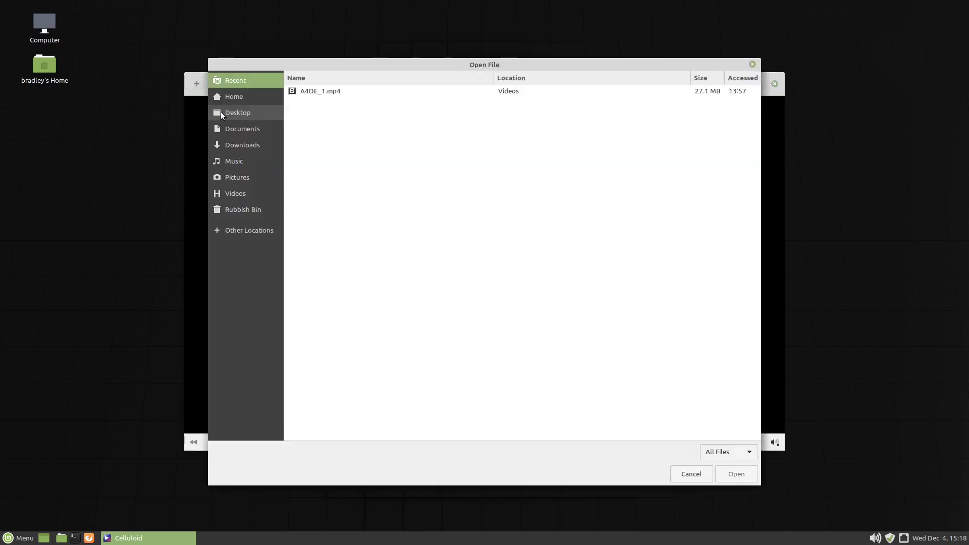
double_click(307, 90)
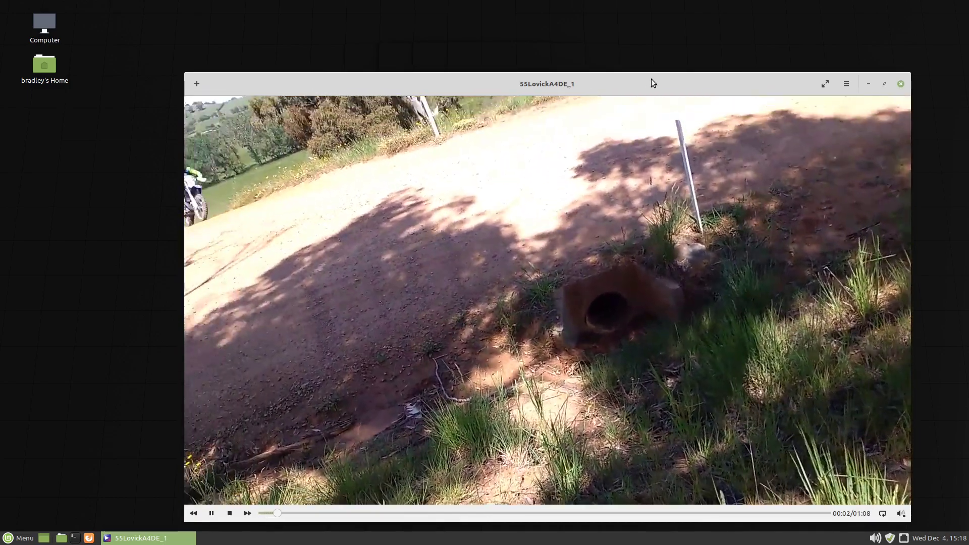
drag(638, 79, 559, 31)
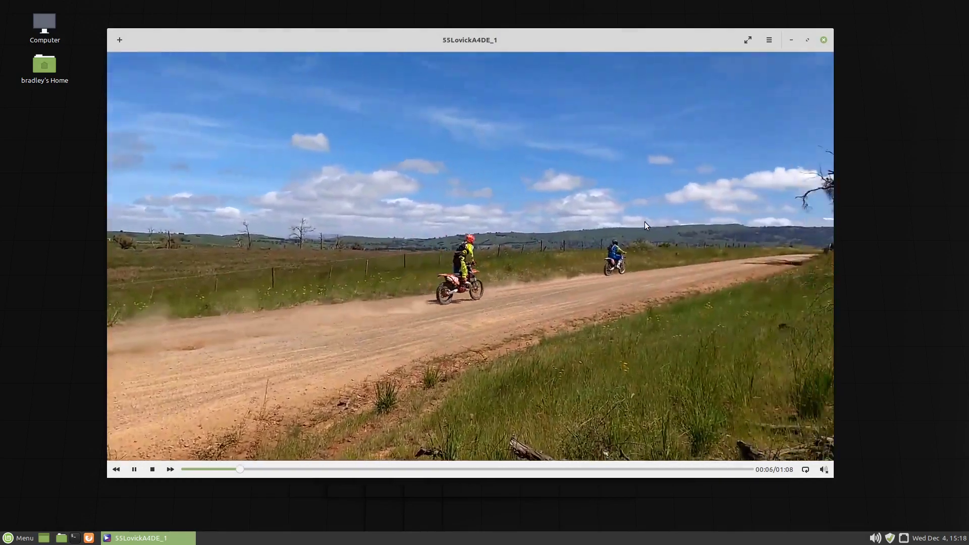
scroll(644, 222, up, 13)
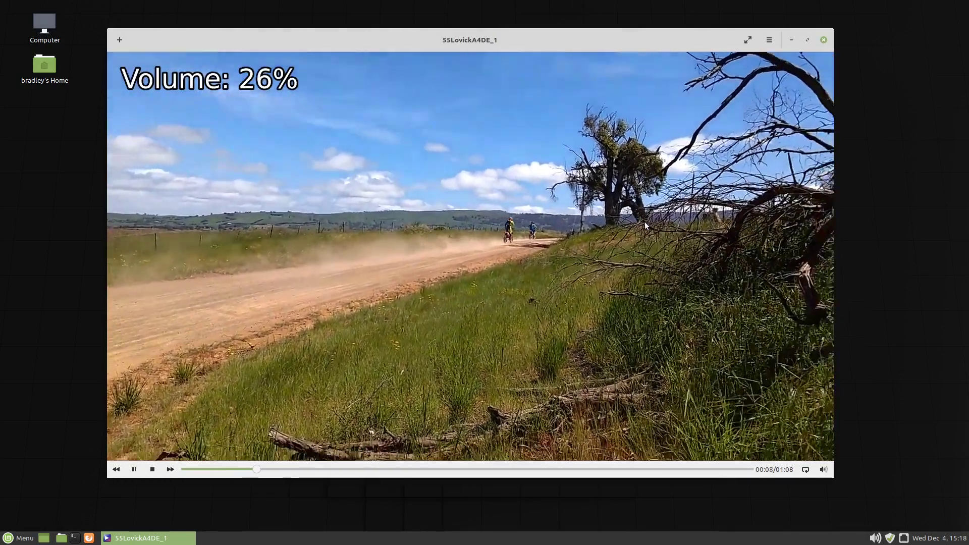
scroll(644, 222, up, 1)
scroll(644, 222, down, 8)
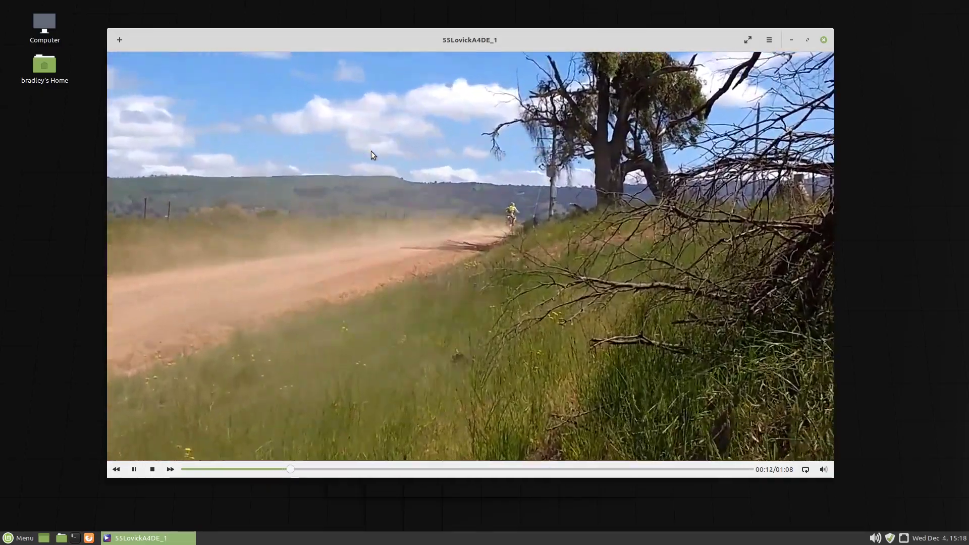
scroll(371, 151, down, 1)
scroll(371, 152, down, 1)
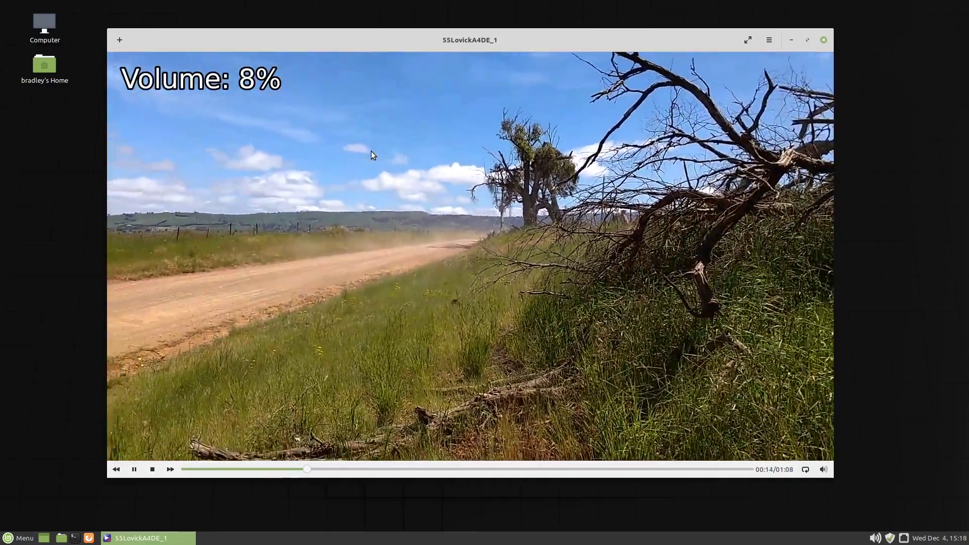
scroll(371, 152, up, 3)
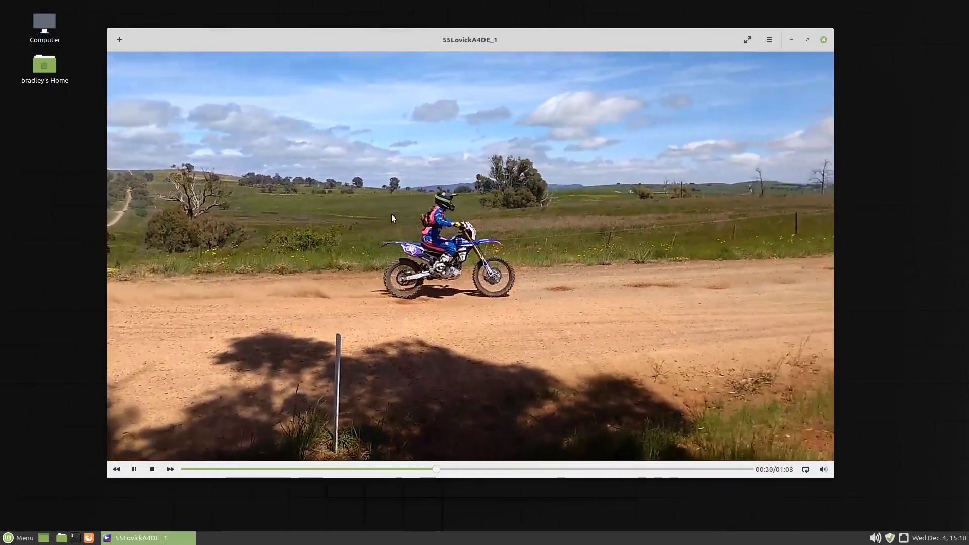
- Pause the video, resume it, and pause again at 00:33
click(389, 210)
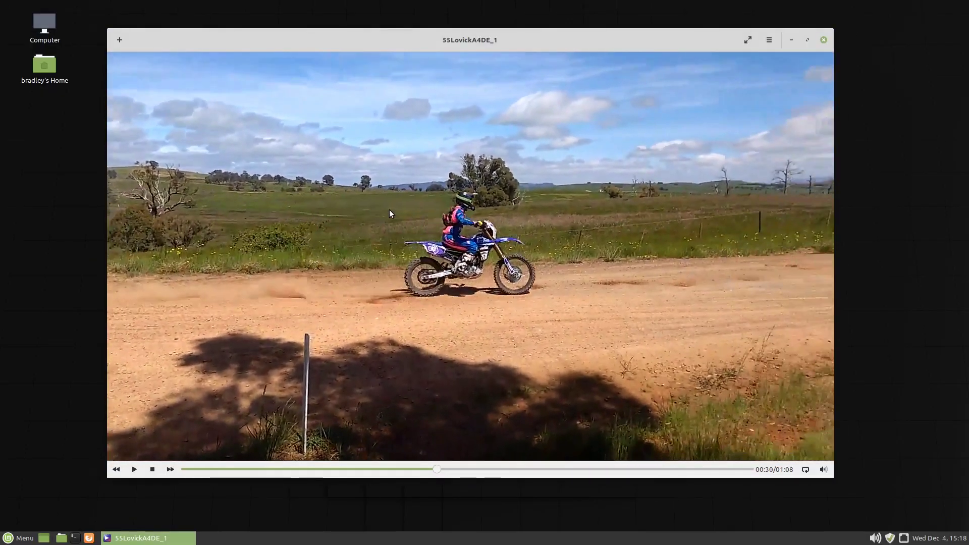
click(323, 205)
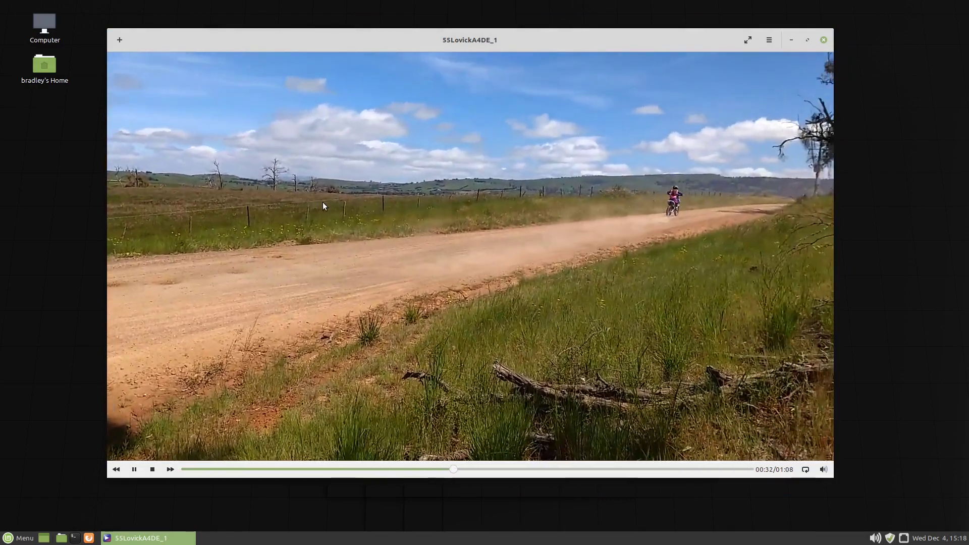
click(749, 147)
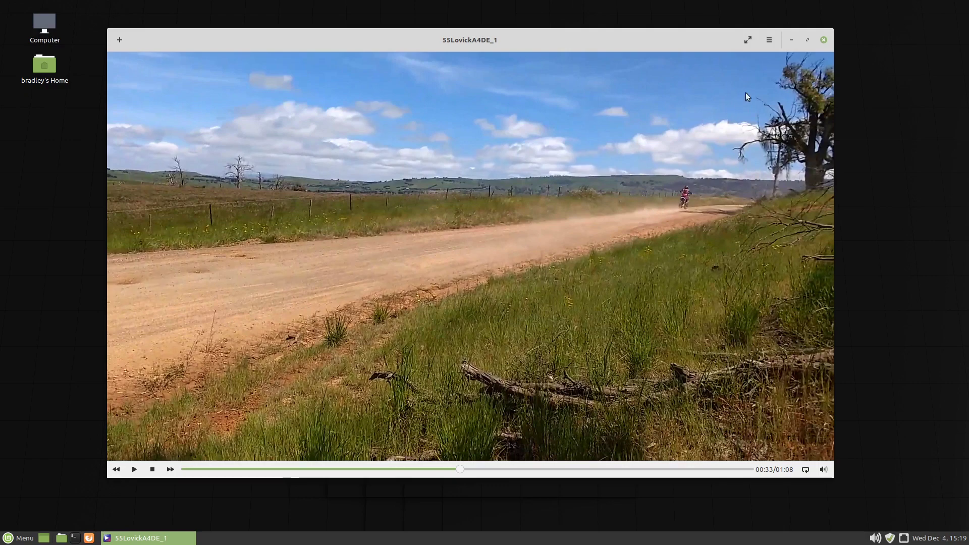
- Browse Celluloid's Preferences tabs (config file, miscellaneous, plugins) and cancel without changing anything
click(769, 41)
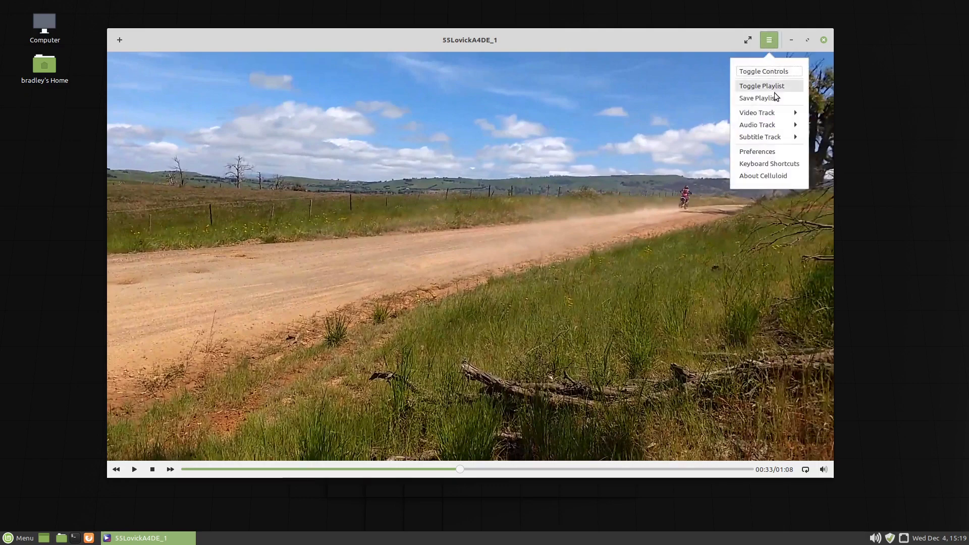
click(774, 156)
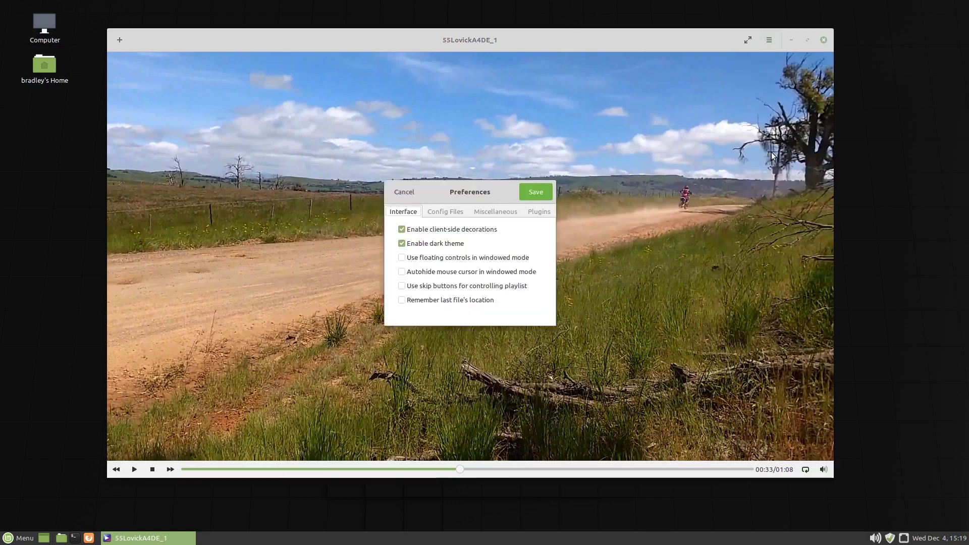
click(448, 212)
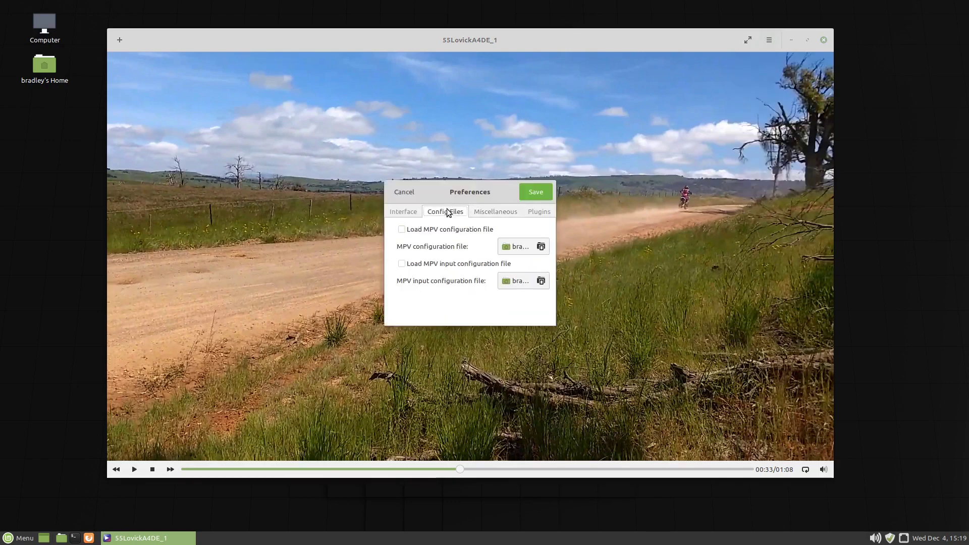
click(488, 212)
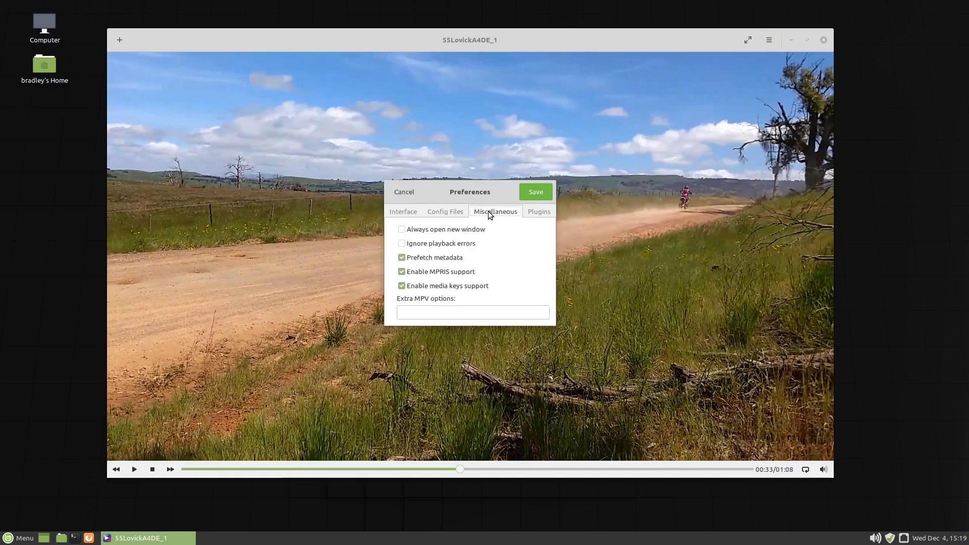
click(538, 214)
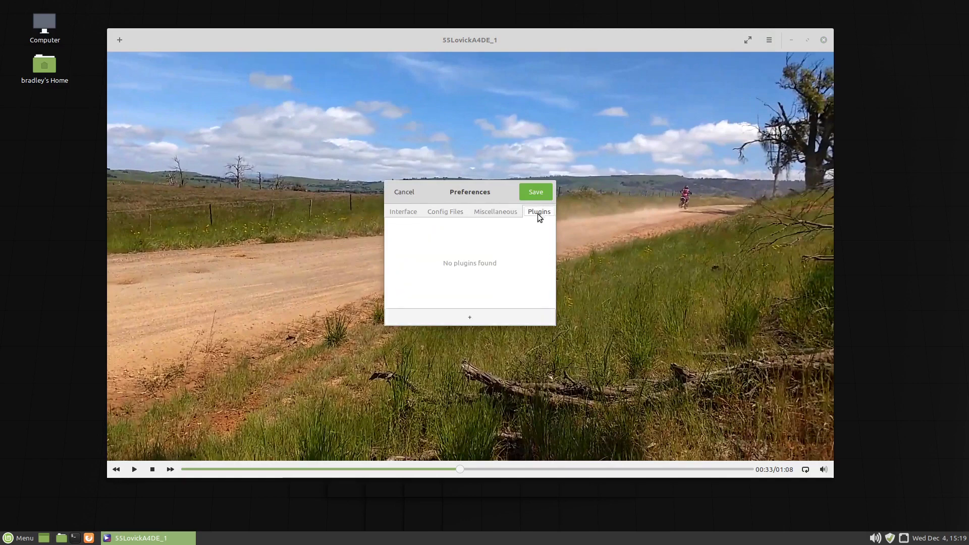
click(405, 191)
- Show Celluloid's Keyboard Shortcuts window, toggle its search field, and page through to the Seeking shortcuts
click(769, 41)
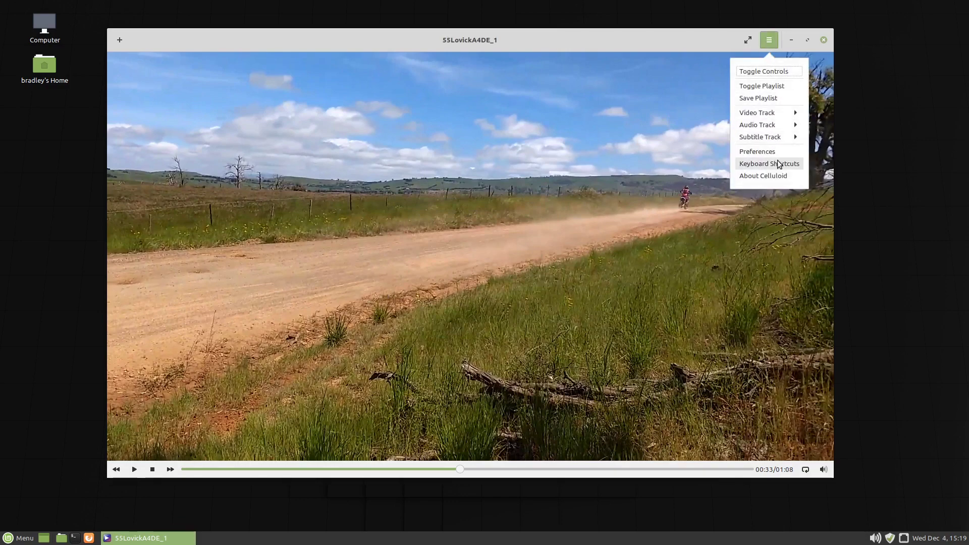
click(752, 164)
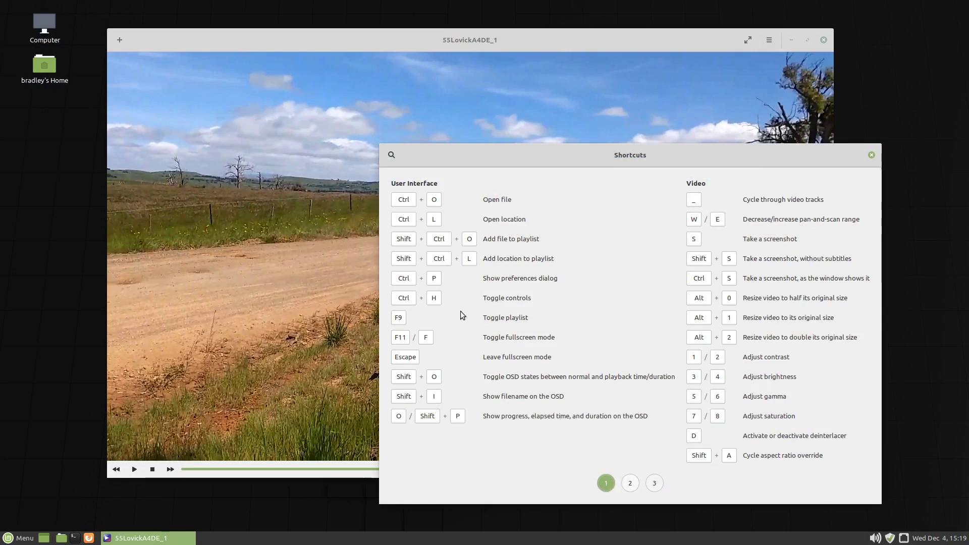
click(392, 156)
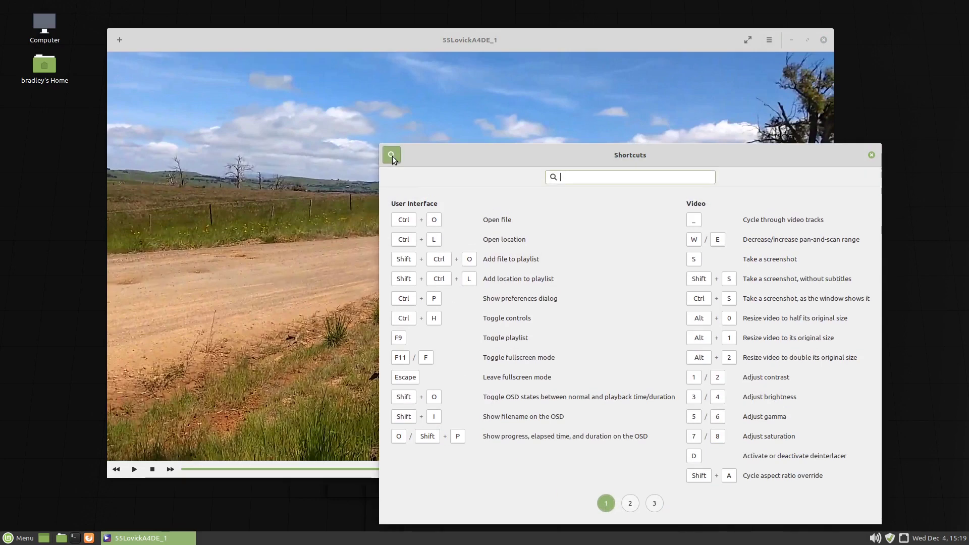
click(393, 156)
click(392, 156)
click(392, 156)
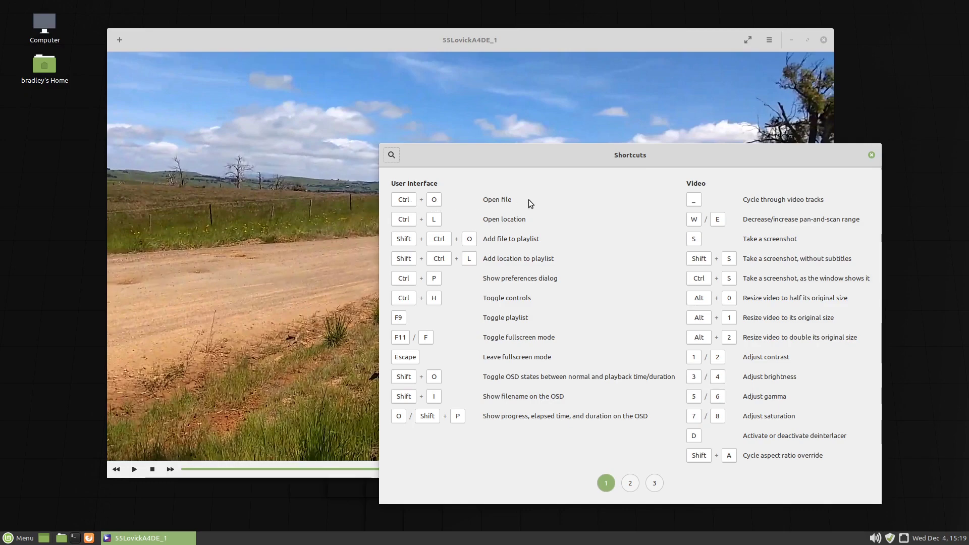
click(630, 484)
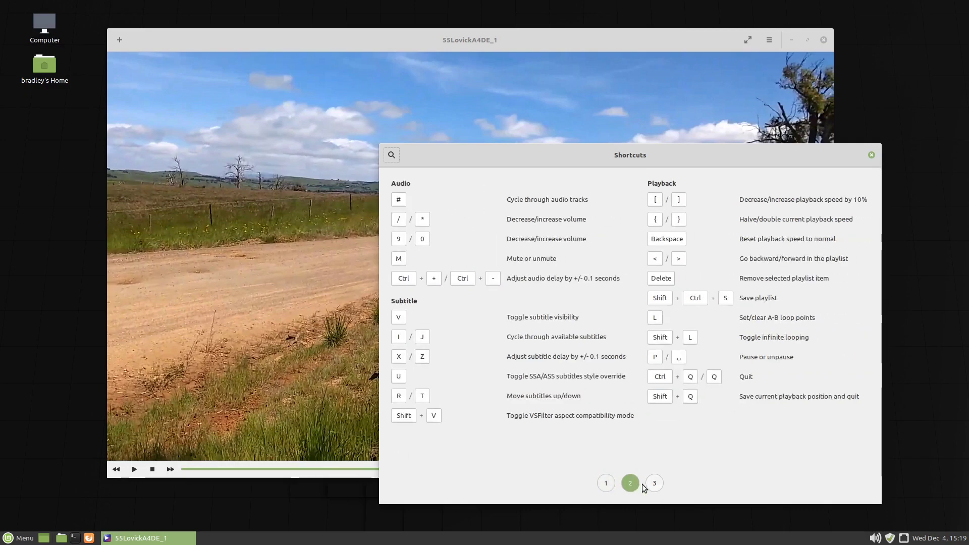
click(655, 483)
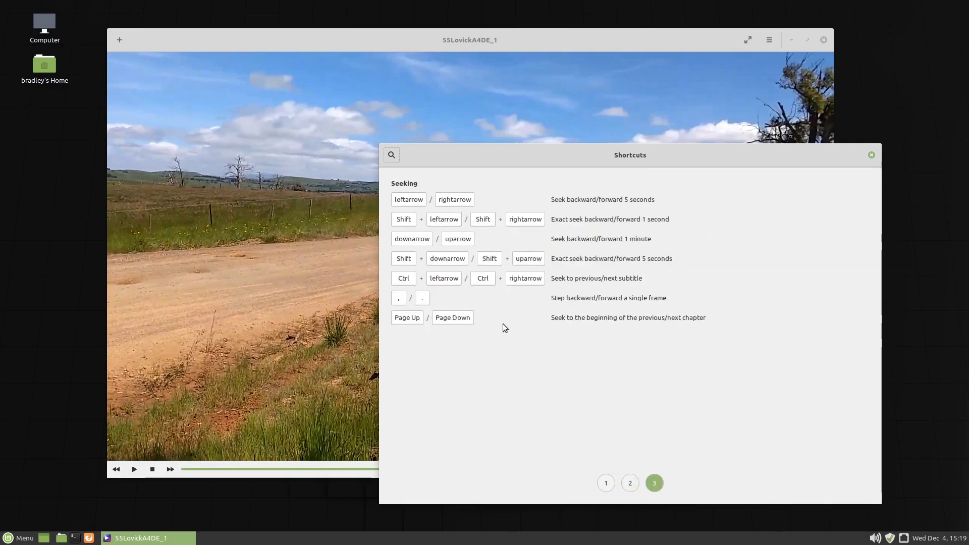
- Close the shortcuts window and adjust the volume by scrolling up and down over the video
click(872, 155)
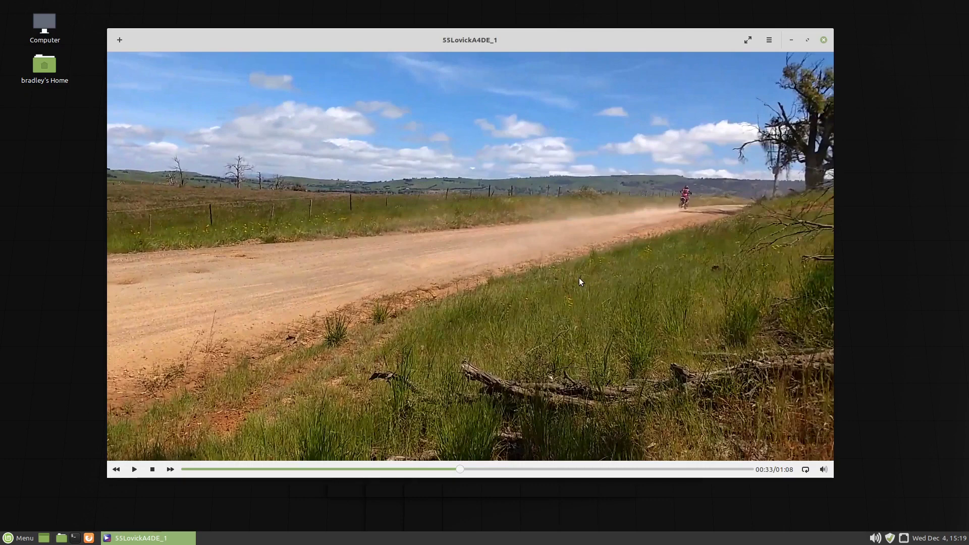
scroll(580, 277, up, 15)
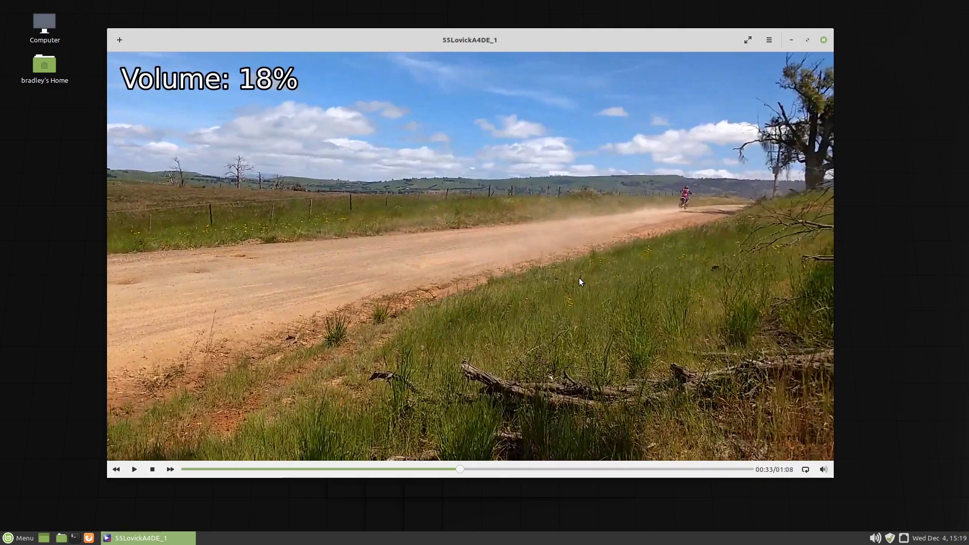
scroll(579, 281, up, 9)
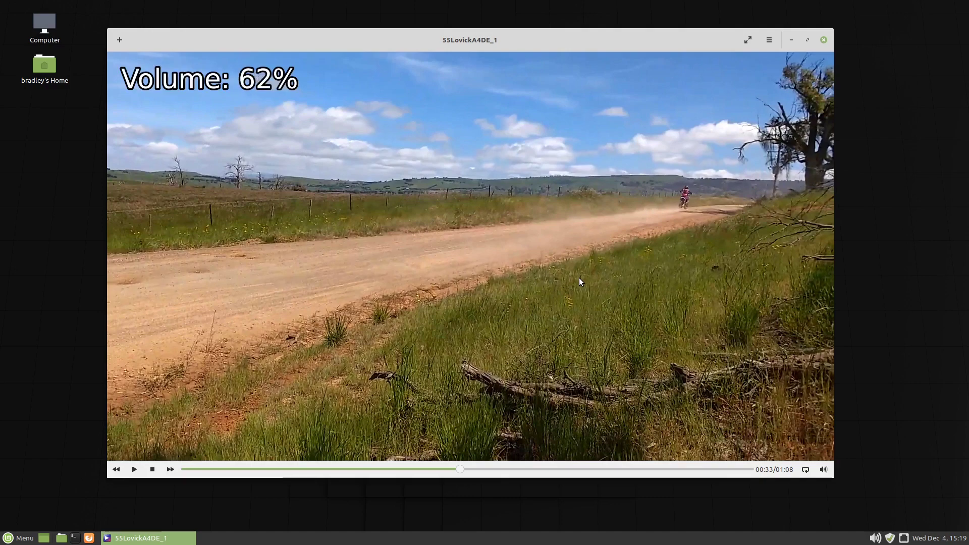
scroll(579, 281, down, 20)
scroll(579, 281, up, 1)
scroll(580, 281, up, 12)
scroll(579, 281, down, 9)
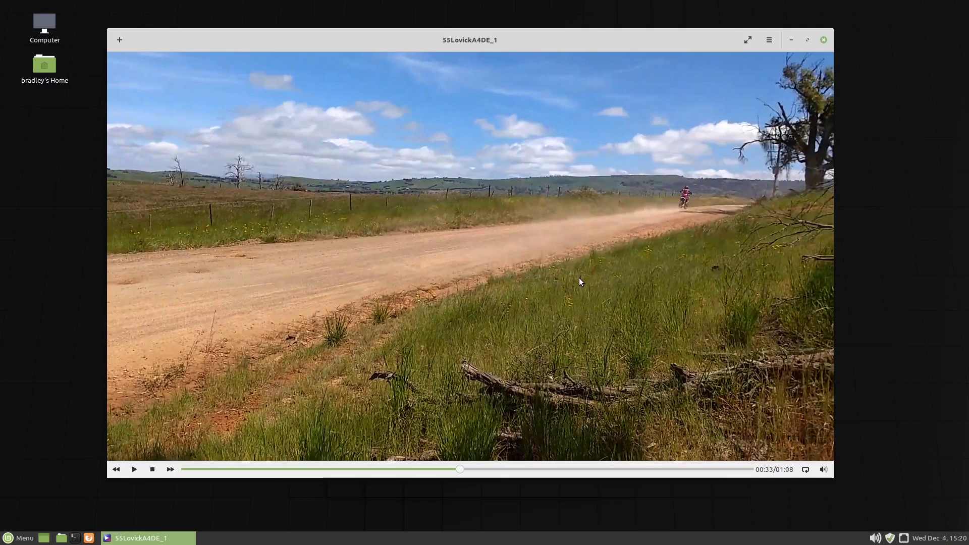
- Adjust contrast with keys 1/2 and brightness with 3/4, restore both to 0, then move the player window
key(1)
key(1)
key(1)
key(1)
key(1)
key(1)
key(1)
key(1)
key(1)
key(1)
key(1)
key(1)
key(1)
key(1)
key(1)
key(1)
key(1)
key(1)
key(1)
key(1)
key(2)
key(2)
key(2)
key(2)
key(2)
key(2)
key(2)
key(2)
key(2)
key(2)
key(2)
key(2)
key(2)
key(2)
key(2)
key(2)
key(2)
key(2)
key(2)
key(2)
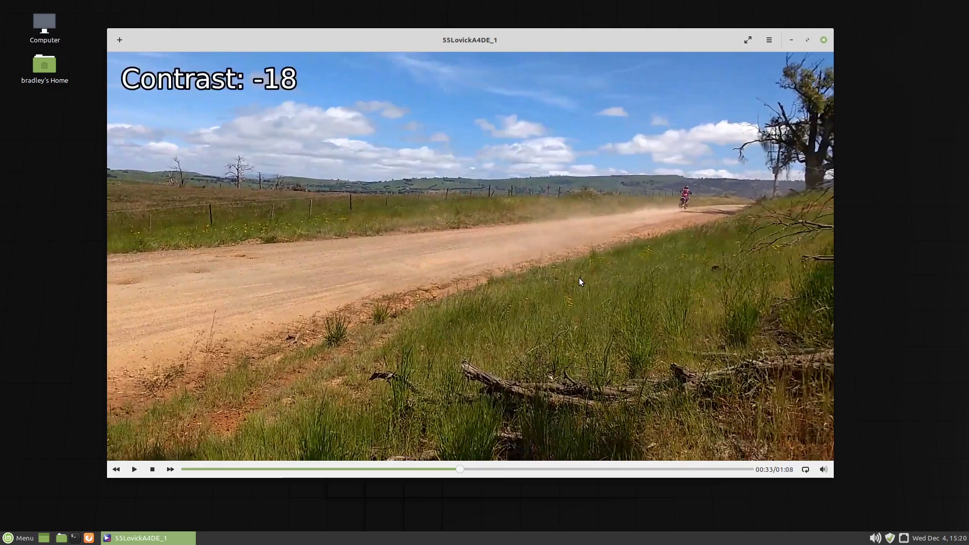
key(1)
key(1)
key(1)
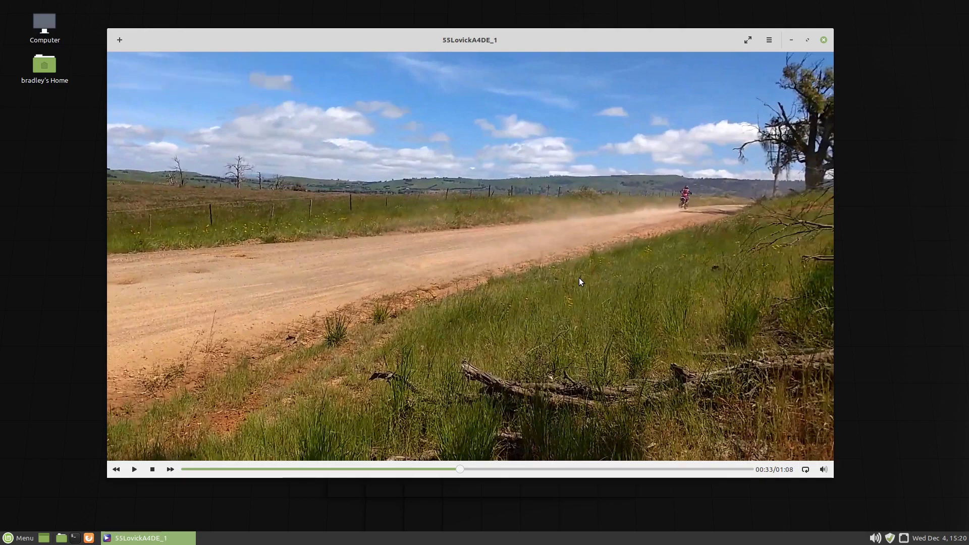
key(1)
key(1)
key(1)
key(1)
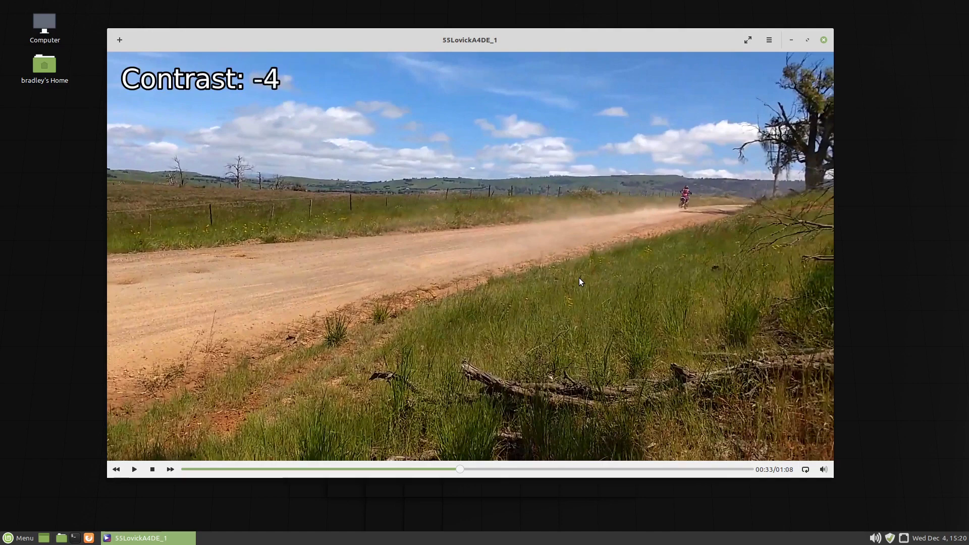
key(2)
key(2)
key(2)
key(2)
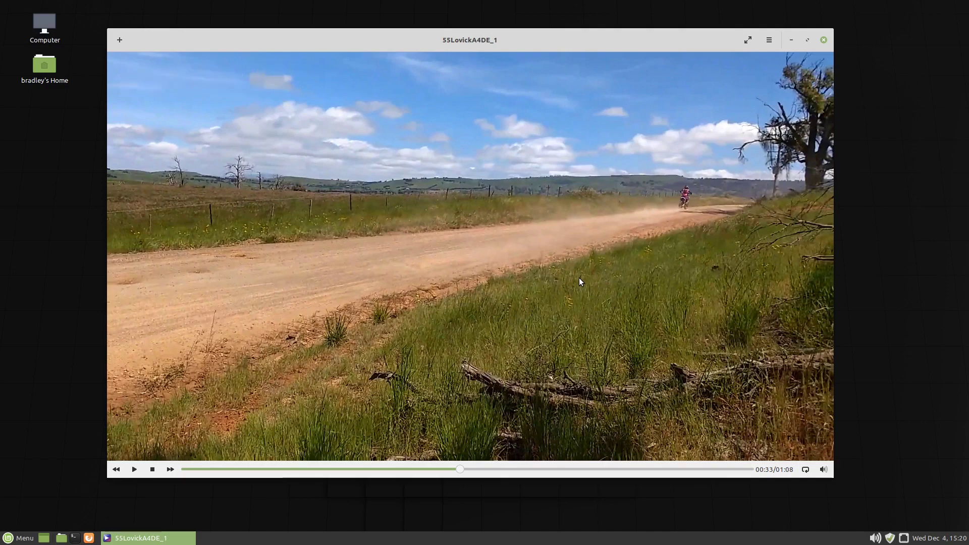
key(3)
key(3)
key(3)
key(3)
key(3)
key(3)
key(3)
key(3)
key(3)
key(3)
key(3)
key(3)
key(3)
key(3)
key(3)
key(3)
key(3)
key(3)
key(3)
key(3)
key(3)
key(3)
key(3)
key(3)
key(3)
key(3)
key(3)
key(3)
key(3)
key(3)
key(3)
key(3)
key(3)
key(3)
key(3)
key(3)
key(3)
key(3)
key(3)
key(3)
key(3)
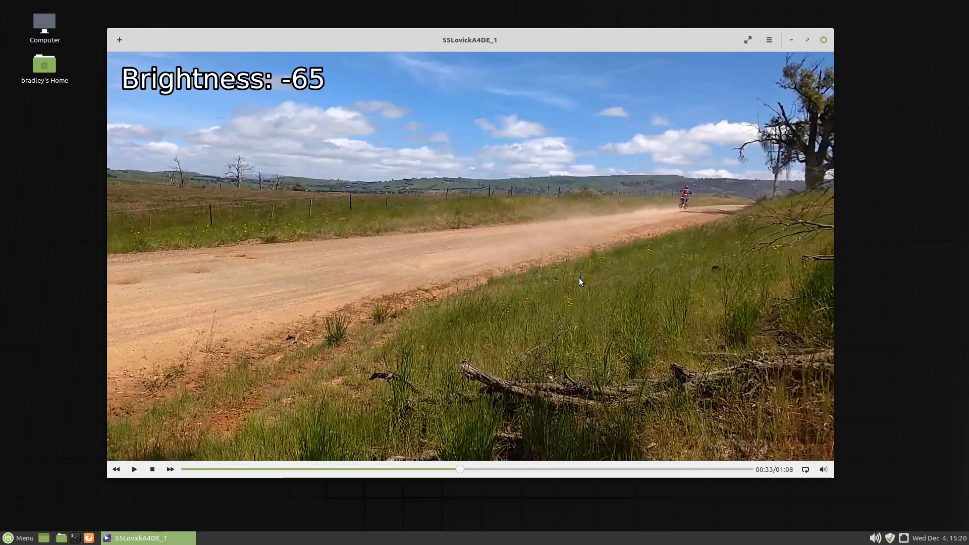
key(4)
key(4)
key(4)
key(4)
key(4)
key(4)
key(4)
key(4)
key(4)
key(4)
key(4)
key(4)
key(4)
key(4)
key(4)
key(4)
key(4)
key(4)
key(4)
key(4)
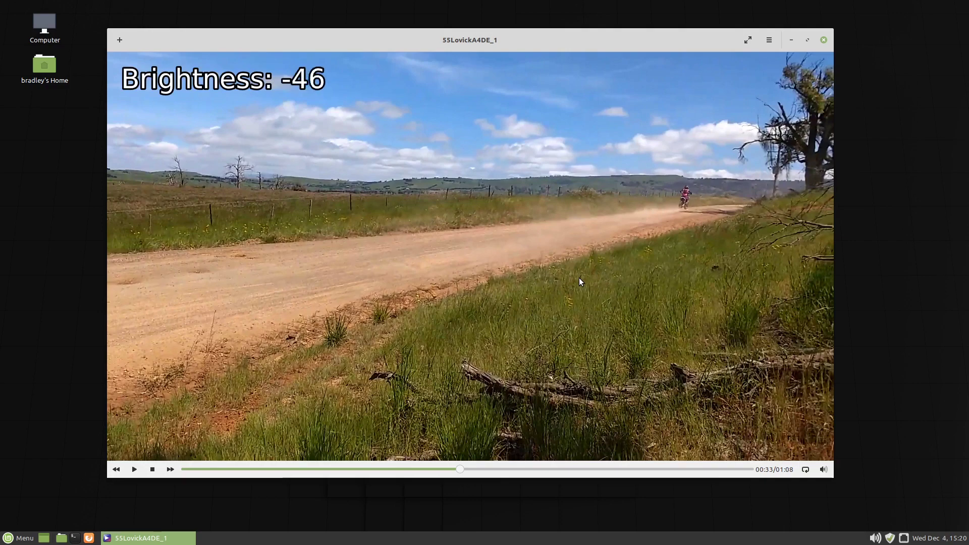
key(4)
key(4)
key(4)
key(4)
key(4)
key(4)
key(4)
key(4)
key(4)
key(4)
key(4)
key(4)
key(4)
key(4)
key(4)
key(4)
key(4)
key(4)
key(4)
key(4)
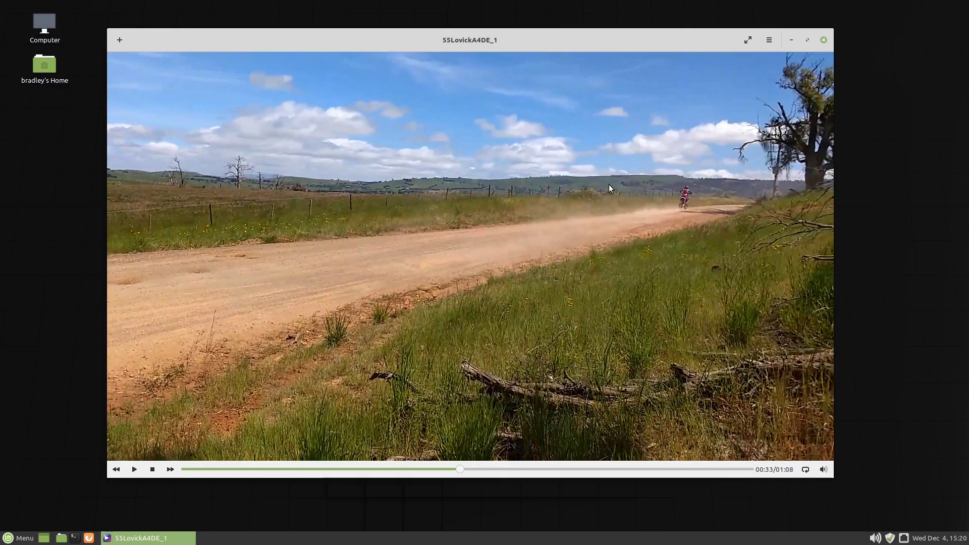
drag(513, 45, 507, 29)
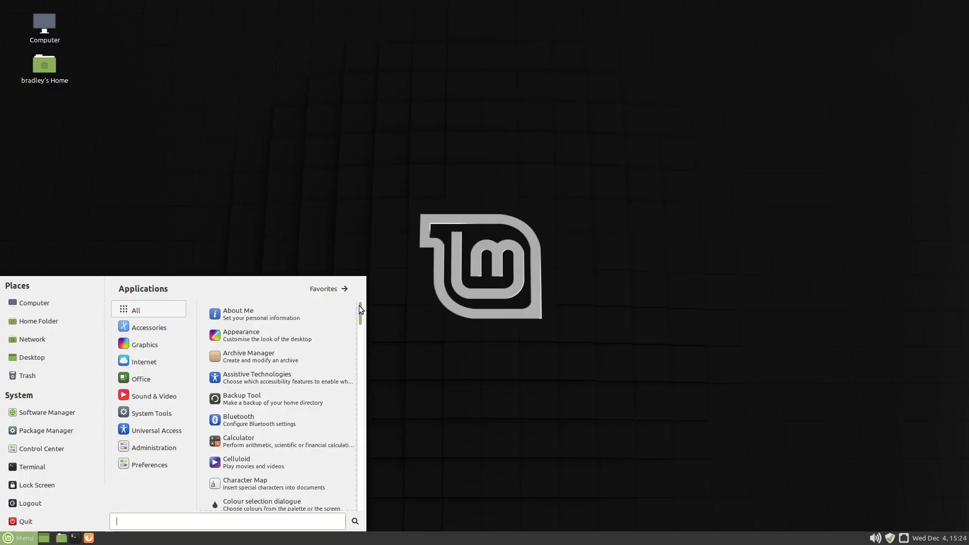
- Scroll through the full All applications list in the menu, then dismiss the menu by clicking the desktop
scroll(358, 316, down, 4)
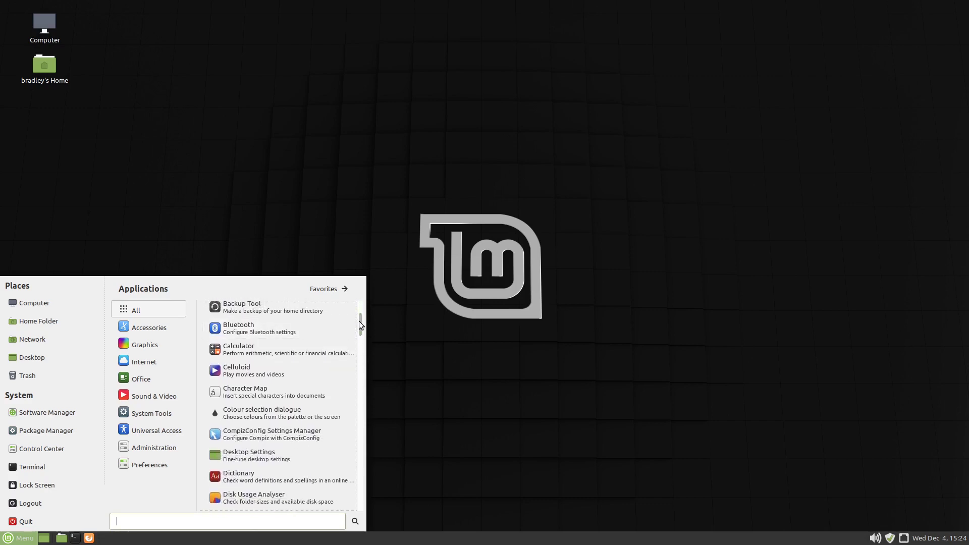
scroll(361, 326, down, 3)
scroll(361, 326, down, 7)
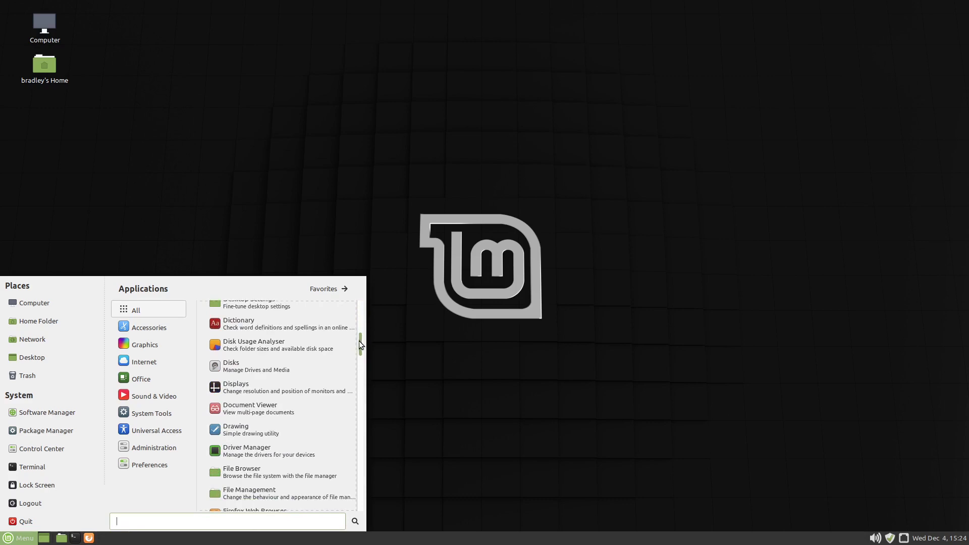
drag(358, 343, 356, 349)
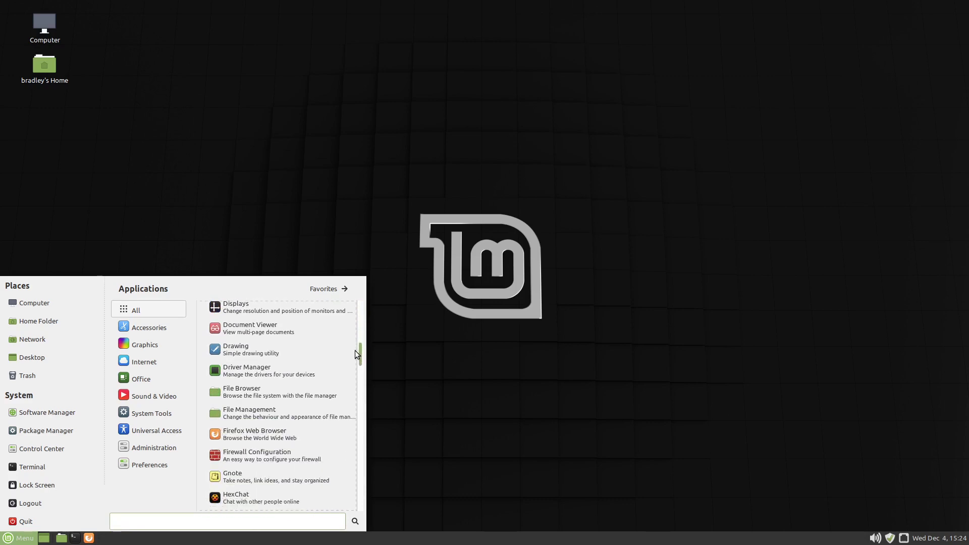
mouse_move(356, 350)
mouse_down()
mouse_move(358, 318)
mouse_move(363, 503)
mouse_up()
scroll(299, 365, down, 3)
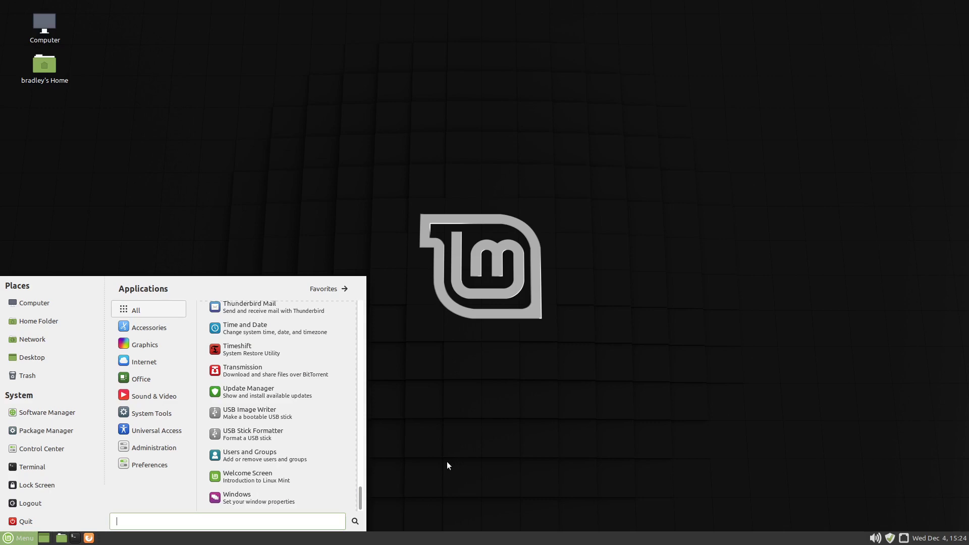
click(434, 465)
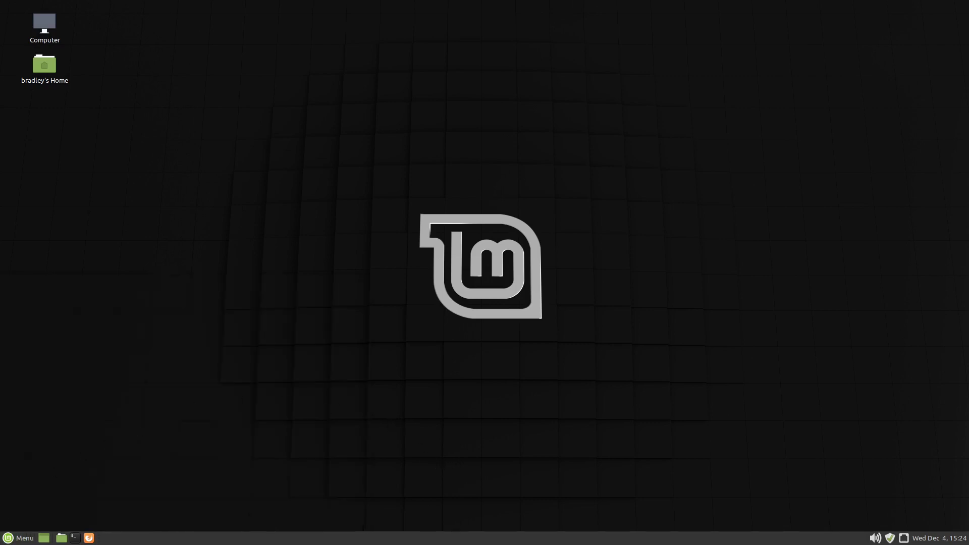
- Shut down the MATE session via Menu > Quit > Shut Down, then enter the user password to log into Xfce
click(12, 539)
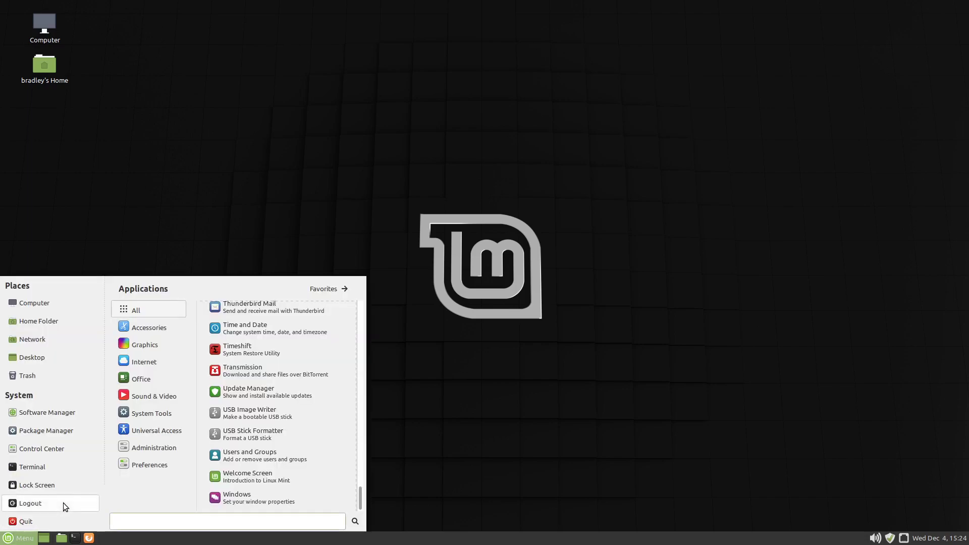
click(59, 521)
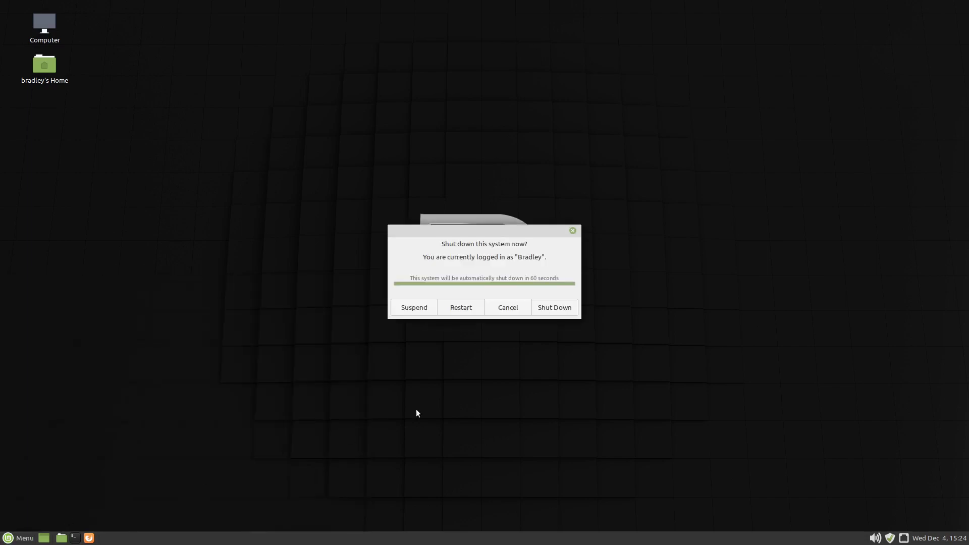
click(554, 307)
text(*****)
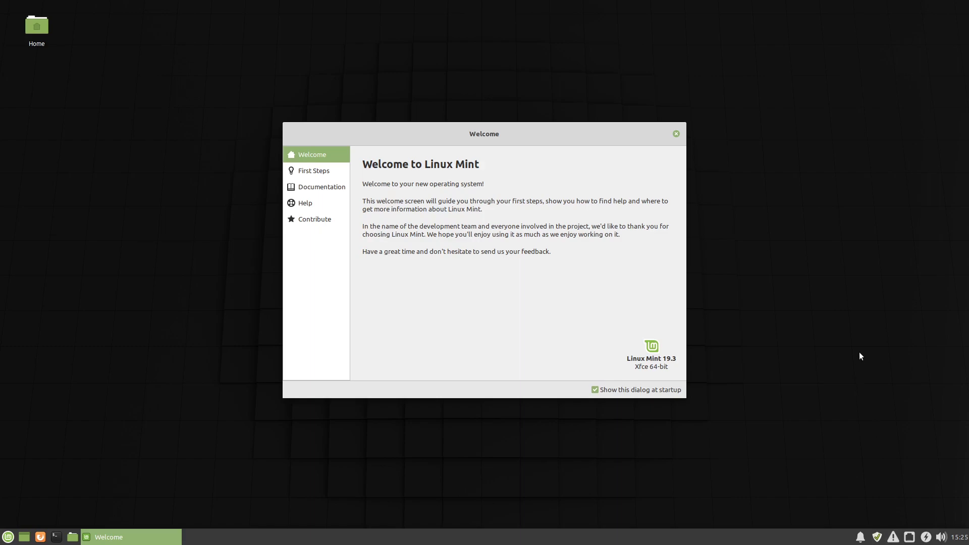
- Open System Reports from the tray warning, centre the window, and ignore the hardware drivers problem
click(893, 538)
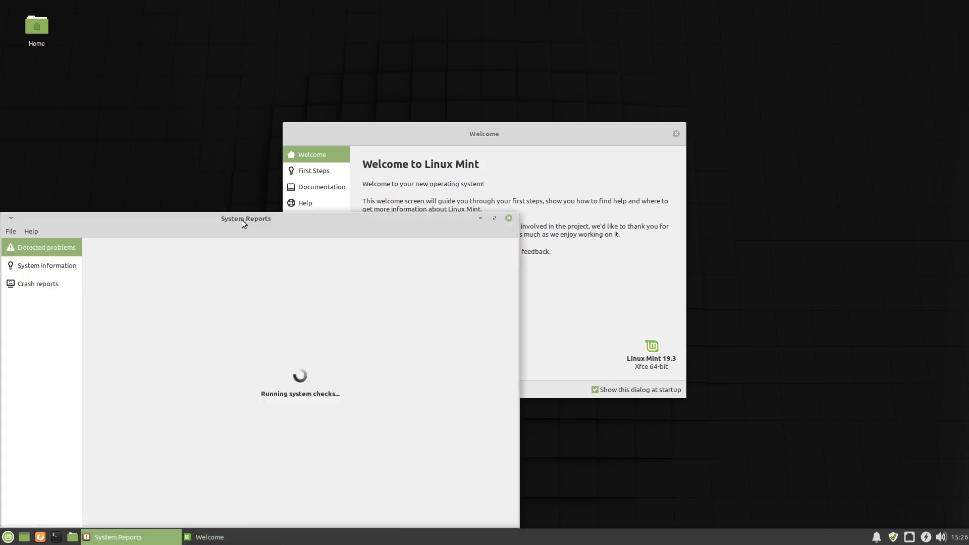
drag(244, 223, 489, 103)
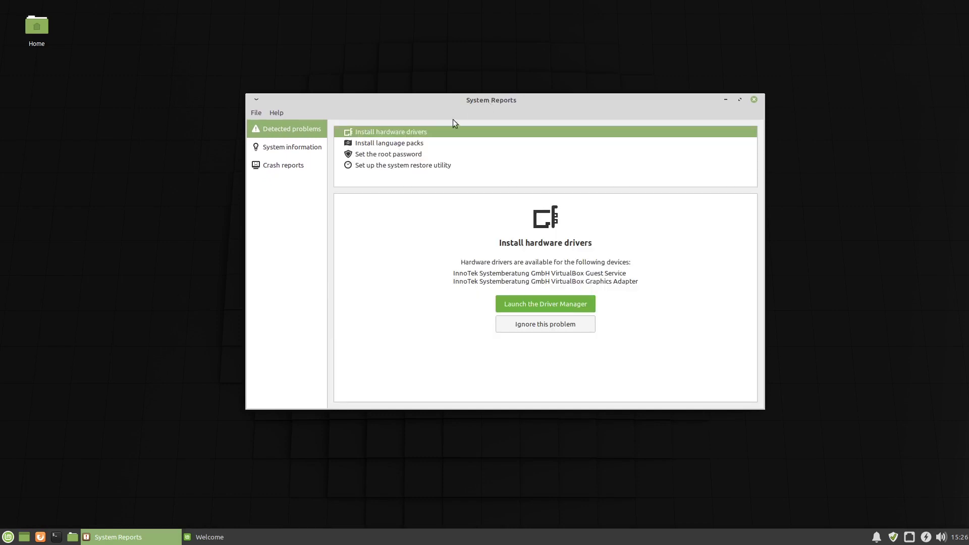
click(555, 326)
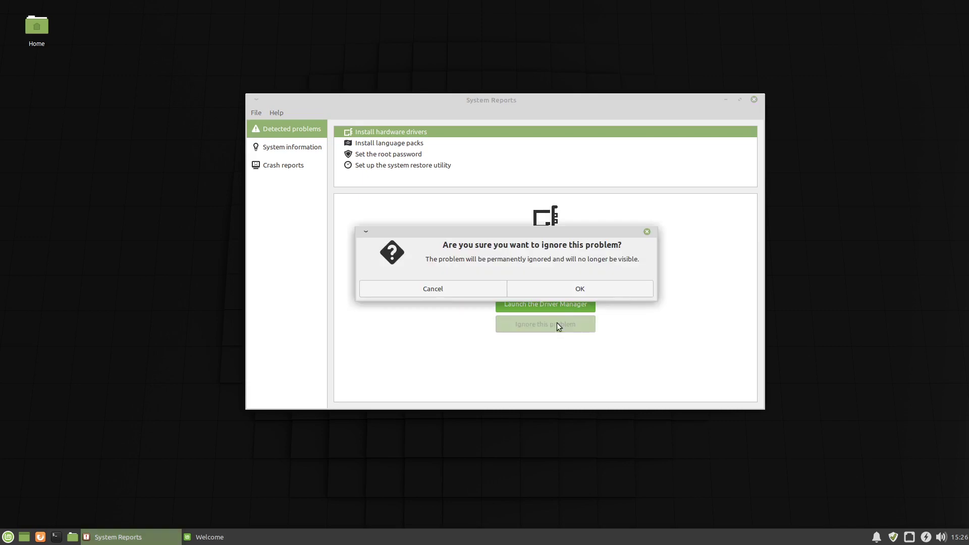
click(618, 281)
- Ignore the language packs, root password and system restore problems, then close System Reports
click(379, 134)
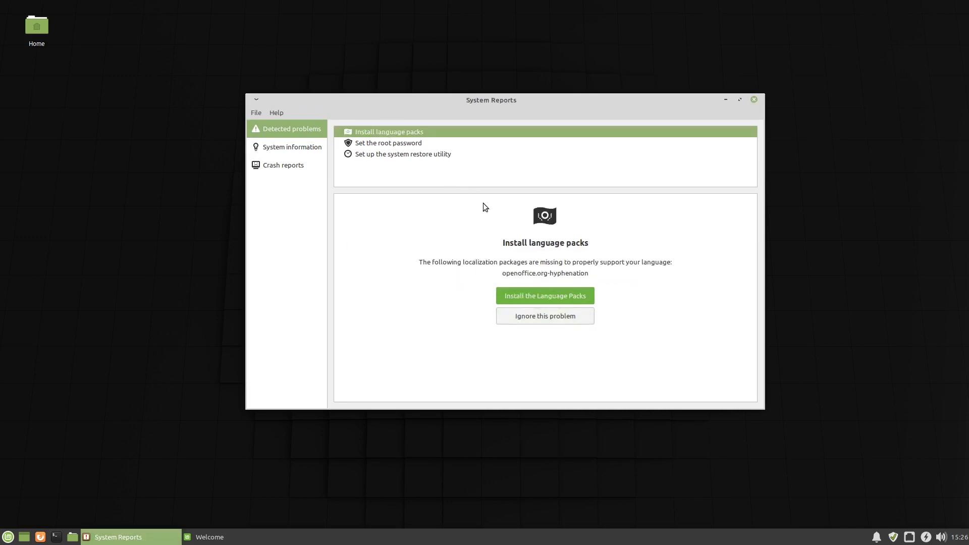
click(571, 317)
click(604, 291)
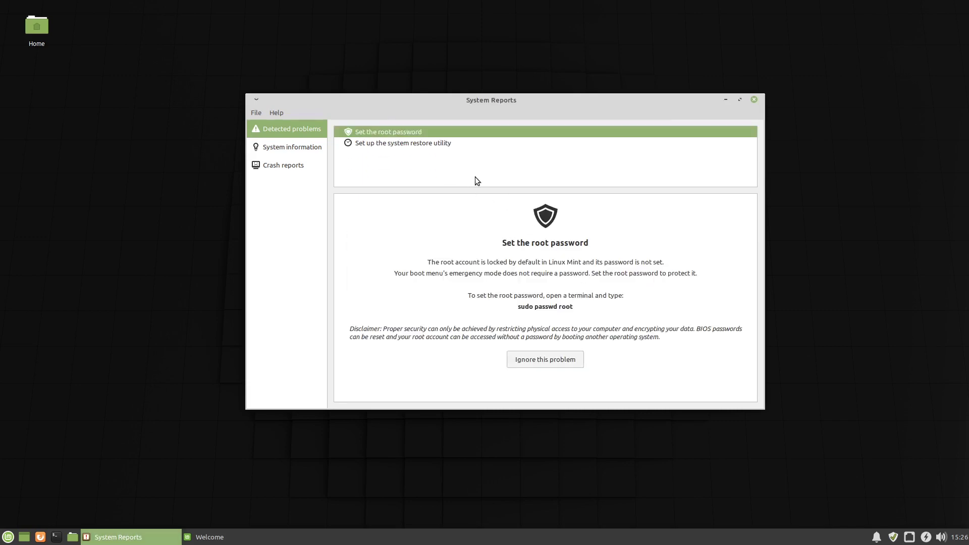
click(553, 356)
click(599, 291)
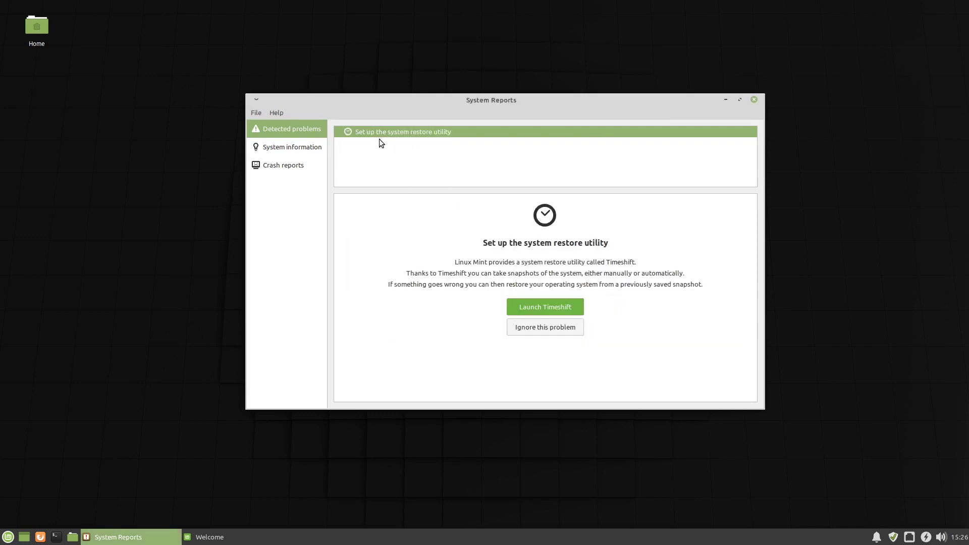
click(574, 325)
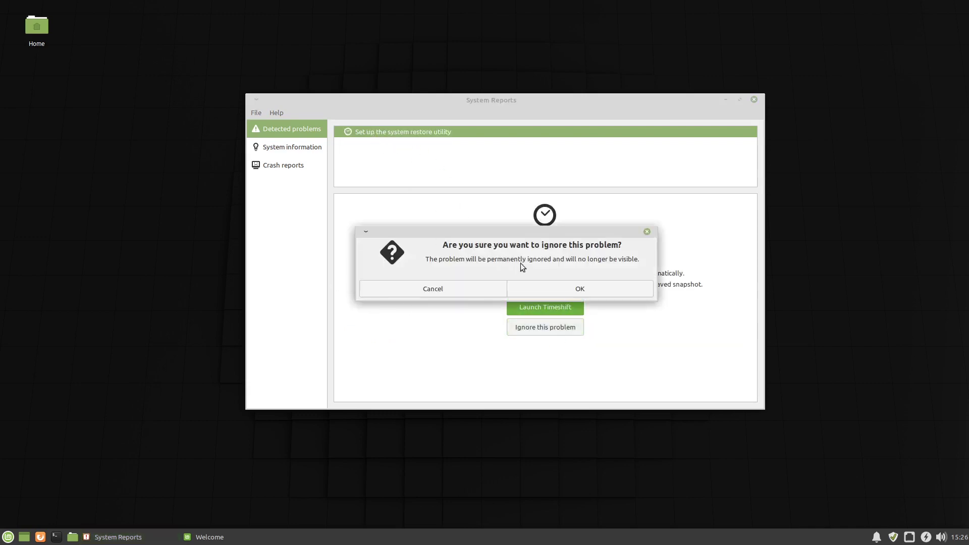
click(599, 288)
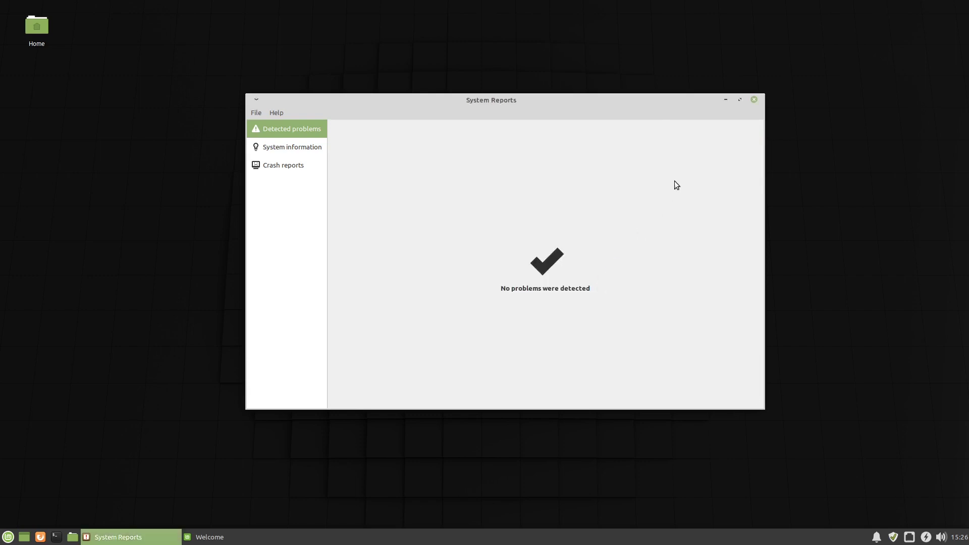
click(754, 101)
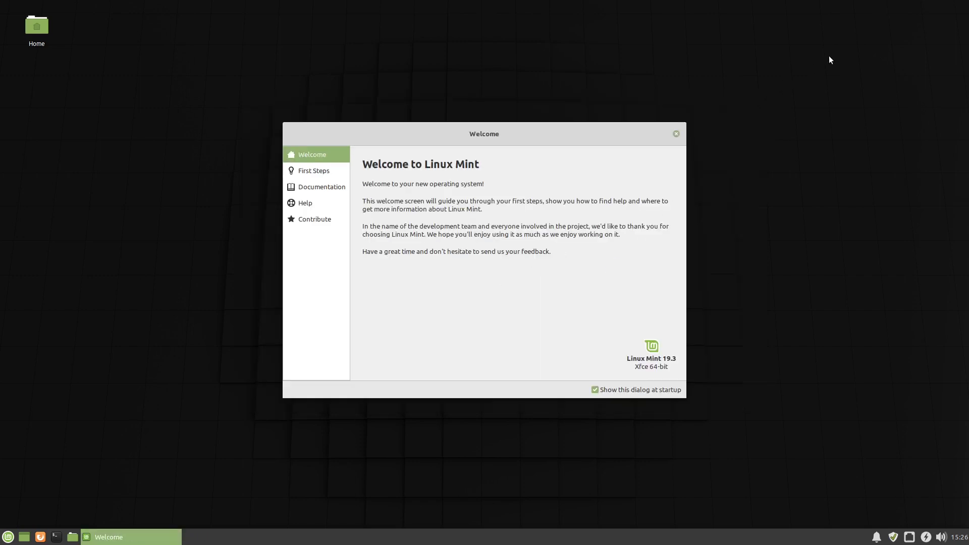
click(676, 135)
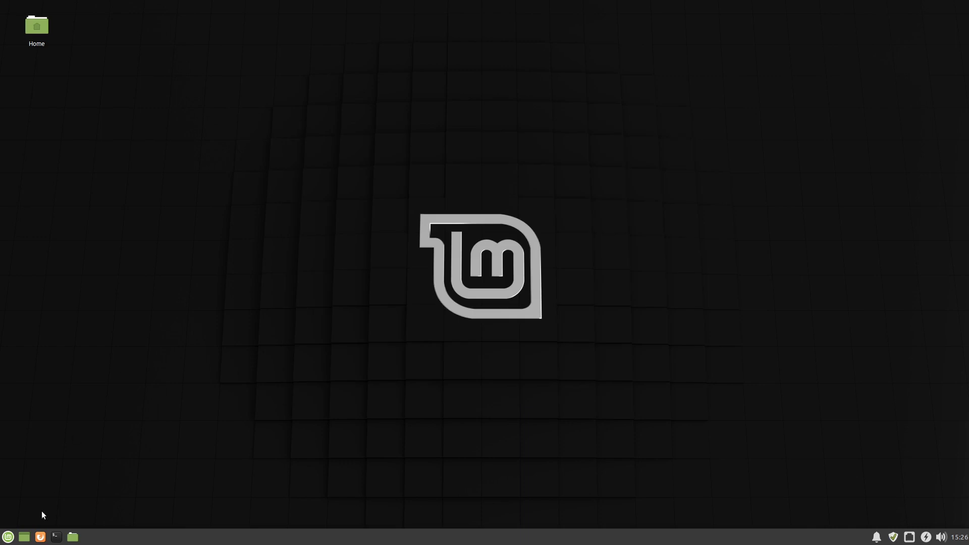
click(8, 538)
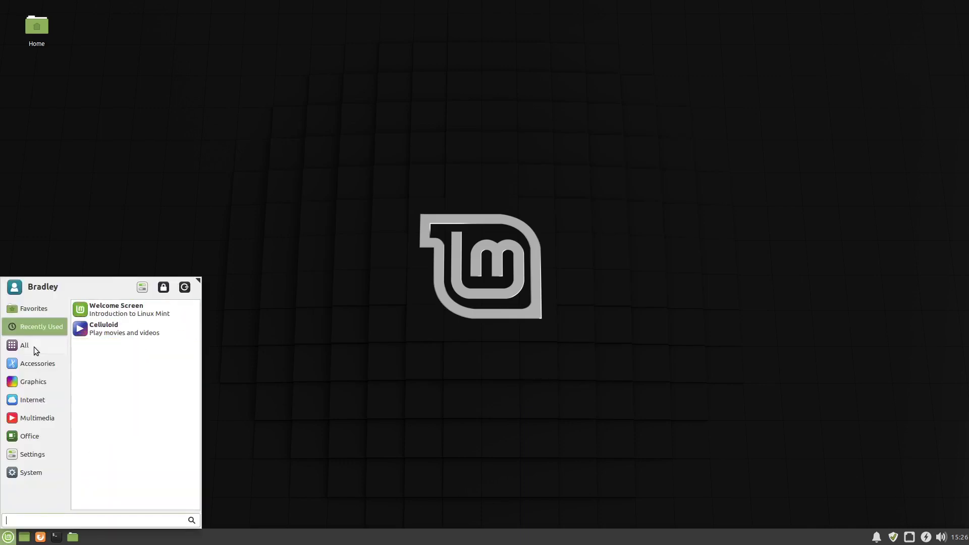
mouse_move(32, 346)
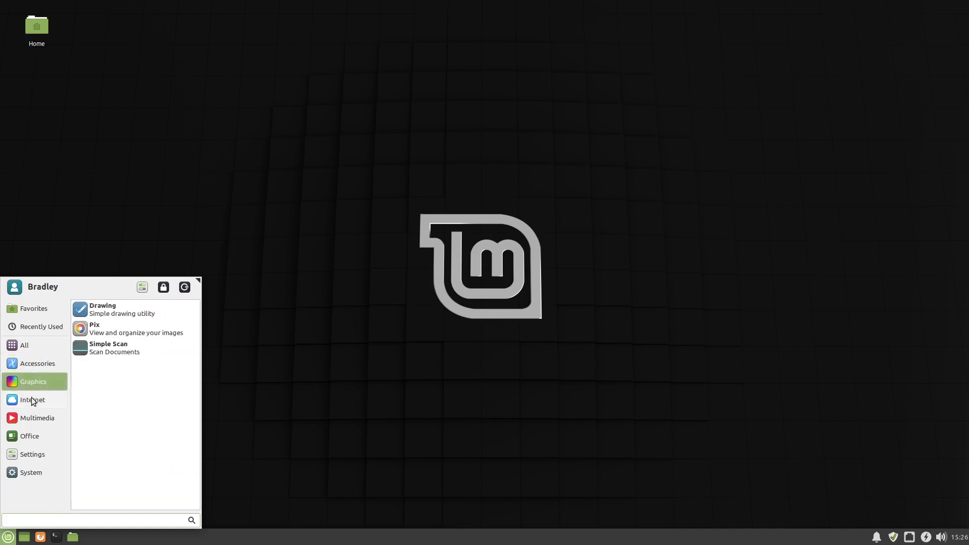
mouse_move(40, 380)
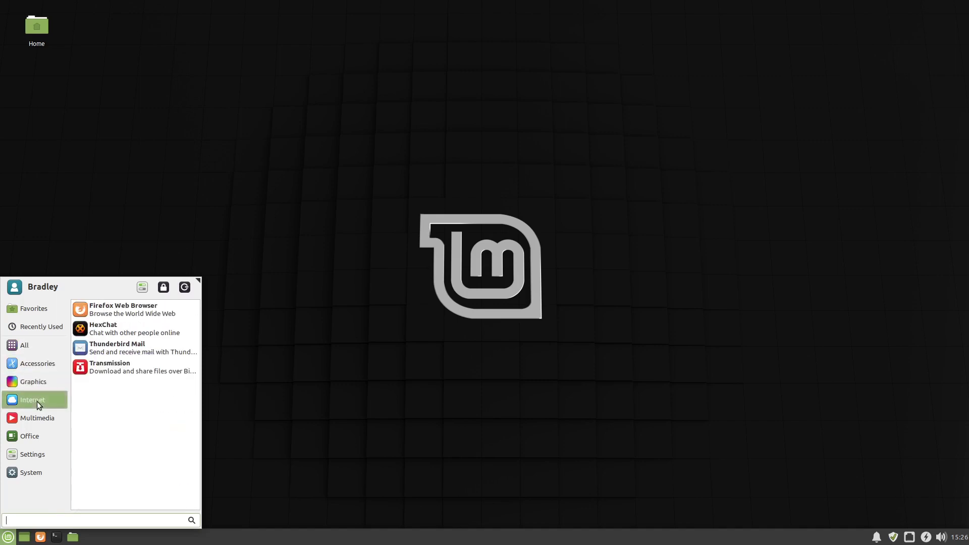
mouse_move(35, 414)
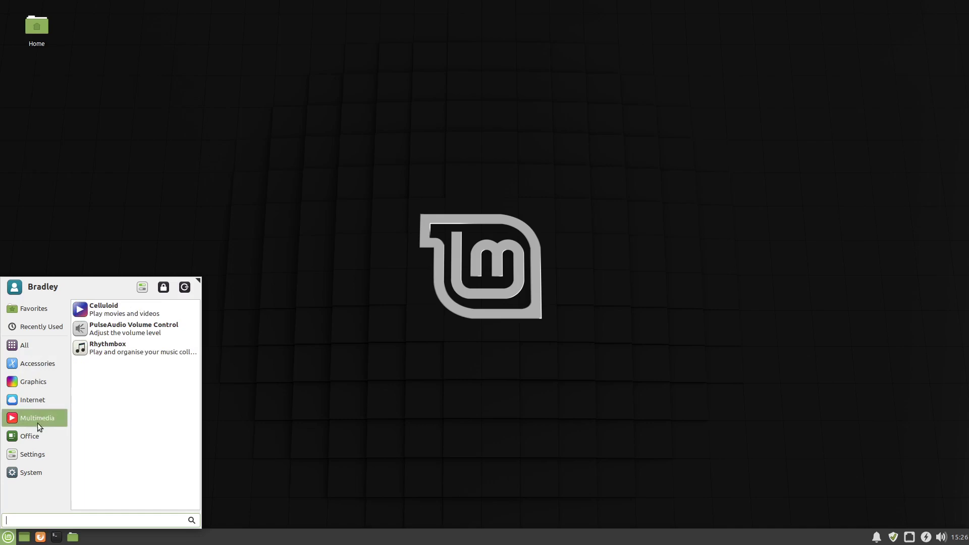
mouse_move(40, 435)
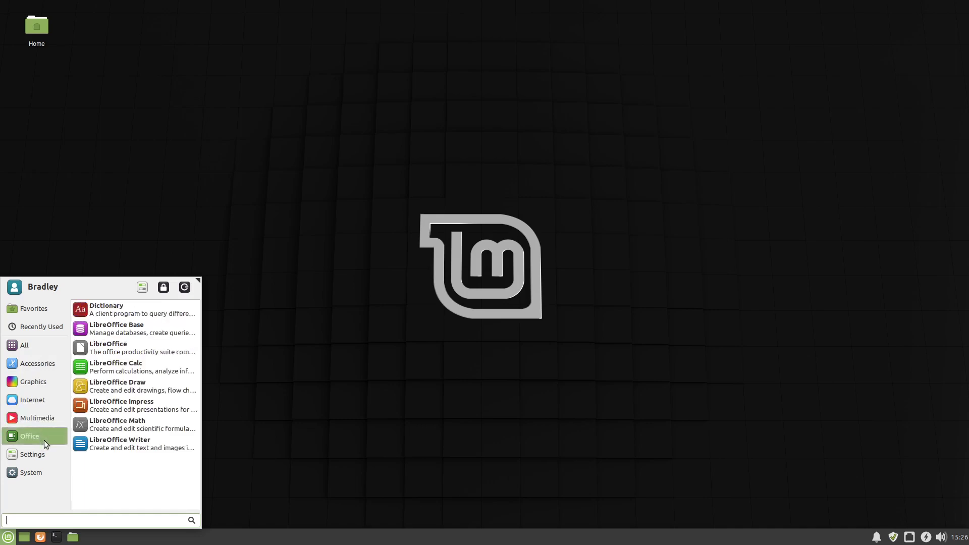
mouse_move(49, 455)
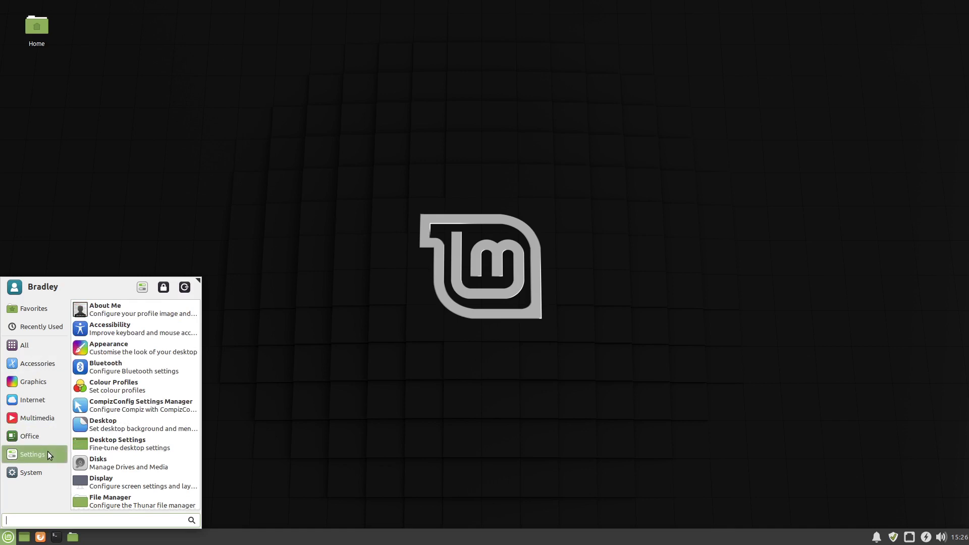
mouse_move(44, 472)
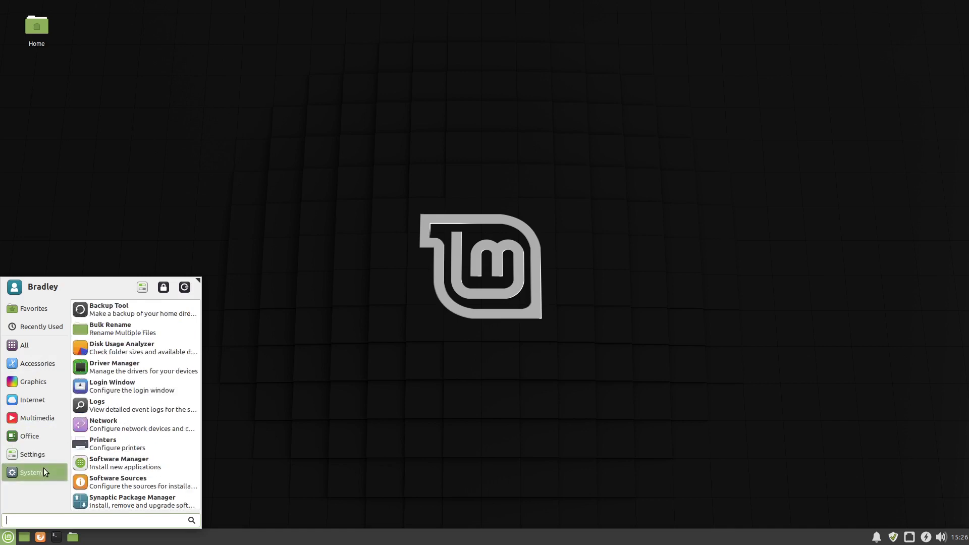
click(580, 398)
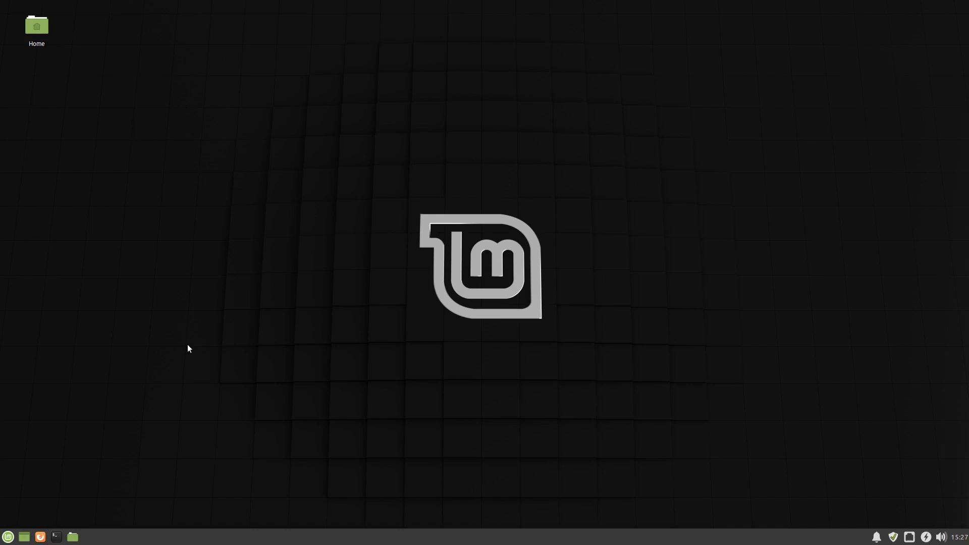
- Launch Task Manager, enable Show full command lines and Show memory usage in bytes, then close it
click(7, 540)
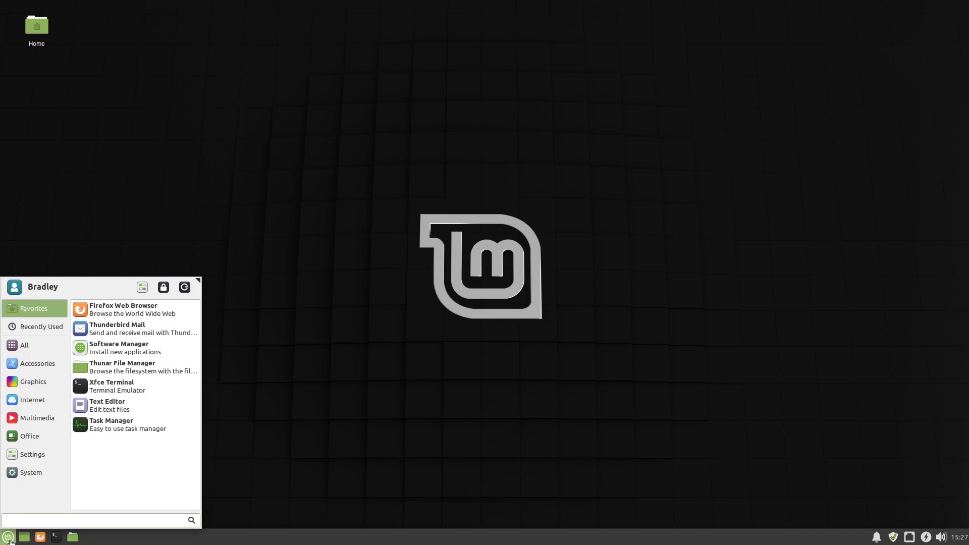
click(149, 426)
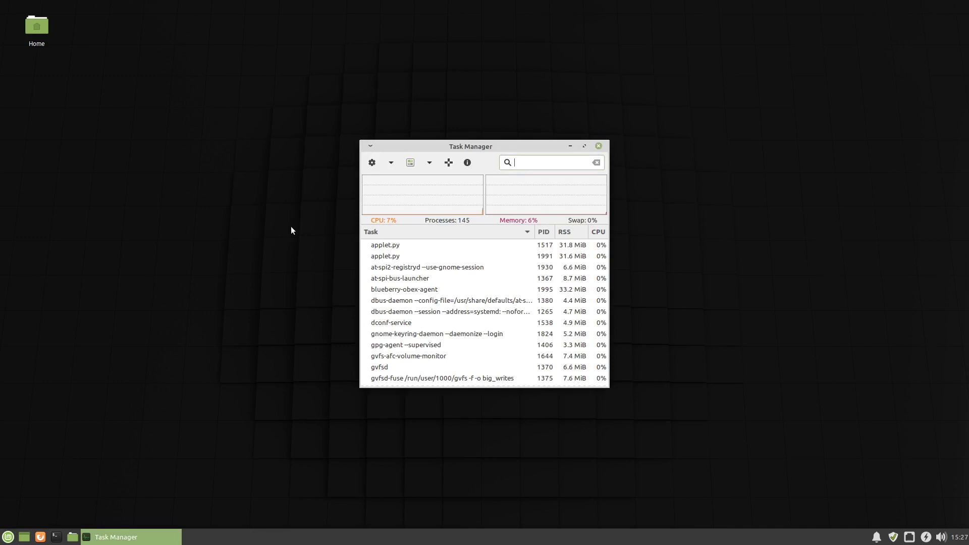
click(410, 163)
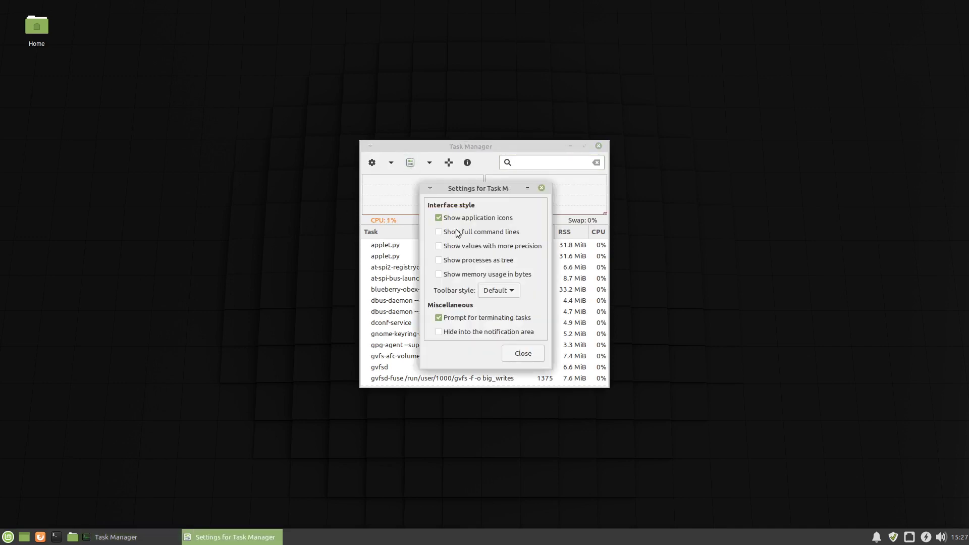
click(456, 231)
click(458, 275)
click(530, 355)
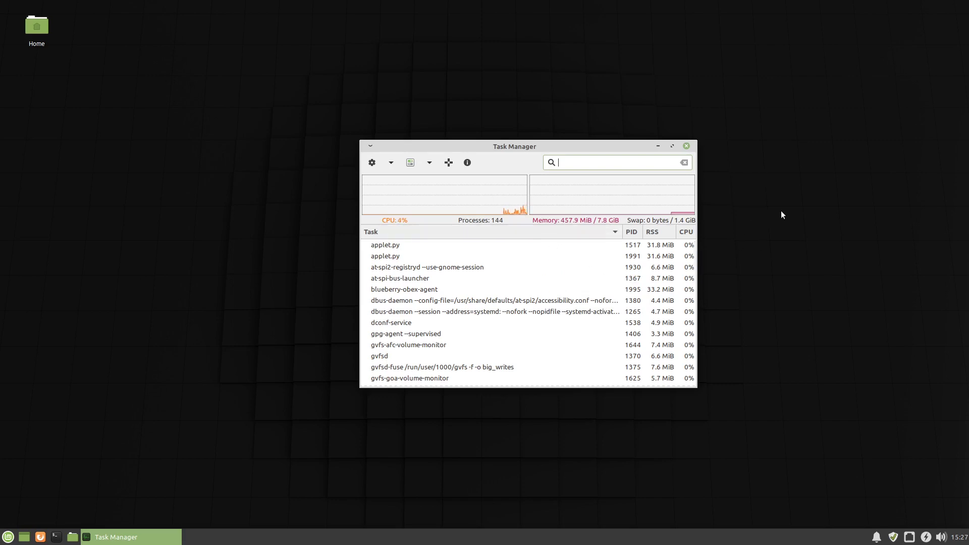
click(686, 146)
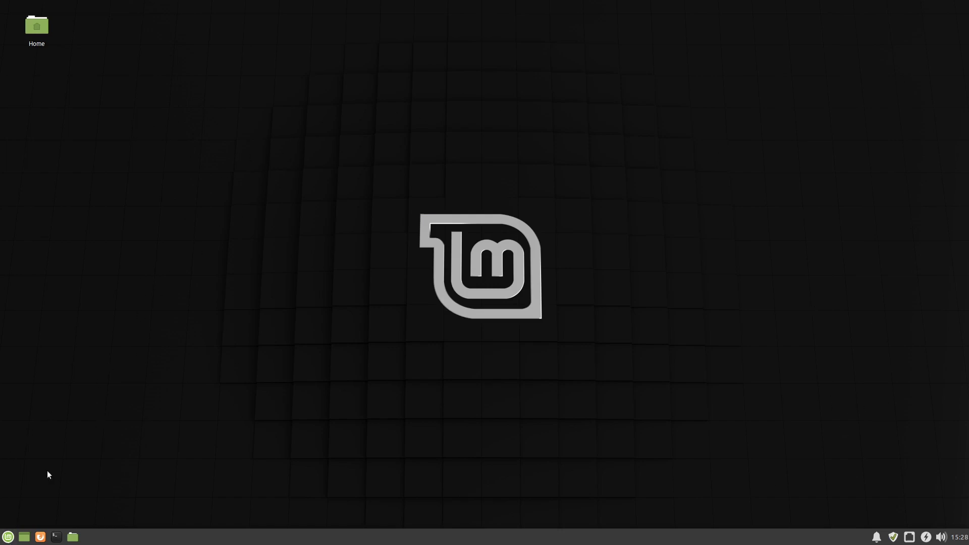
- Open the Xfce Whisker application menu from the panel
click(8, 537)
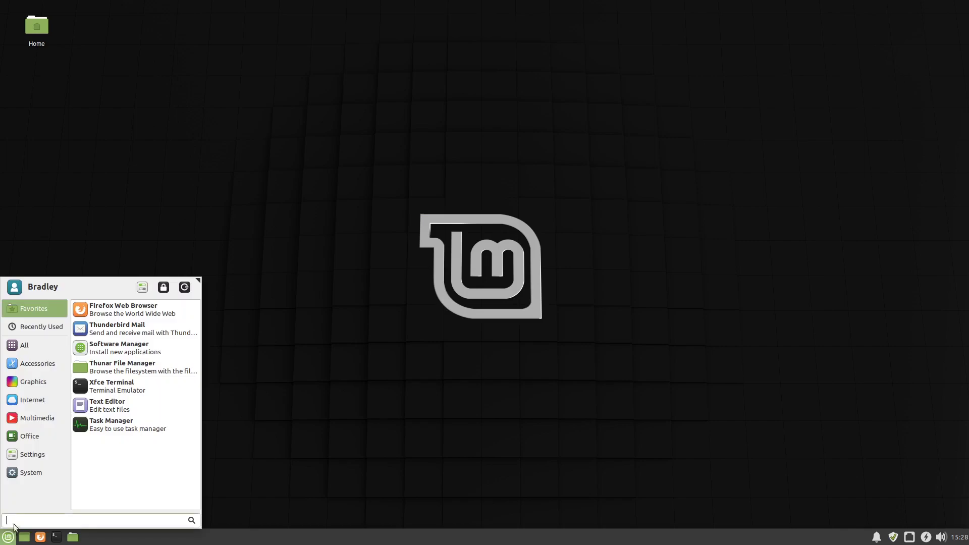